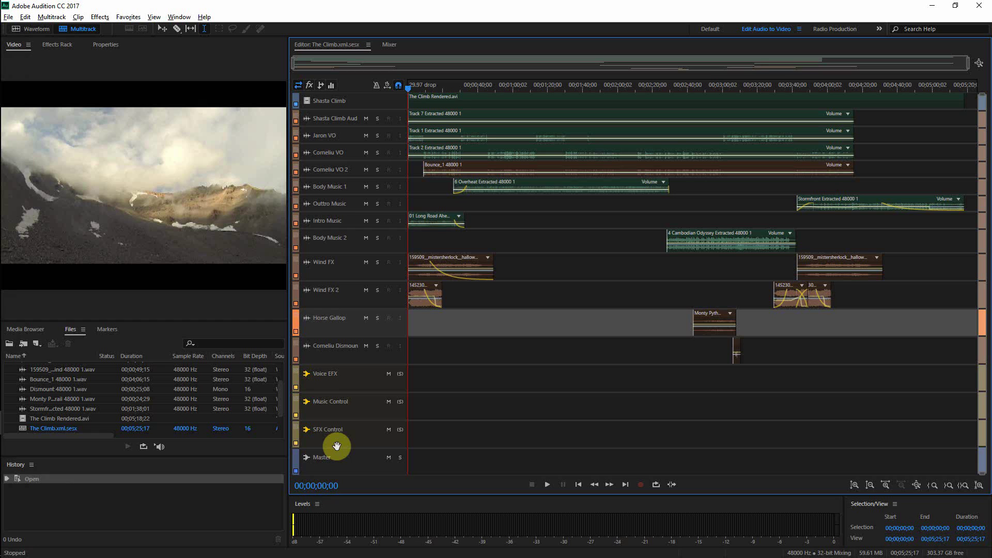
Place the playhead at 00;00;05;18, select the first Wind FX 2 clip and enlarge its track for editing
{"action": "left_click", "coordinate": [418, 329]}
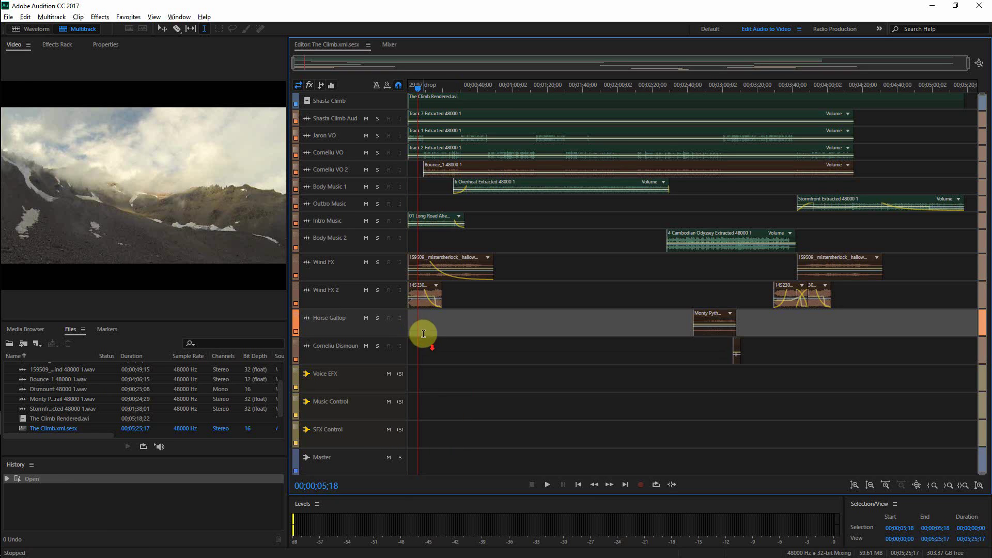
{"action": "scroll", "coordinate": [421, 293], "scroll_direction": "up", "scroll_amount": 5}
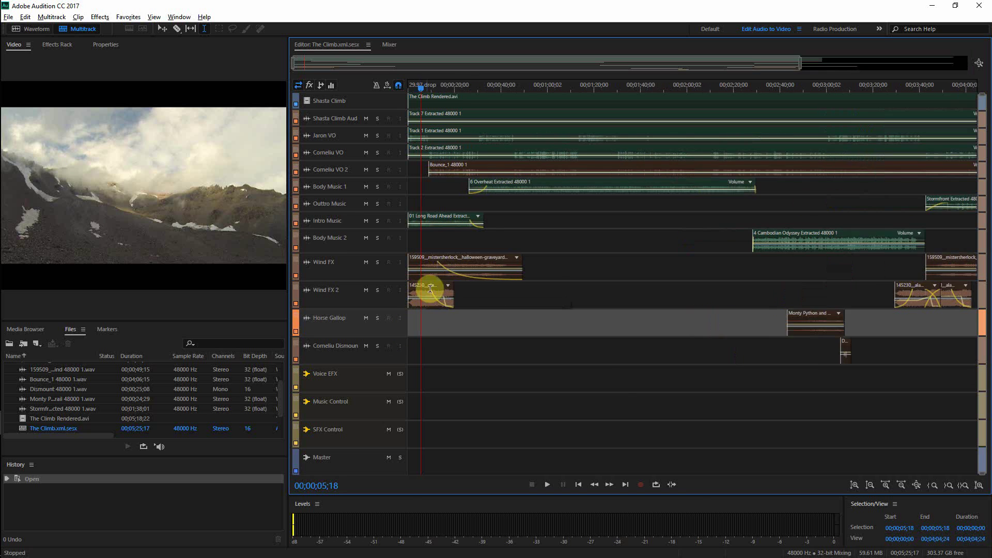
{"action": "scroll", "coordinate": [479, 305], "scroll_direction": "up", "scroll_amount": 3}
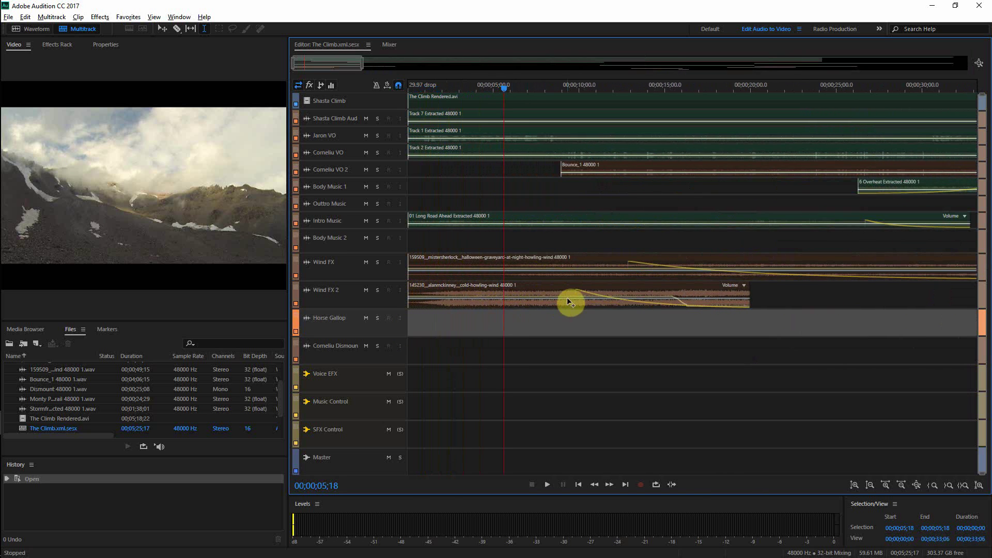
{"action": "left_click", "coordinate": [549, 292]}
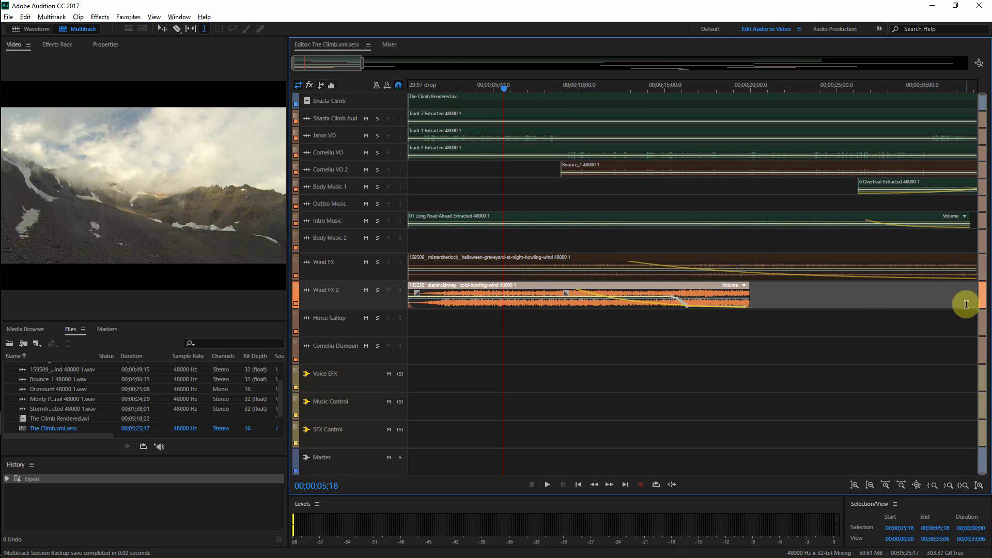
{"action": "scroll", "coordinate": [982, 301], "scroll_direction": "up", "scroll_amount": 6}
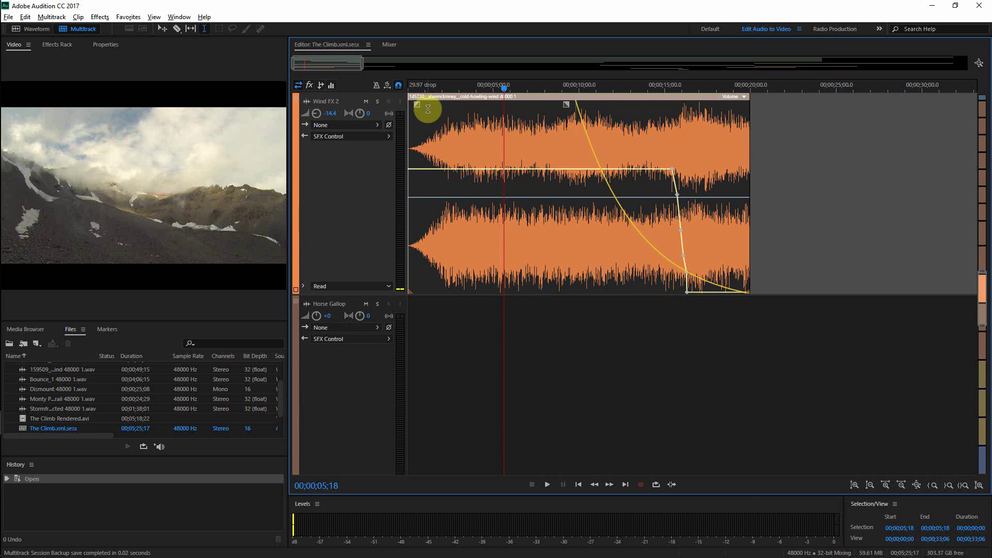
Try a fade-in from the start of the first Wind FX 2 clip to the playhead and undo it
{"action": "mouse_move", "coordinate": [417, 106]}
{"action": "left_mouse_down"}
{"action": "mouse_move", "coordinate": [507, 164]}
{"action": "mouse_move", "coordinate": [472, 128]}
{"action": "mouse_move", "coordinate": [510, 94]}
{"action": "mouse_move", "coordinate": [518, 217]}
{"action": "mouse_move", "coordinate": [501, 114]}
{"action": "mouse_move", "coordinate": [511, 95]}
{"action": "mouse_move", "coordinate": [505, 116]}
{"action": "left_mouse_up"}
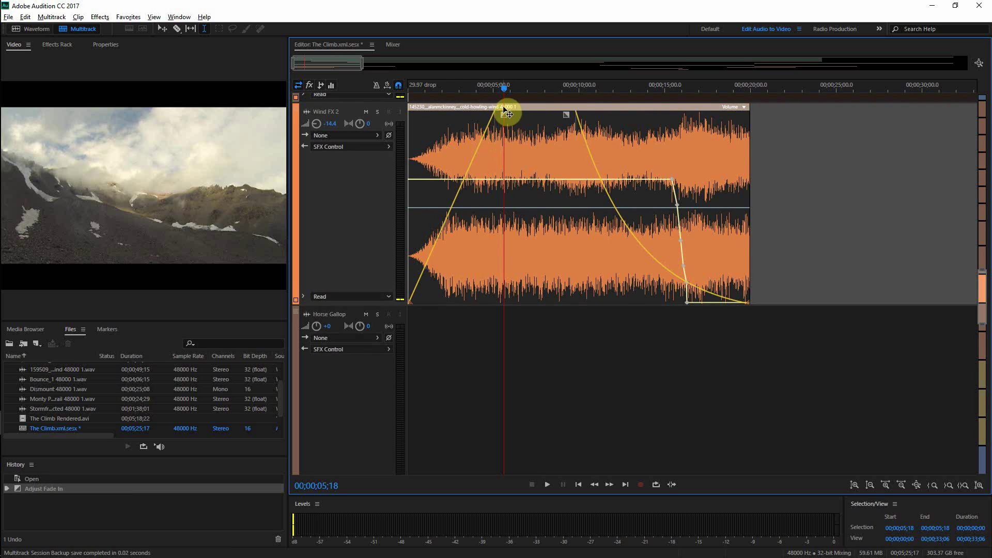
{"action": "key", "text": "ctrl+z"}
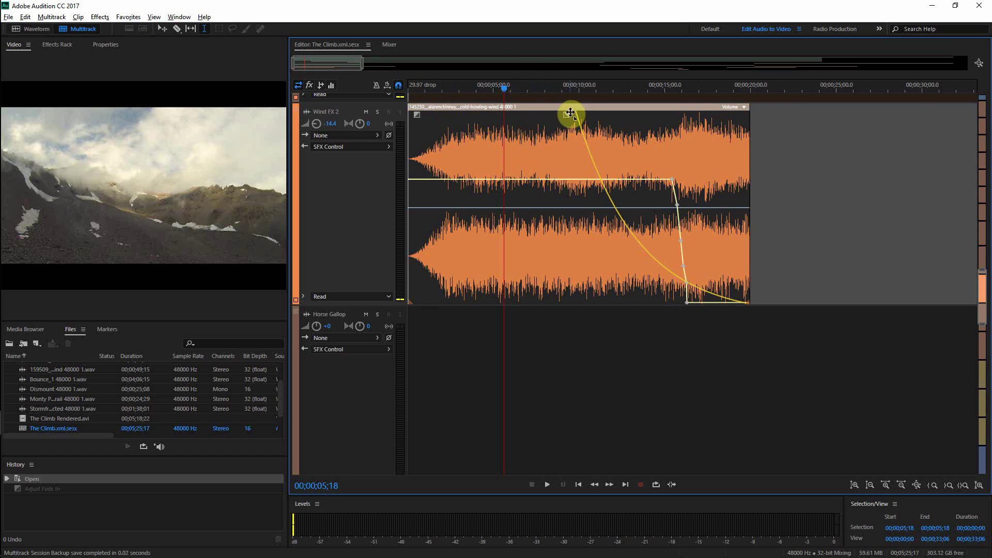
Add volume keyframes to the first Wind FX 2 clip so its level is lower until about 7.5 seconds and ramps up by about 10 seconds
{"action": "left_click", "coordinate": [577, 181]}
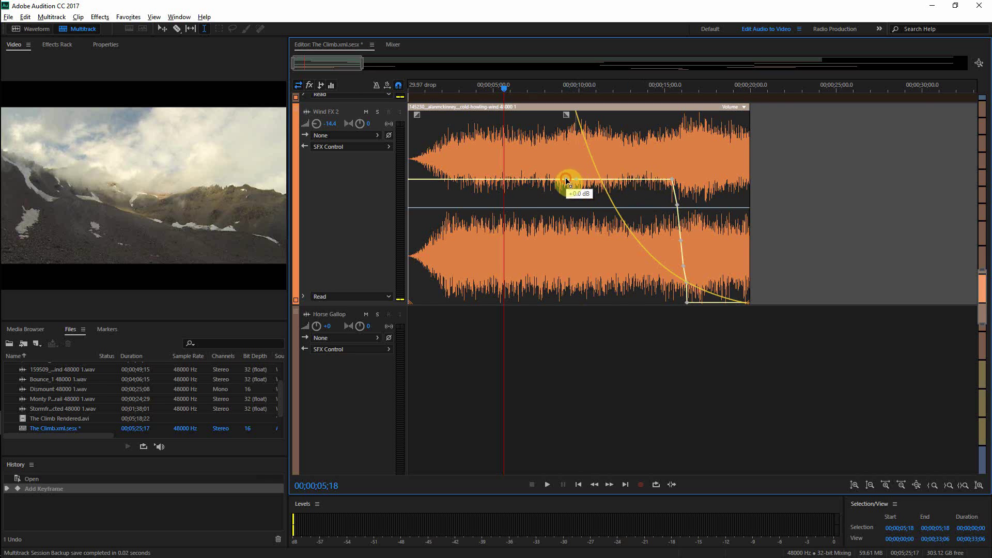
{"action": "left_click_drag", "start_coordinate": [567, 181], "coordinate": [538, 213]}
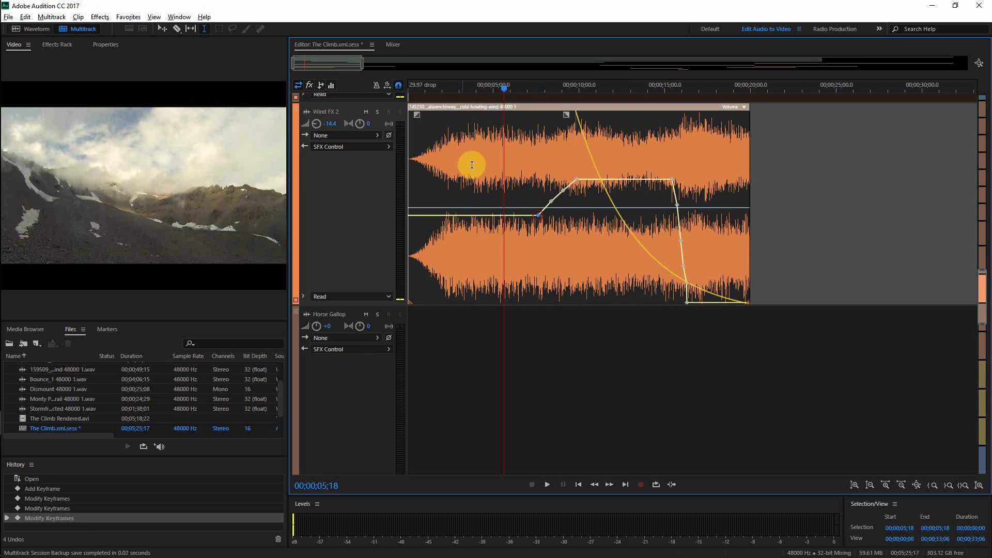
{"action": "mouse_move", "coordinate": [331, 127]}
{"action": "left_mouse_down"}
{"action": "mouse_move", "coordinate": [347, 126]}
{"action": "mouse_move", "coordinate": [321, 127]}
{"action": "left_mouse_up"}
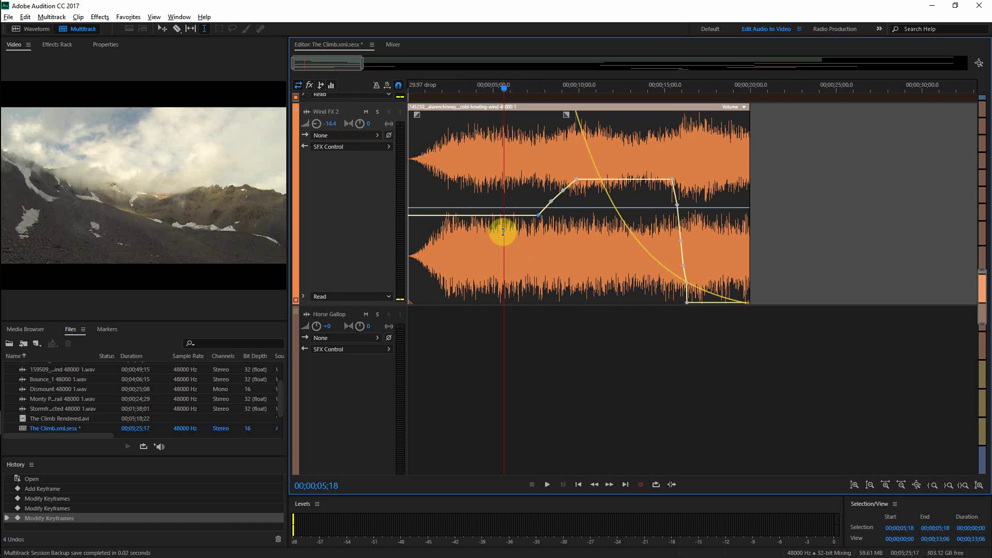
{"action": "key", "text": "space"}
{"action": "key", "text": "space"}
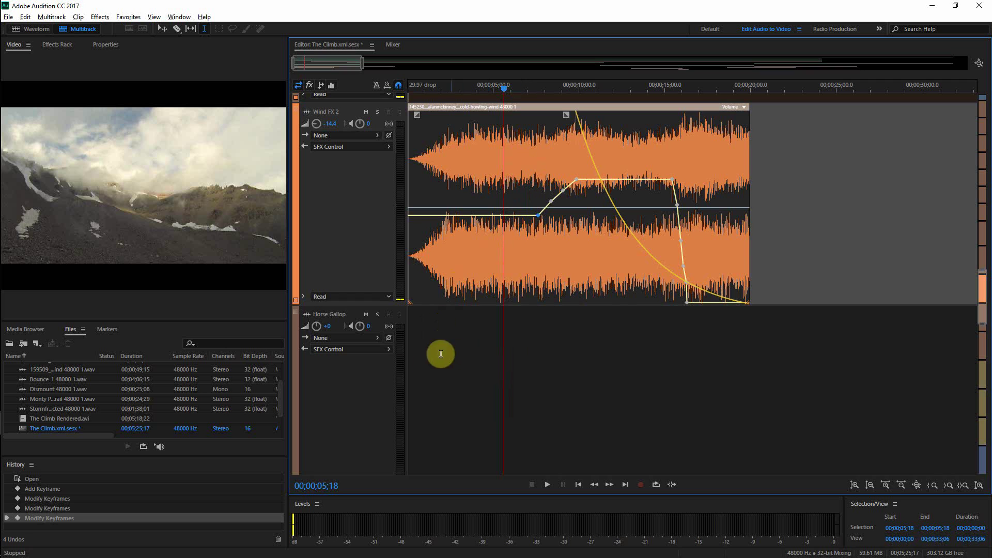
Solo the SFX Control bus in the mixer and play the session in the editor from 00;00;05;18
{"action": "left_click", "coordinate": [393, 45]}
{"action": "left_click_drag", "start_coordinate": [900, 482], "coordinate": [940, 495]}
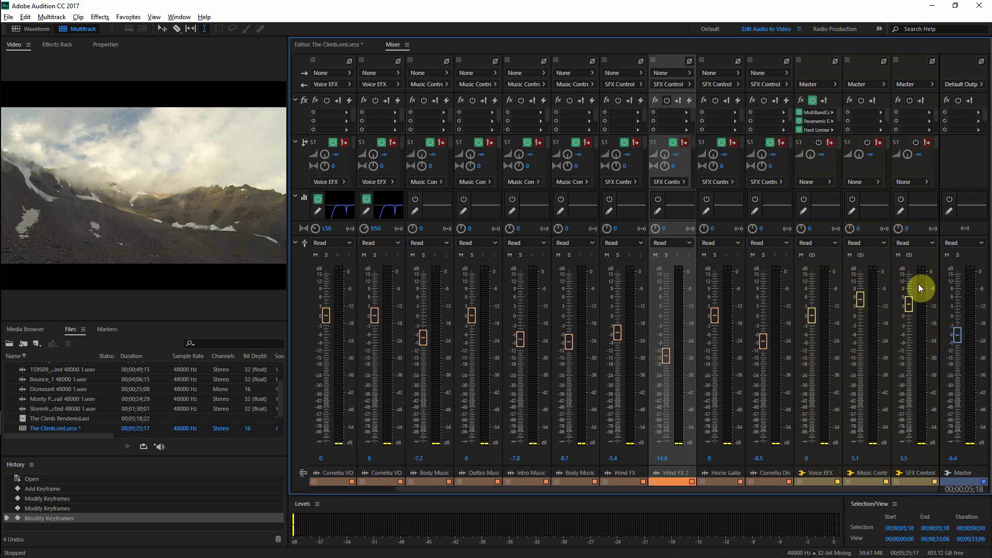
{"action": "left_click", "coordinate": [909, 255]}
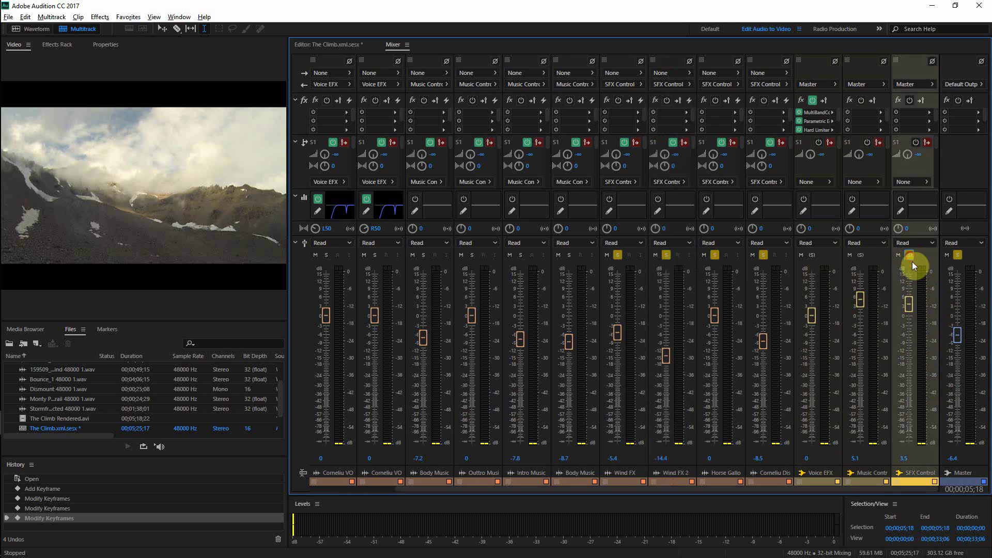
{"action": "left_click", "coordinate": [349, 41]}
{"action": "key", "text": "space"}
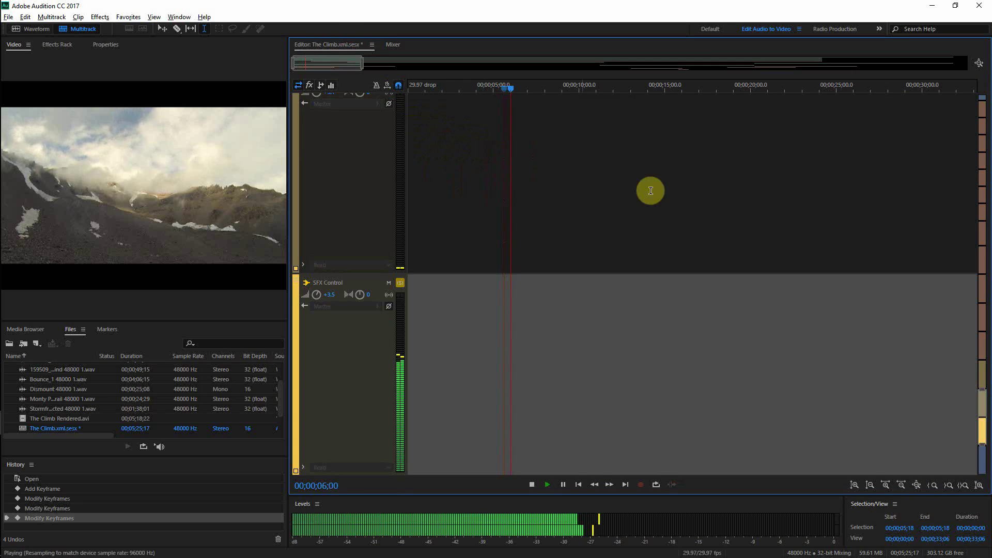
{"action": "left_click_drag", "start_coordinate": [980, 411], "coordinate": [977, 275]}
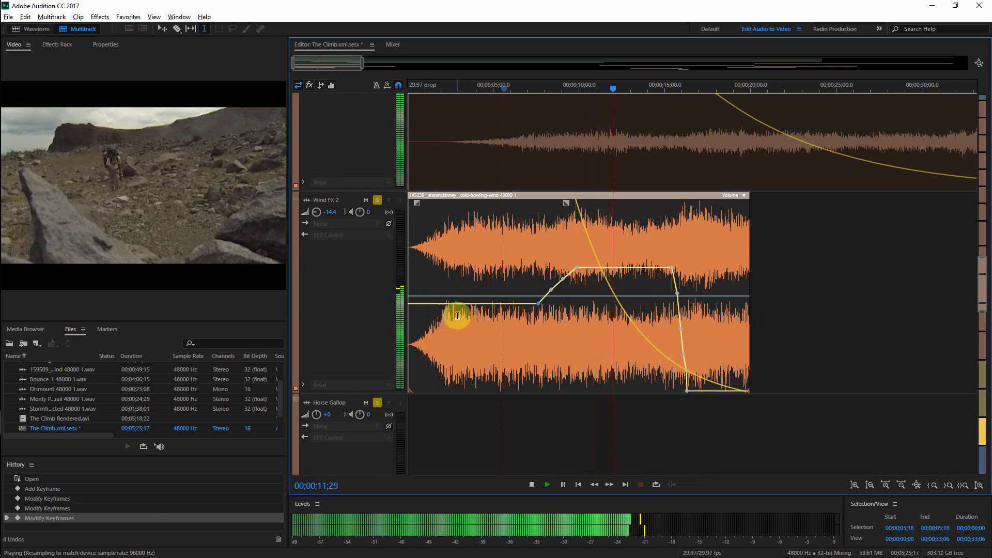
{"action": "key", "text": "space"}
Add a volume keyframe of about -29.3 dB near 2 seconds in the first Wind FX 2 clip and audition it
{"action": "left_click_drag", "start_coordinate": [461, 309], "coordinate": [448, 368]}
{"action": "key", "text": "space"}
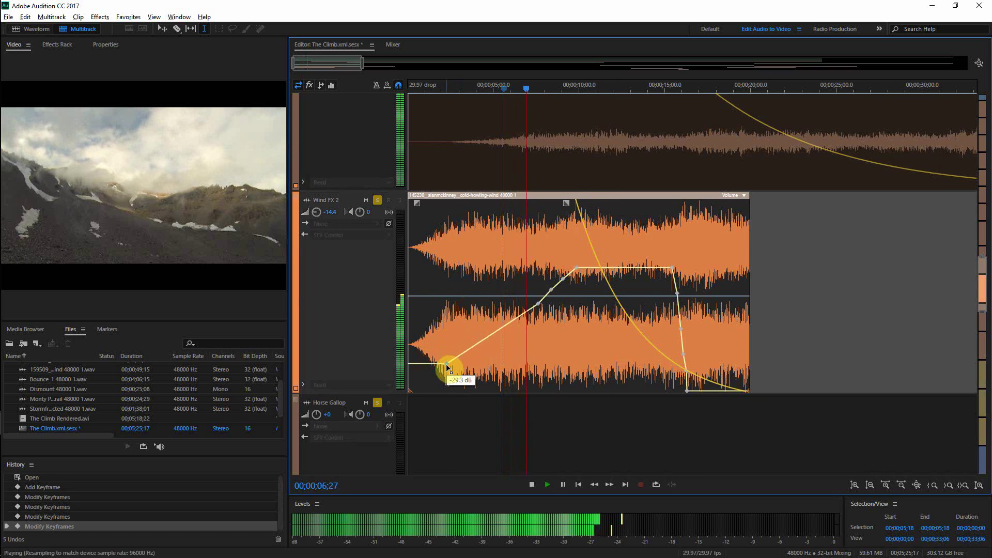
{"action": "key", "text": "space"}
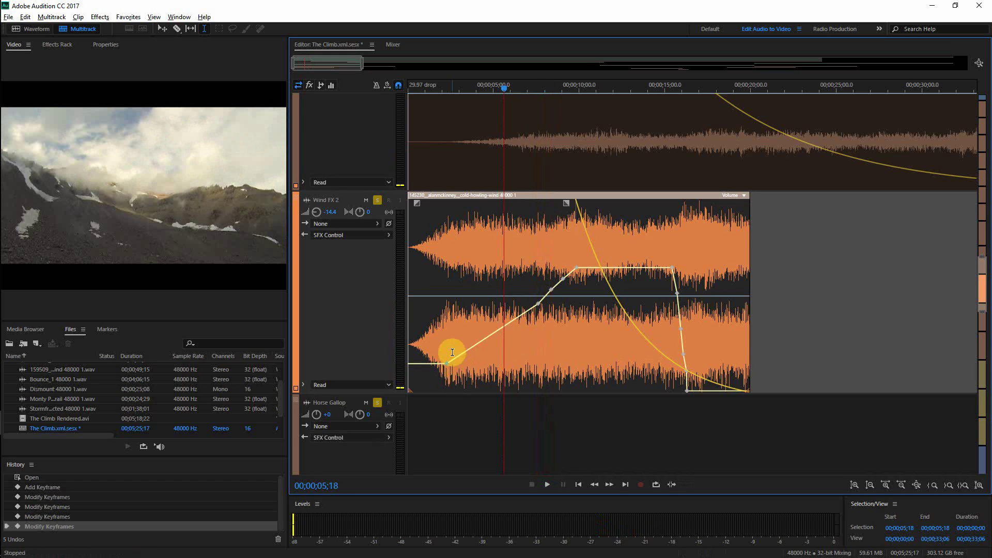
Undo all the added volume keyframes and changes on the first Wind FX 2 clip
{"action": "key", "text": "ctrl+z"}
{"action": "key", "text": "ctrl+z"}
{"action": "key", "text": "ctrl+z"}
{"action": "key", "text": "ctrl+z"}
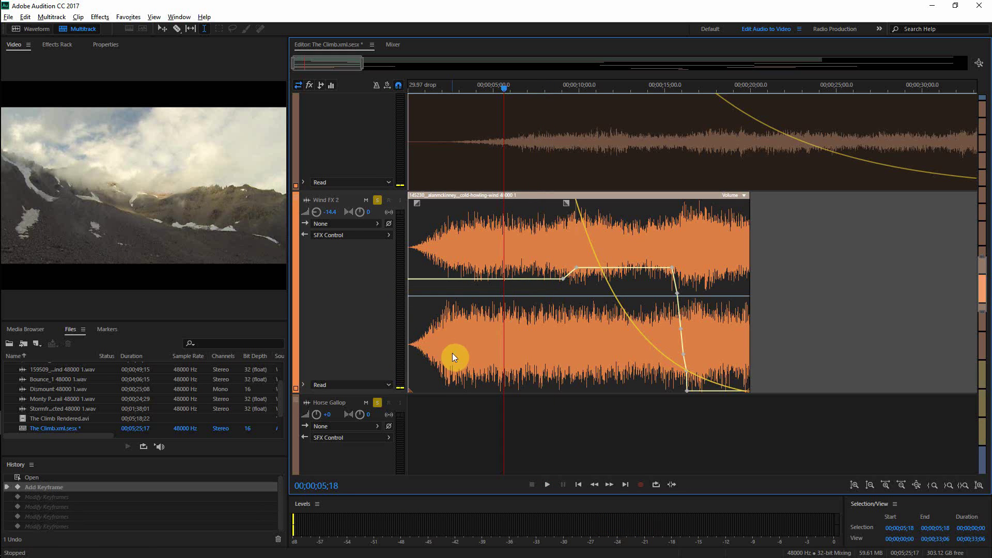
{"action": "key", "text": "ctrl+z"}
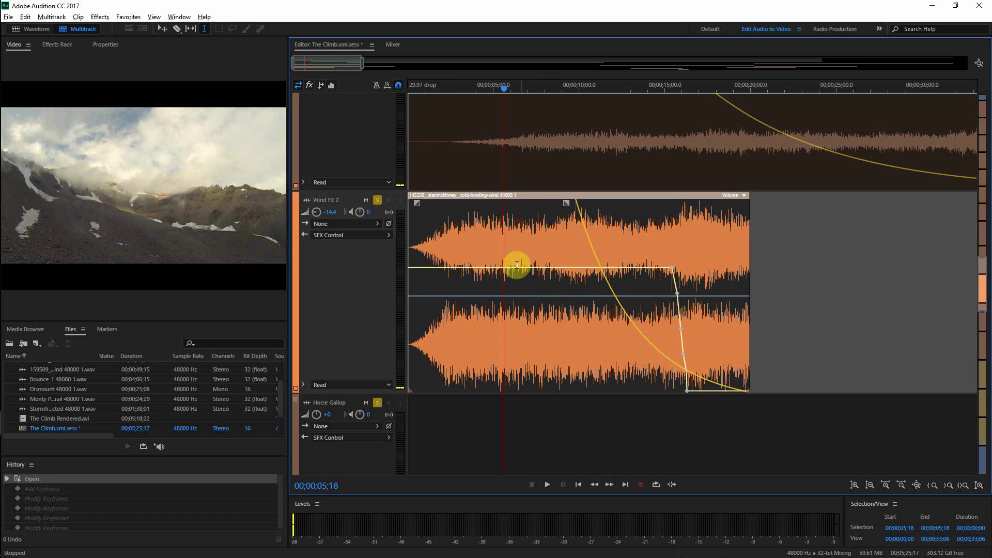
Shape a shallow volume dip with keyframes between about 7 and 11.5 seconds in the first Wind FX 2 clip
{"action": "left_click", "coordinate": [535, 268]}
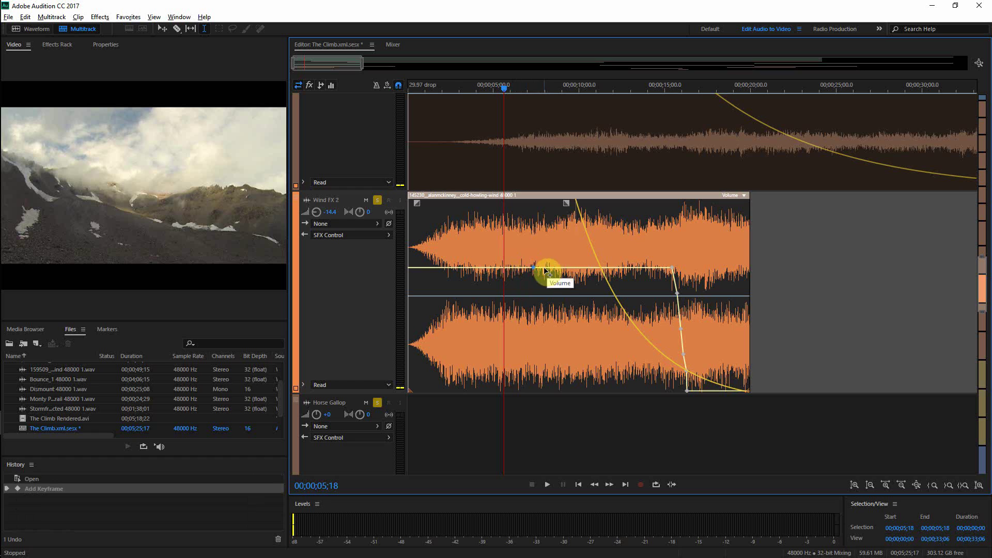
{"action": "left_click_drag", "start_coordinate": [545, 271], "coordinate": [607, 267]}
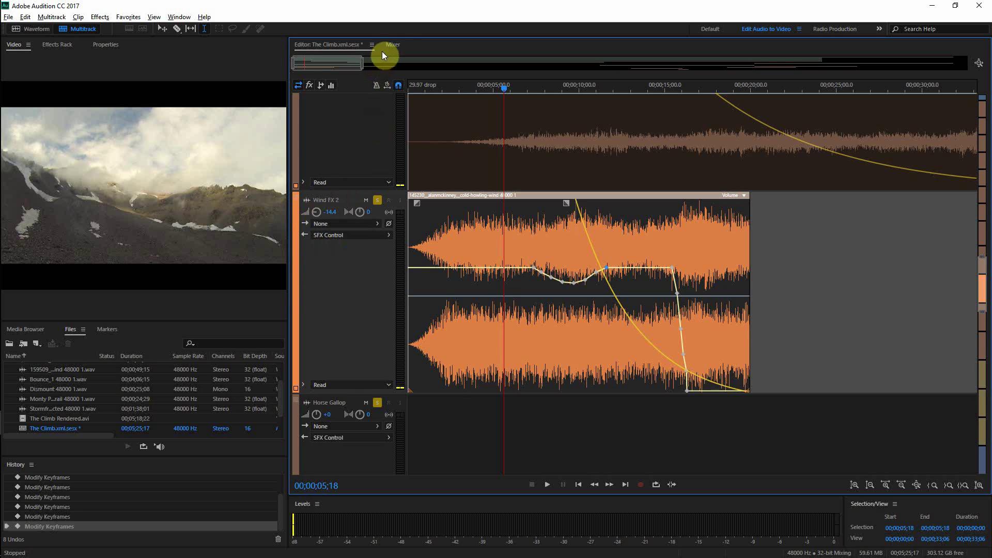
Examine the automation modes available for the Wind FX track in the mixer and return to the editor
{"action": "left_click", "coordinate": [395, 44]}
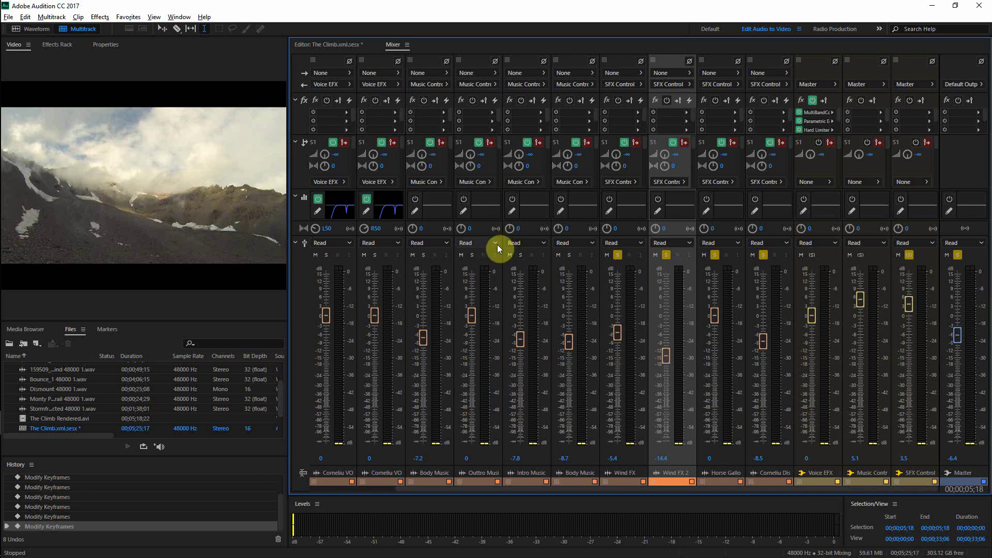
{"action": "left_click", "coordinate": [634, 244]}
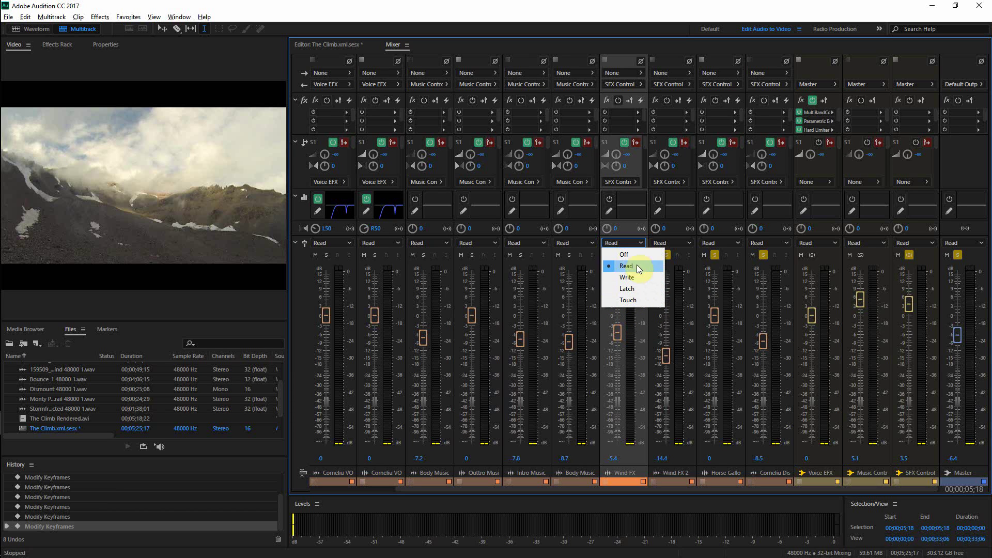
{"action": "left_click", "coordinate": [646, 241]}
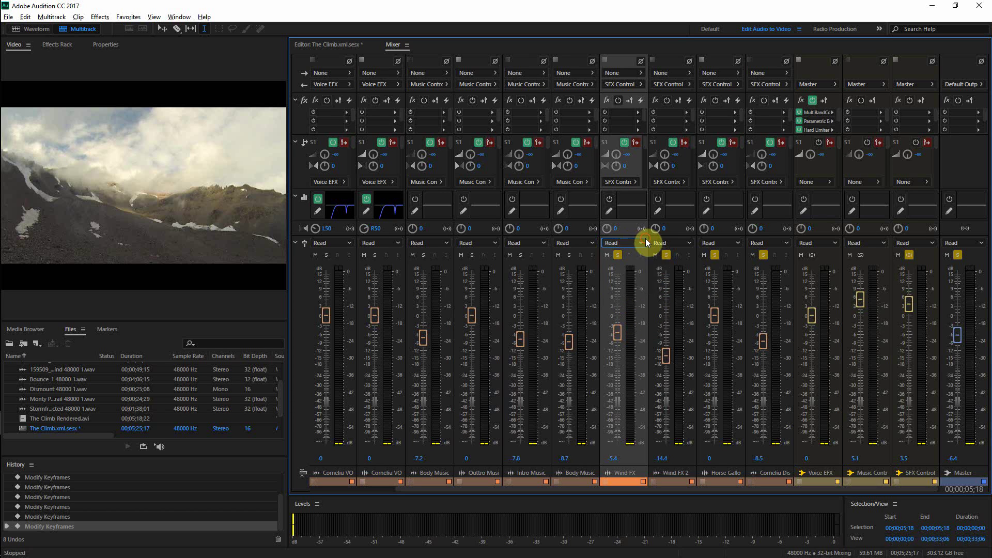
{"action": "left_click", "coordinate": [336, 44]}
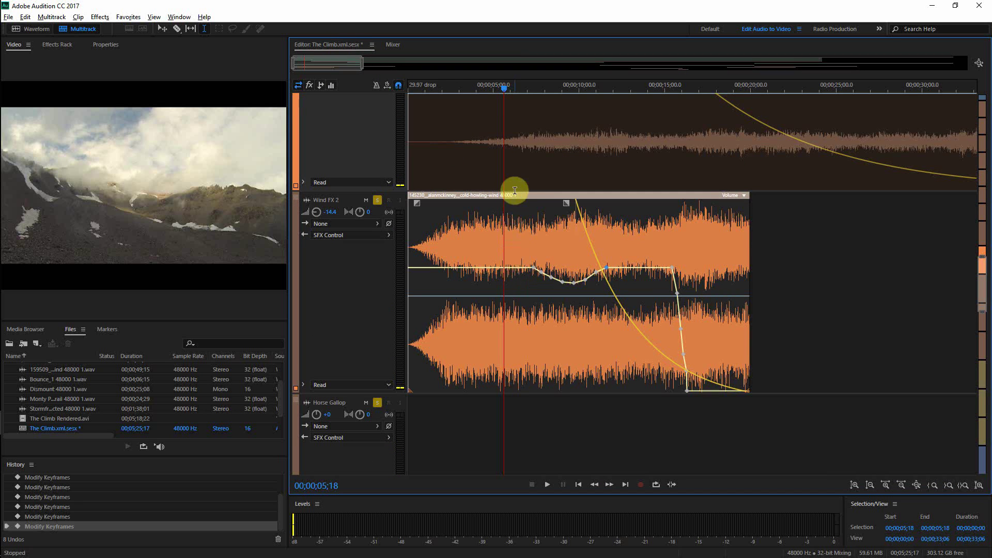
Undo the volume dip on the Wind FX 2 clip, and try and undo a short fade-in at its start
{"action": "key", "text": "ctrl+z"}
{"action": "key", "text": "ctrl+z"}
{"action": "key", "text": "ctrl+z"}
{"action": "key", "text": "ctrl+z"}
{"action": "key", "text": "ctrl+z"}
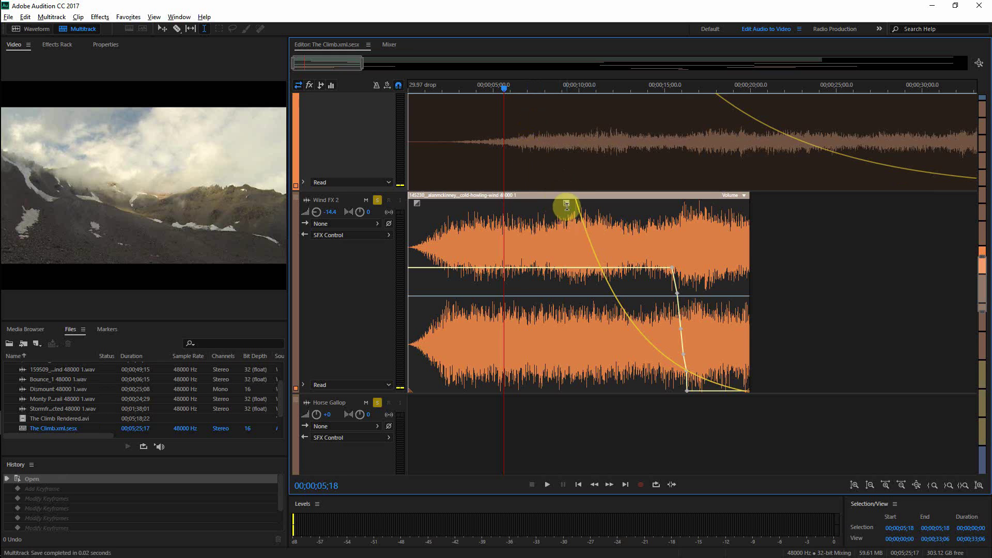
{"action": "left_click_drag", "start_coordinate": [416, 204], "coordinate": [465, 219]}
{"action": "key", "text": "ctrl+z"}
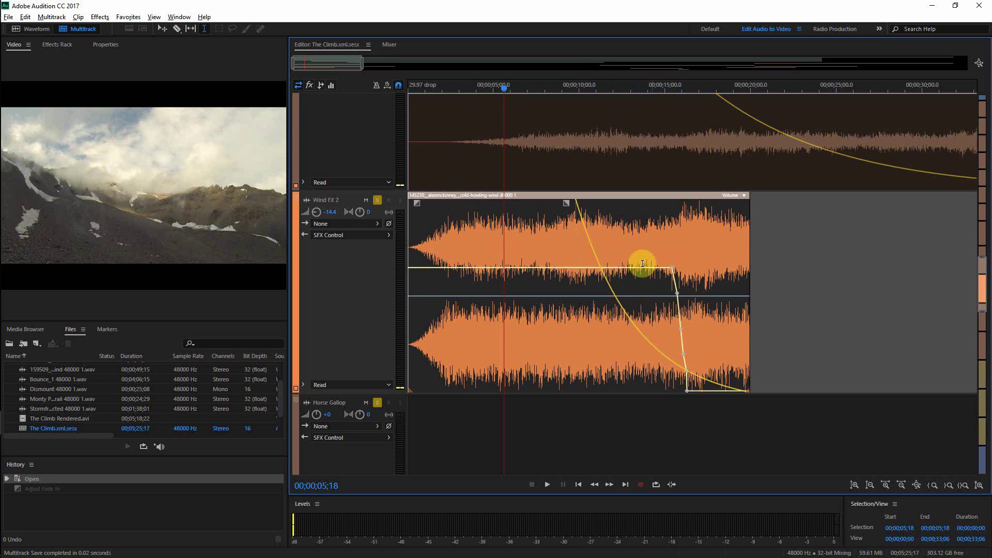
Play the soloed Wind FX and Wind FX 2 clips from 00;00;05;18 to audition how they fade out
{"action": "scroll", "coordinate": [577, 247], "scroll_direction": "down", "scroll_amount": 3}
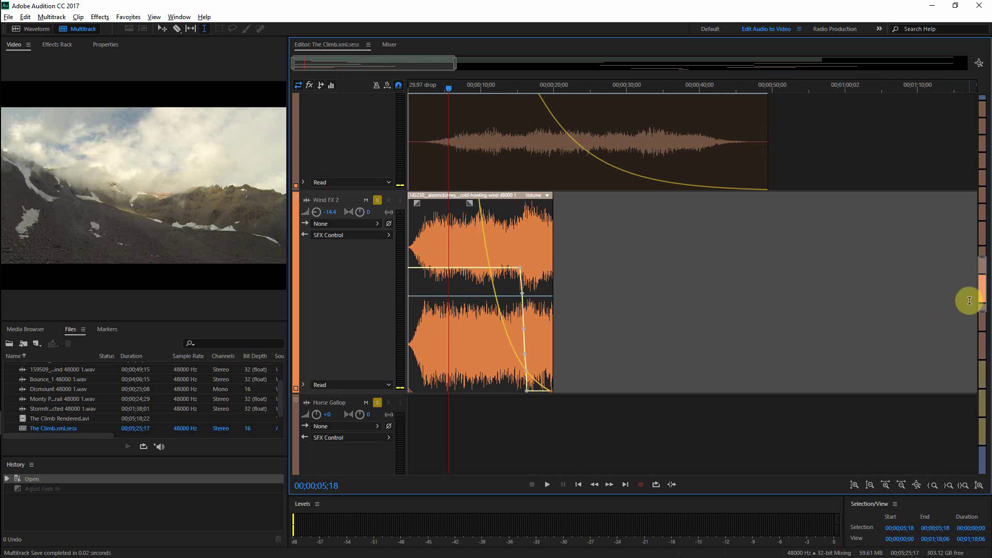
{"action": "left_click_drag", "start_coordinate": [980, 288], "coordinate": [980, 280]}
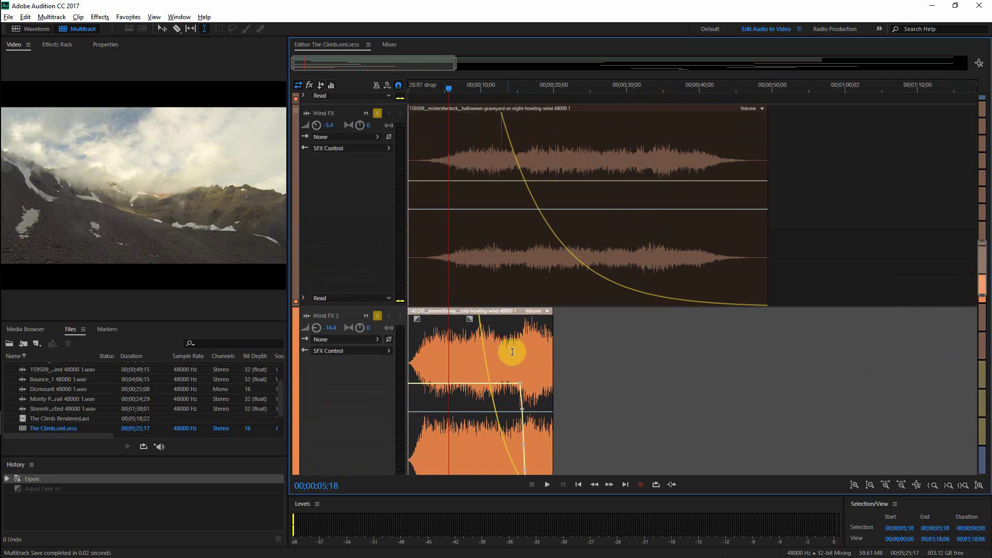
{"action": "key", "text": "space"}
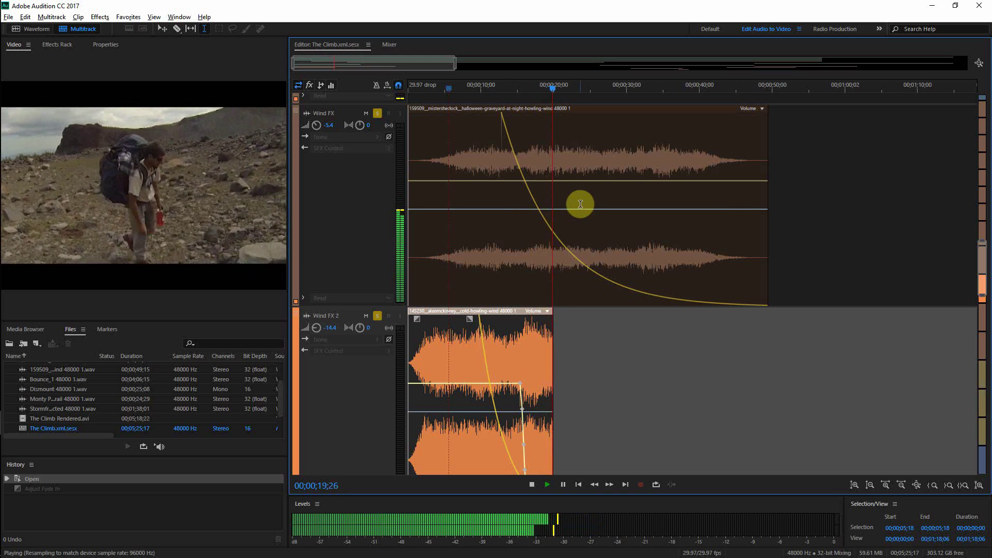
{"action": "key", "text": "space"}
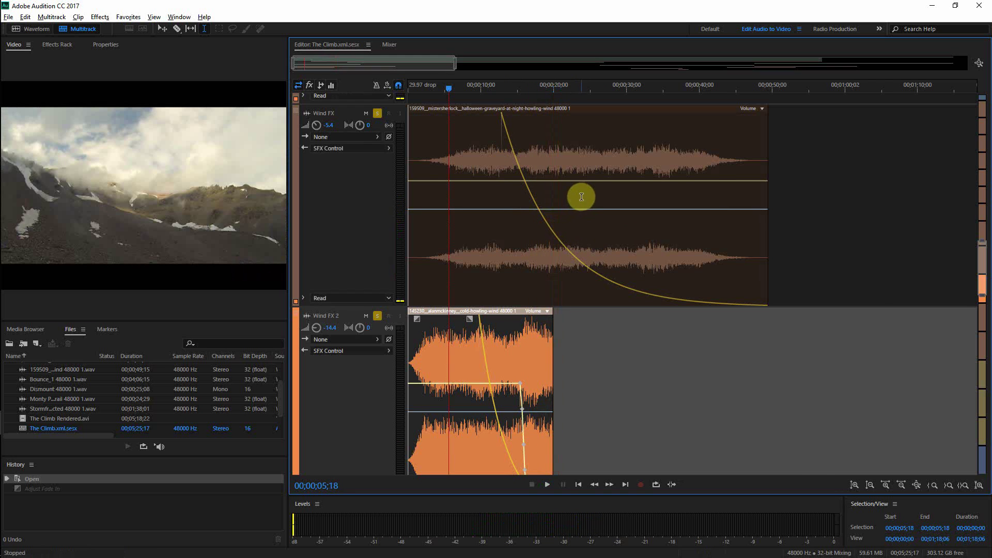
Move the playhead to 00;03;31;24 and examine the crossfaded clips near the end of the Wind FX 2 track
{"action": "key", "text": "backslash"}
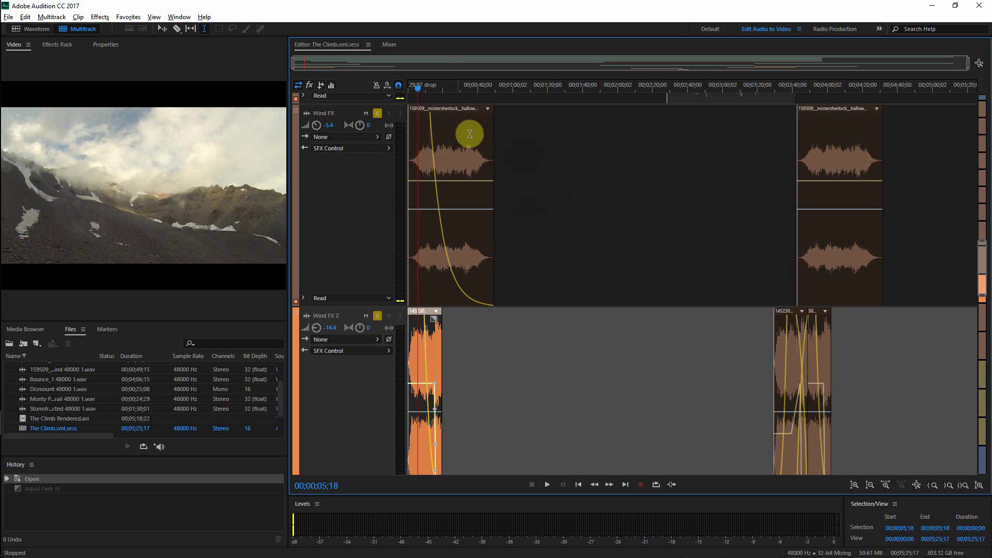
{"action": "left_click_drag", "start_coordinate": [419, 88], "coordinate": [782, 234]}
{"action": "key", "text": "equal"}
{"action": "key", "text": "equal"}
{"action": "key", "text": "equal"}
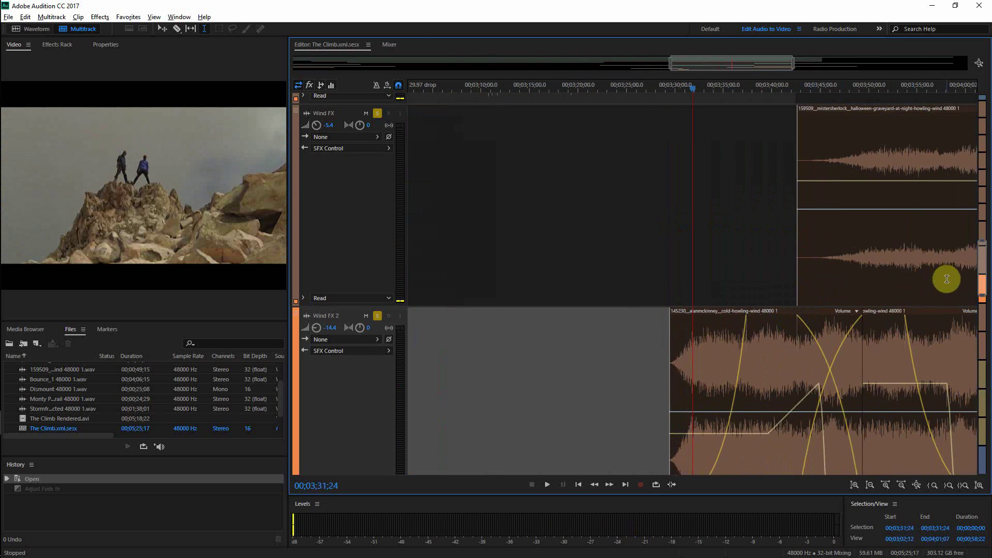
{"action": "left_click_drag", "start_coordinate": [985, 276], "coordinate": [986, 289]}
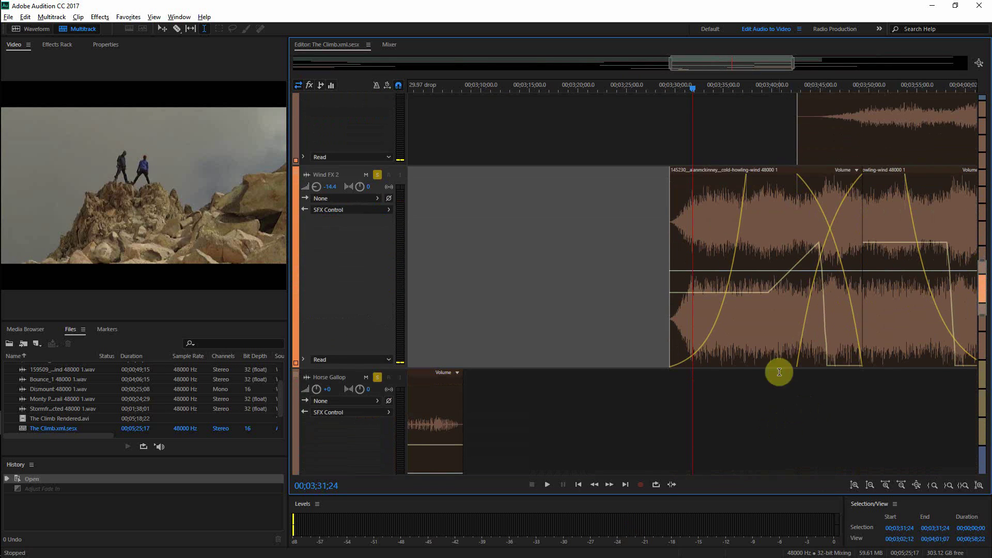
{"action": "left_click_drag", "start_coordinate": [704, 66], "coordinate": [749, 73]}
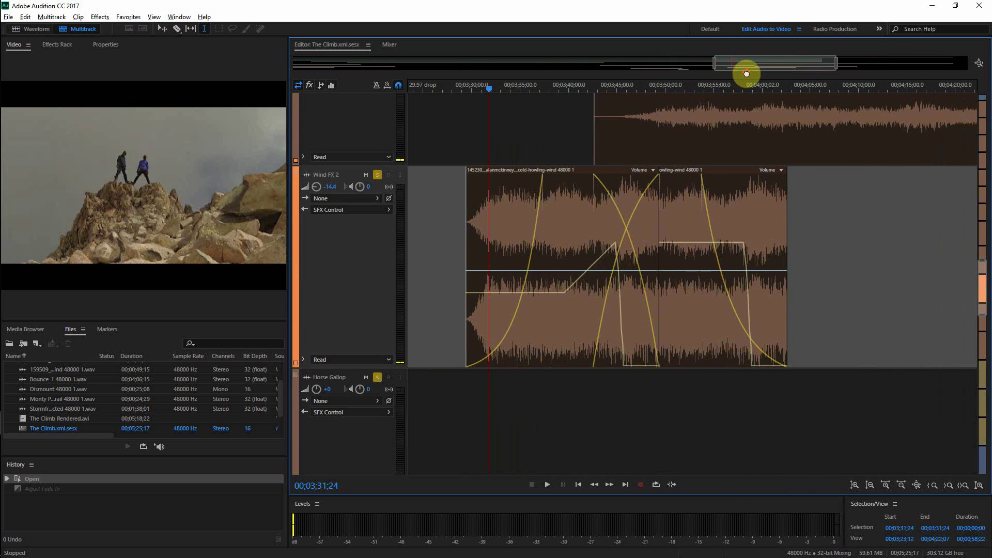
Select each of the two overlapping wind clips on the Wind FX 2 track in turn to examine their crossfade
{"action": "left_click", "coordinate": [617, 179]}
{"action": "left_click", "coordinate": [671, 173]}
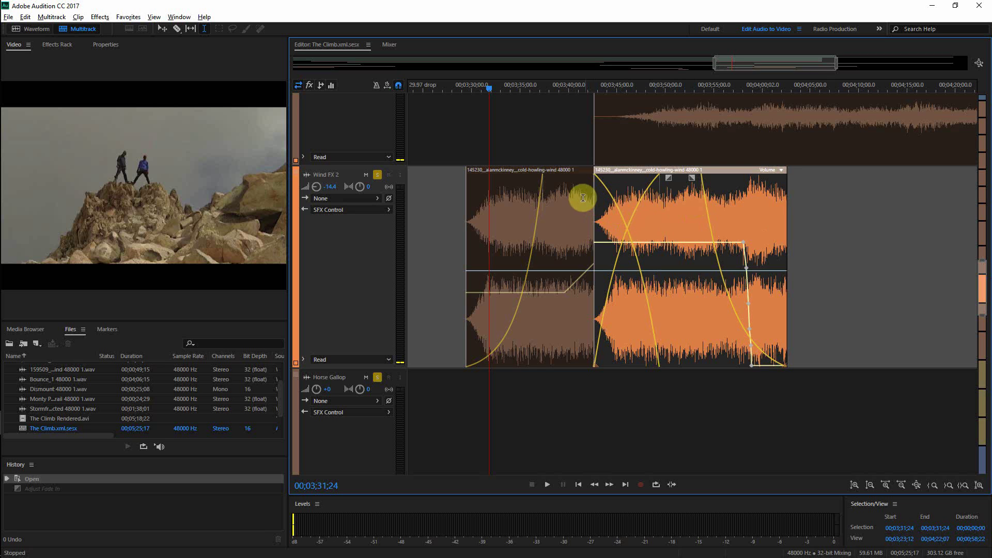
{"action": "left_click", "coordinate": [566, 172]}
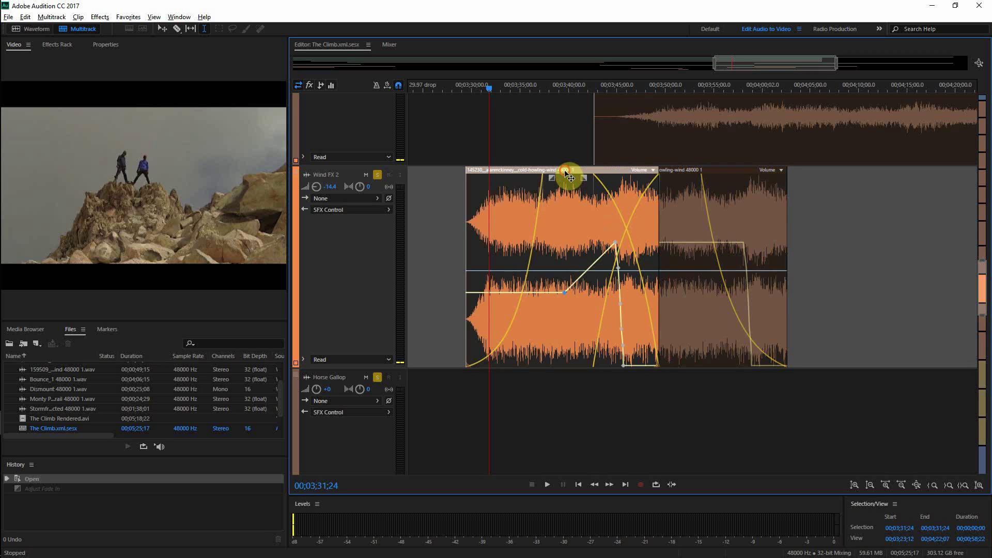
{"action": "left_click", "coordinate": [434, 227]}
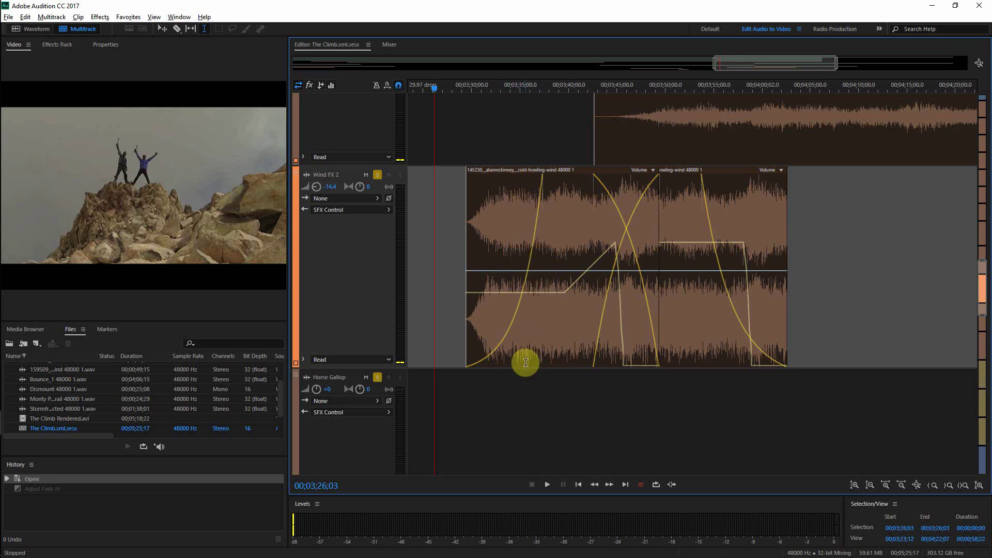
Play the wind tracks from 00;03;33;14, toggling solo on Wind FX 2 off and on to compare the blend
{"action": "left_click", "coordinate": [506, 390]}
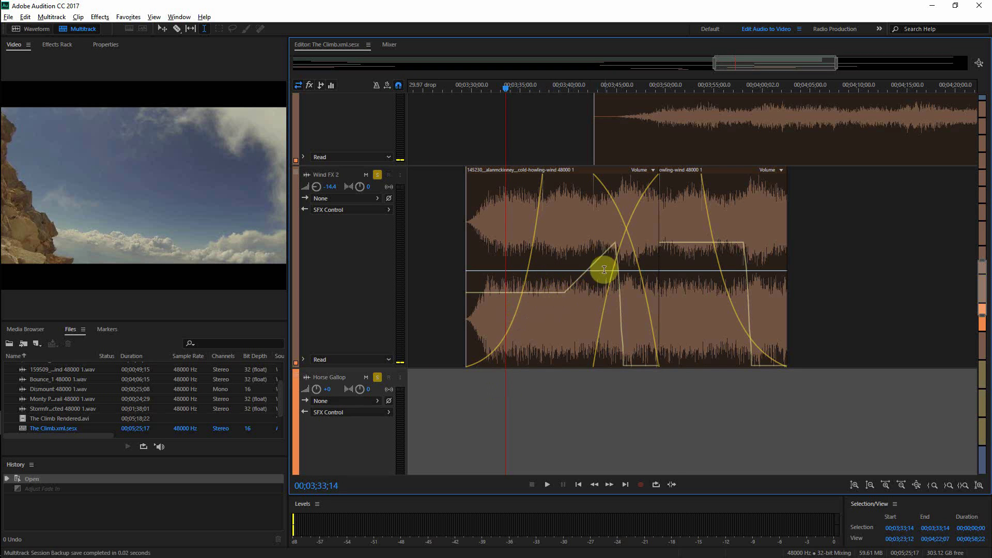
{"action": "key", "text": "space"}
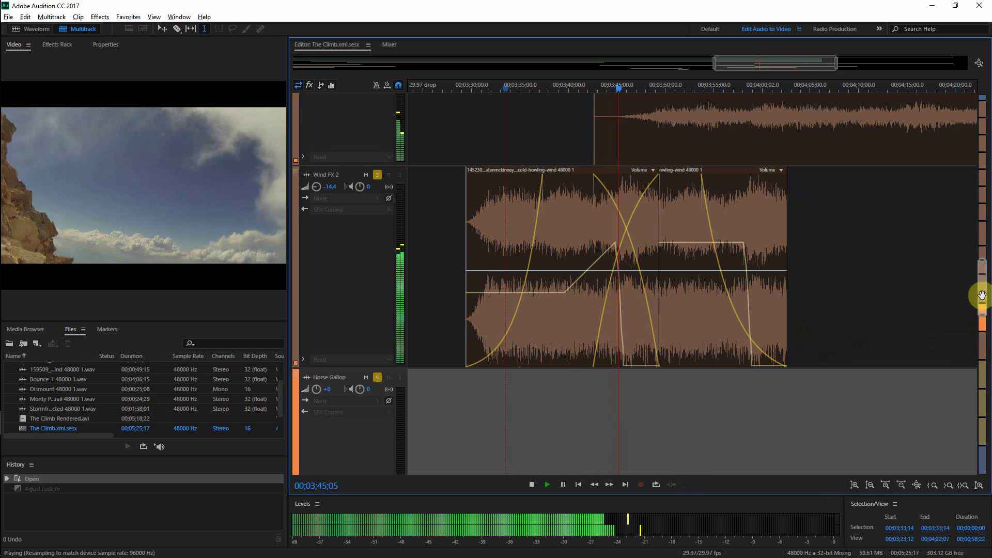
{"action": "left_click_drag", "start_coordinate": [980, 288], "coordinate": [945, 261]}
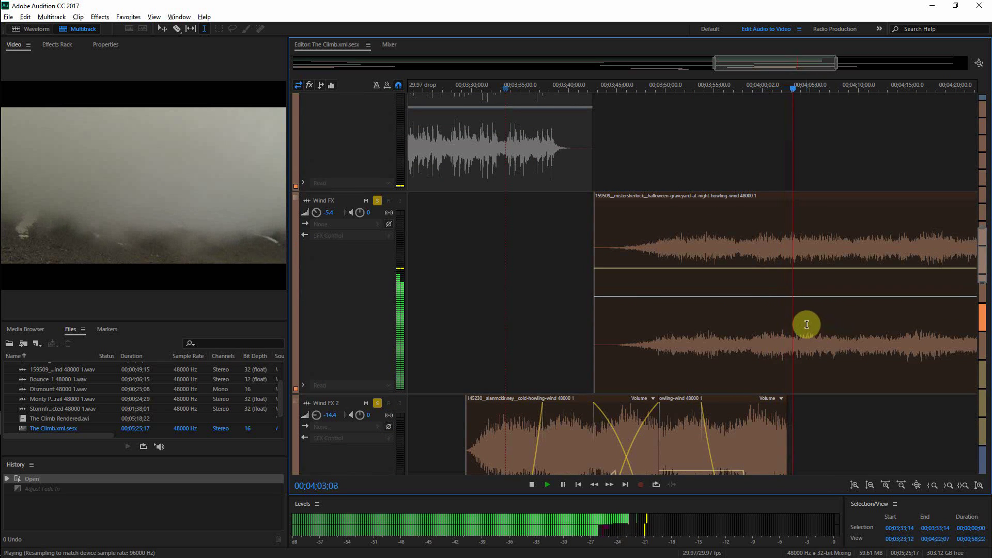
{"action": "left_click", "coordinate": [377, 404]}
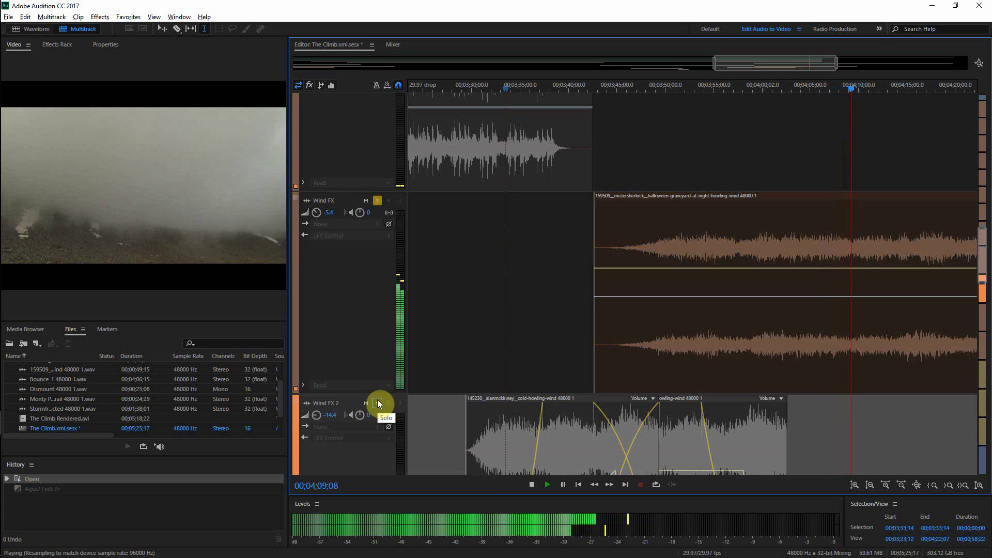
{"action": "left_click", "coordinate": [377, 403]}
{"action": "key", "text": "space"}
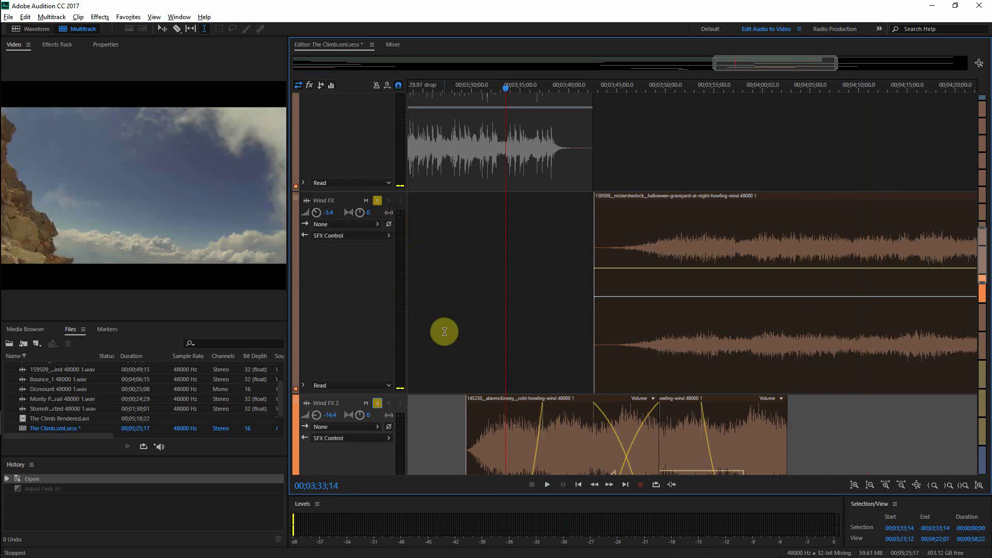
Turn off solo for the SFX Control bus in the mixer and save the session with the whole timeline in view
{"action": "left_click", "coordinate": [395, 45]}
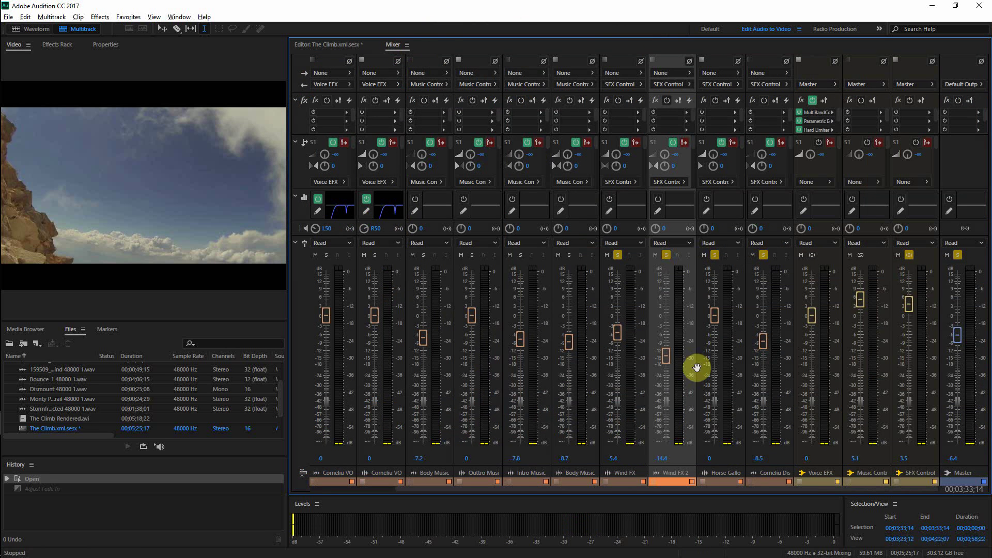
{"action": "left_click", "coordinate": [909, 255]}
{"action": "left_click", "coordinate": [354, 45]}
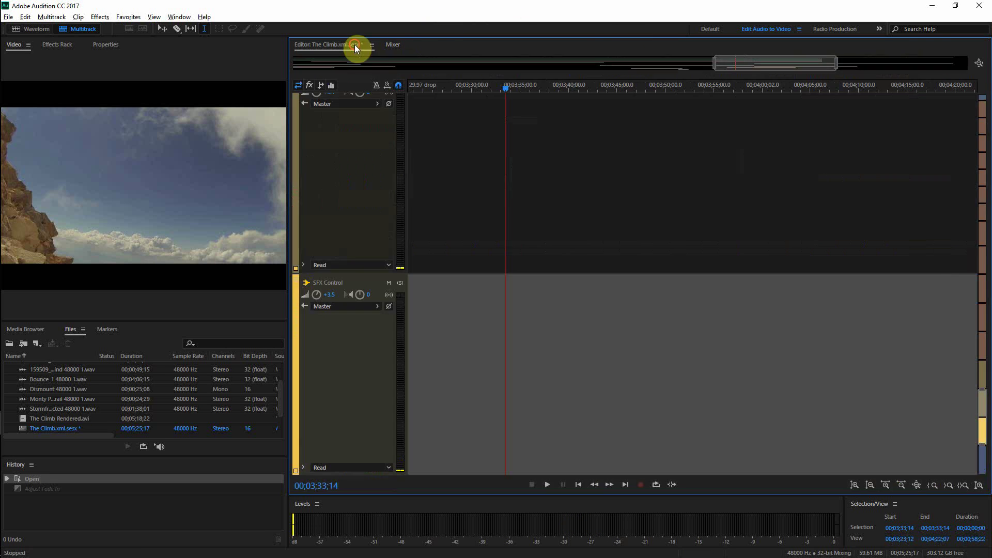
{"action": "left_click", "coordinate": [973, 66]}
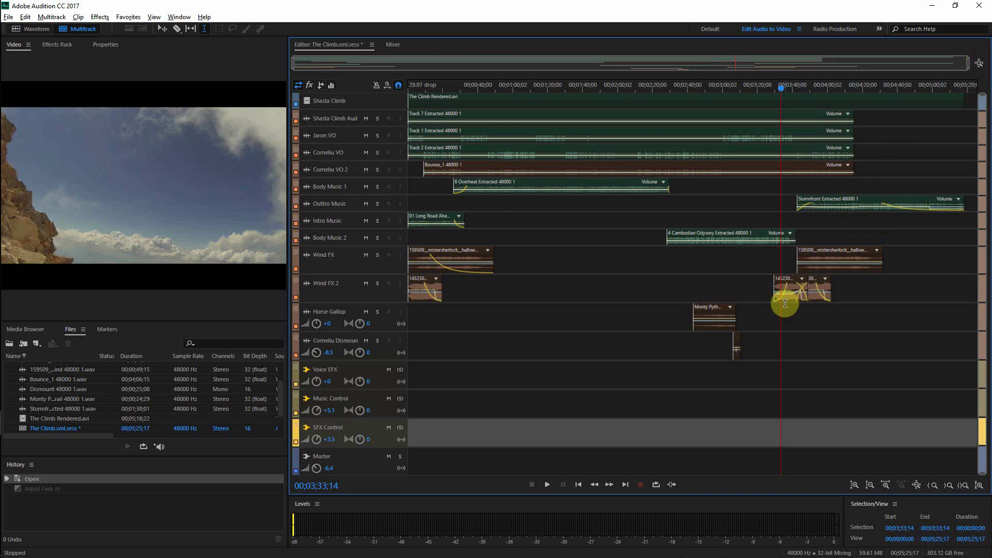
{"action": "key", "text": "ctrl+s"}
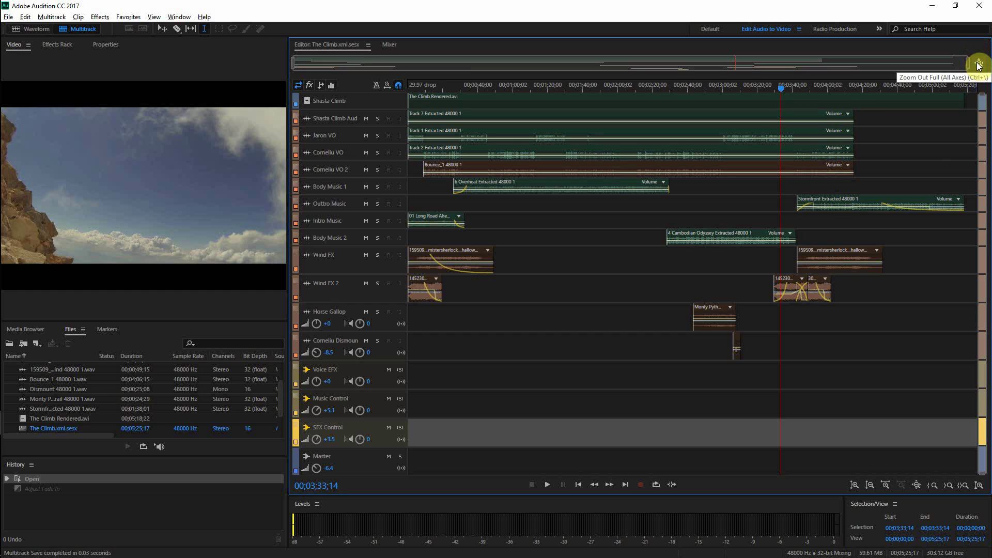
Play the full mix from 00;03;49;12 and again from 00;03;45;20 to audition the wind crossfade in context
{"action": "left_click", "coordinate": [807, 343]}
{"action": "key", "text": "space"}
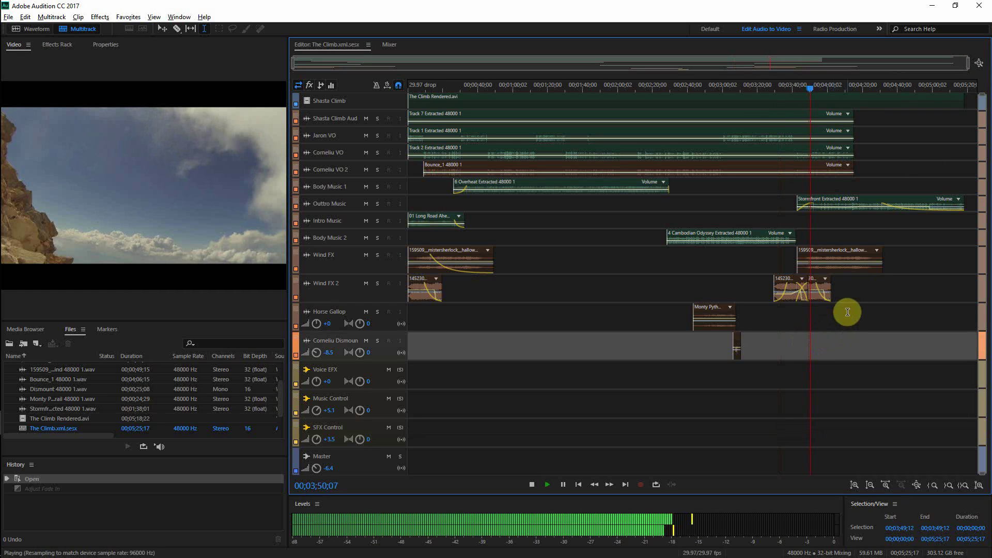
{"action": "left_click", "coordinate": [802, 315]}
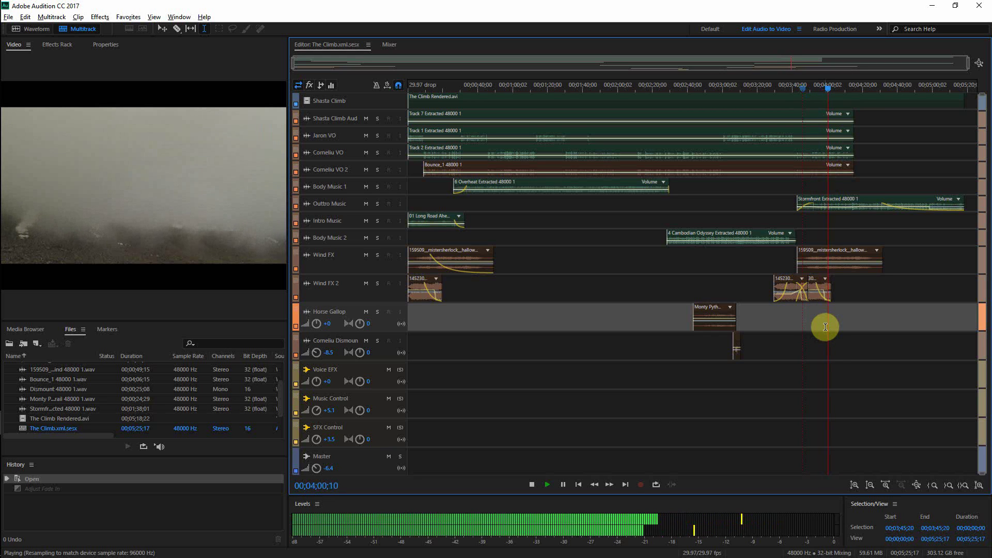
{"action": "key", "text": "space"}
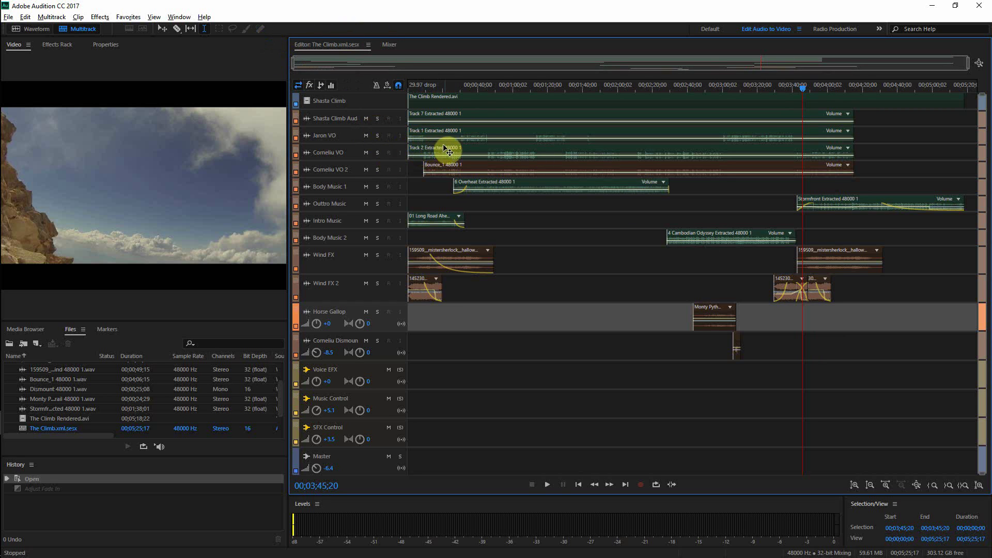
Open the Track 2 Extracted 48000 1 voice-over clip in the waveform editor and place the playhead at 00;00;57;13
{"action": "left_click", "coordinate": [473, 153]}
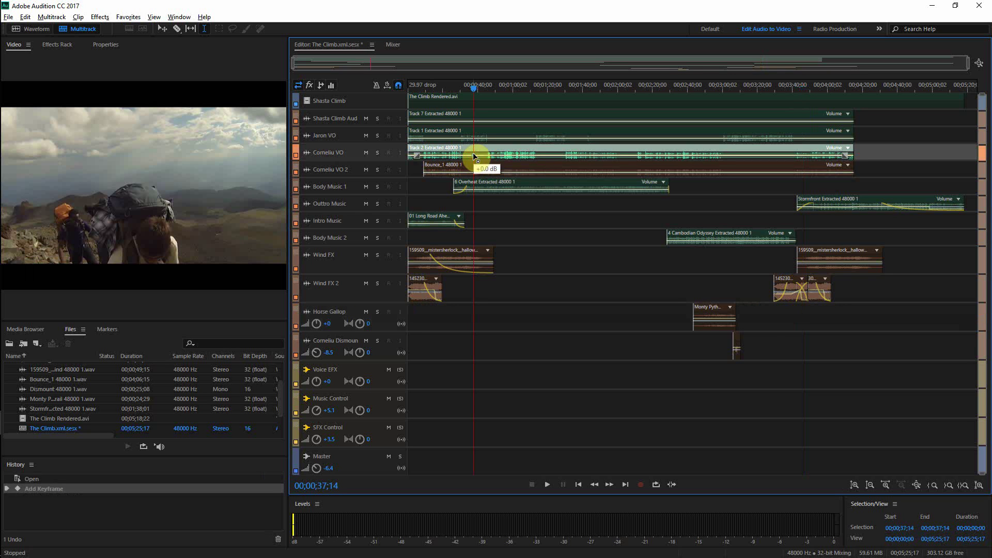
{"action": "double_click", "coordinate": [476, 154]}
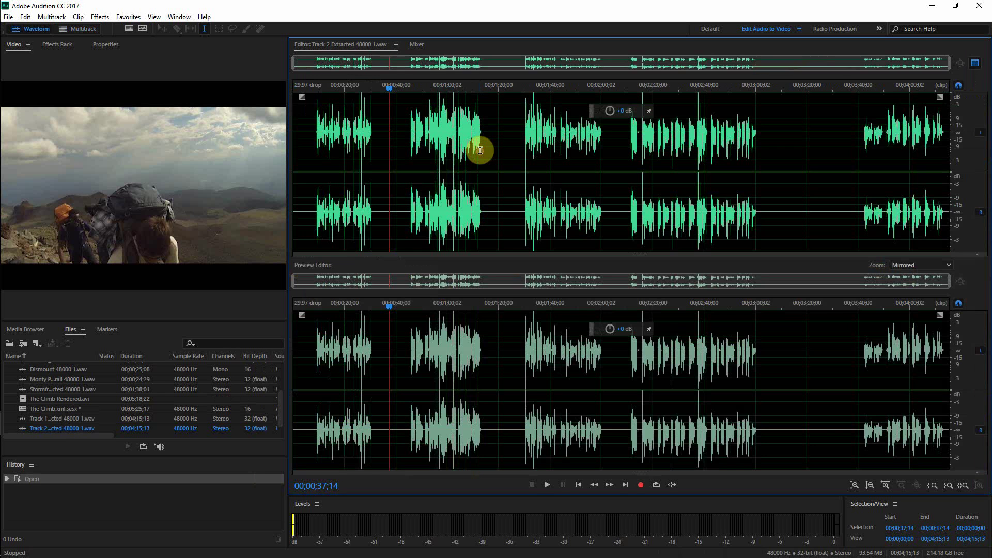
{"action": "left_click", "coordinate": [441, 182]}
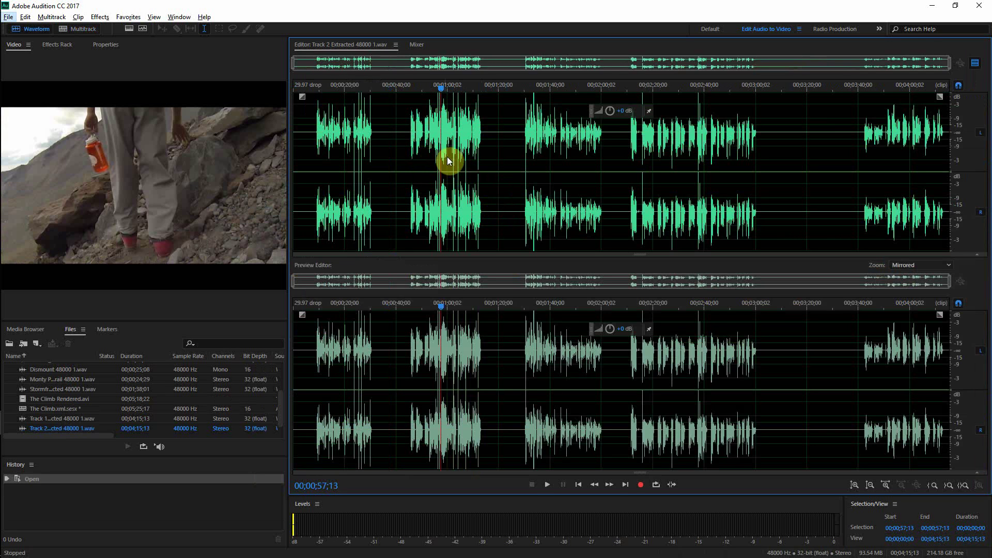
Play the voice-over waveform briefly from 00;01;00;02 and move the playhead to 00;00;20;00
{"action": "key", "text": "alt+space"}
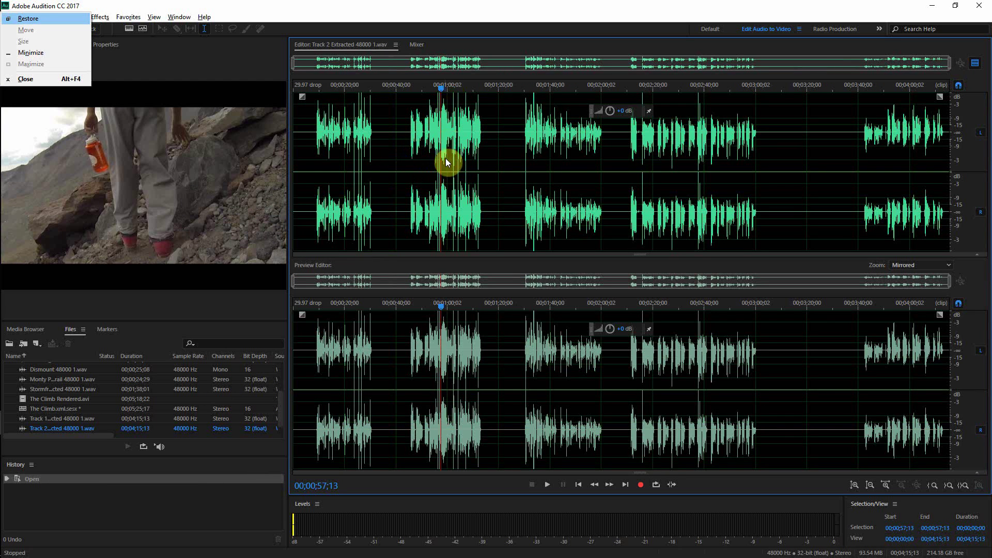
{"action": "left_click", "coordinate": [448, 158]}
{"action": "key", "text": "space"}
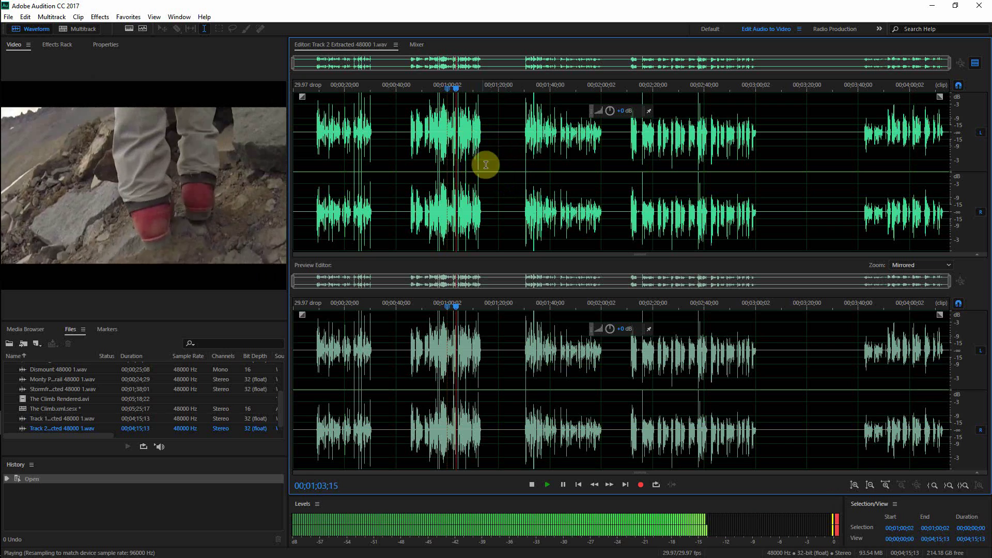
{"action": "key", "text": "space"}
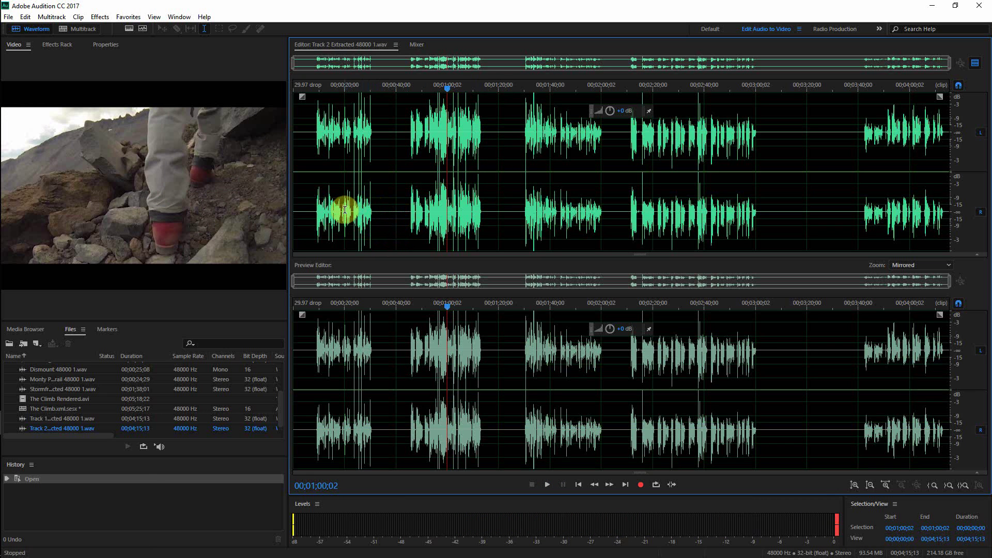
{"action": "left_click", "coordinate": [343, 211]}
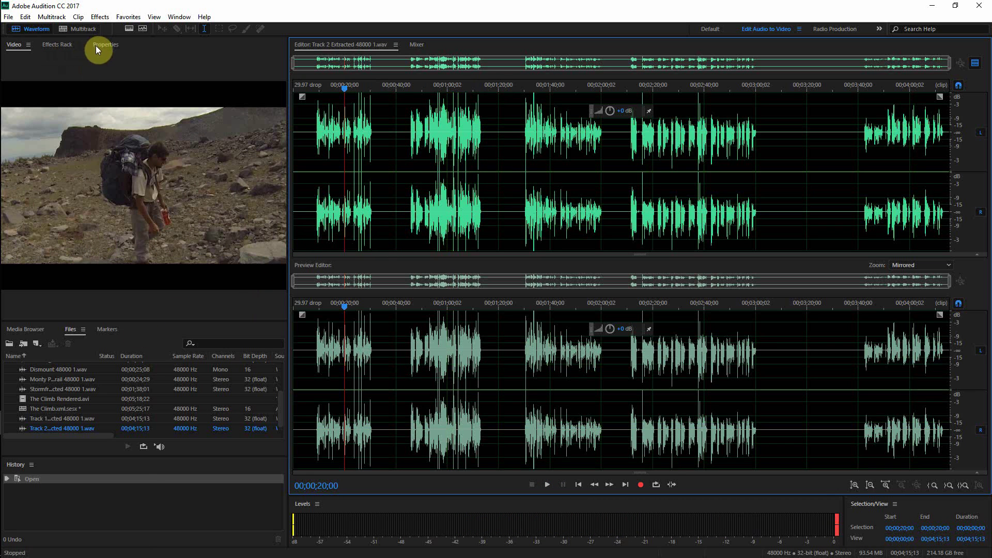
{"action": "left_click", "coordinate": [25, 16]}
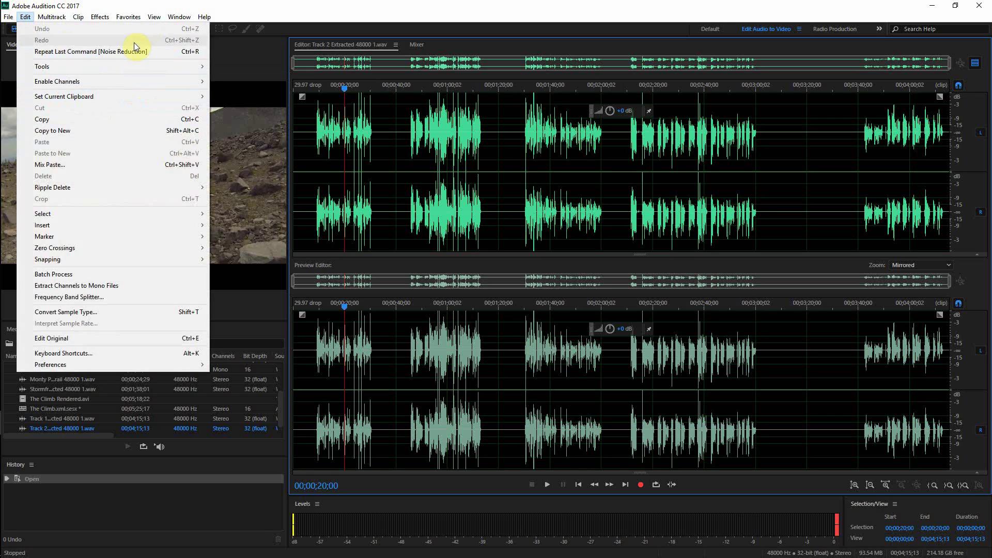
{"action": "mouse_move", "coordinate": [138, 66]}
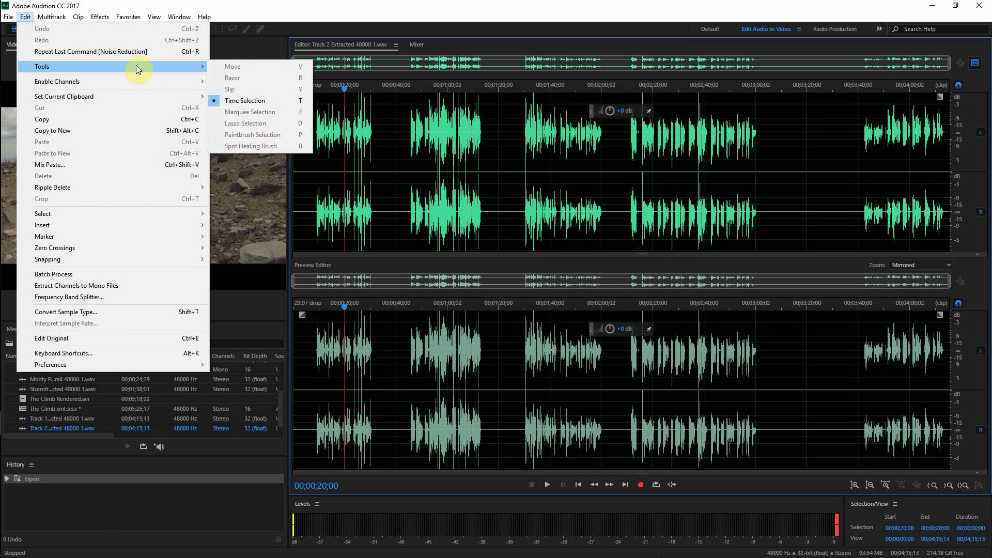
{"action": "mouse_move", "coordinate": [36, 18]}
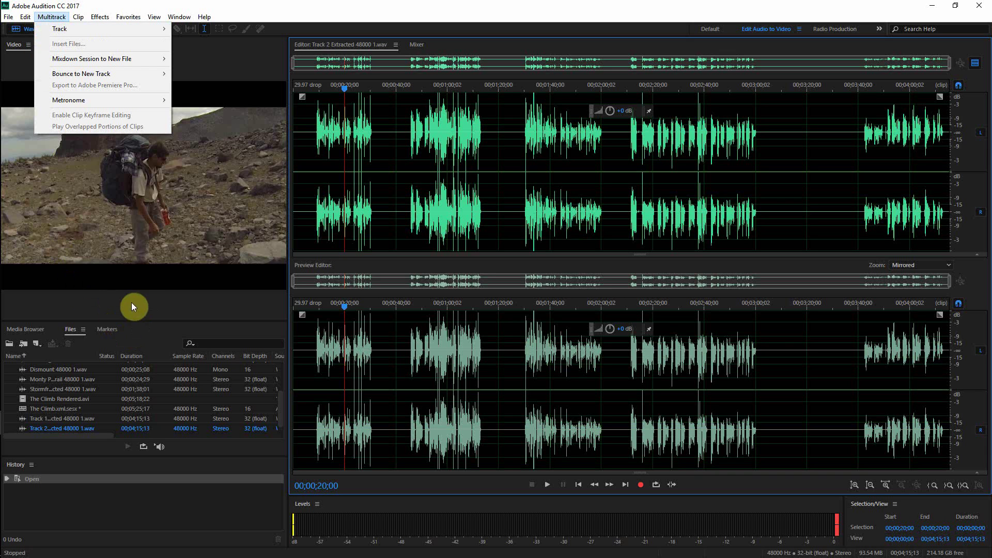
{"action": "left_click", "coordinate": [139, 496]}
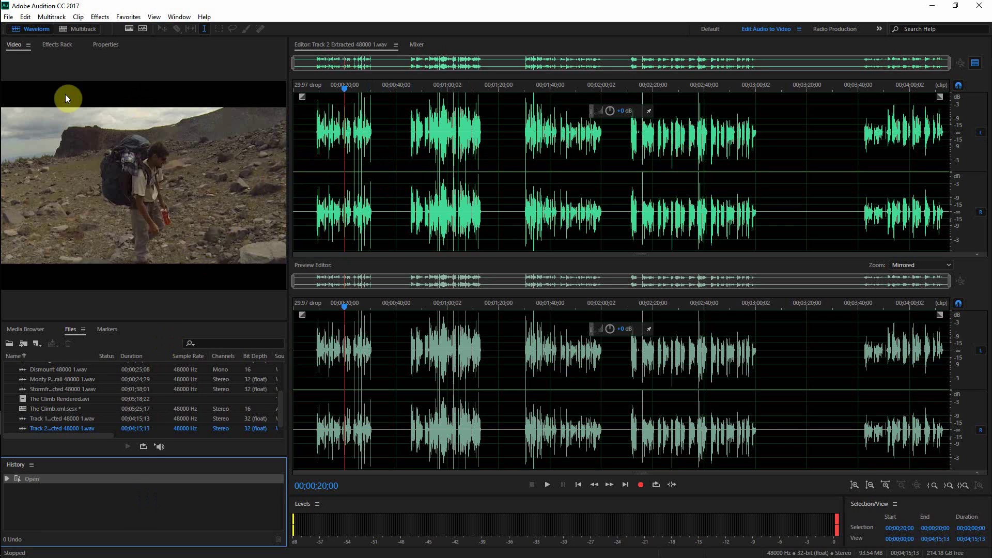
Load the Balanced EQ preset in the Effects Rack for the voice-over file and preview it from 00;00;20;00
{"action": "left_click", "coordinate": [57, 44]}
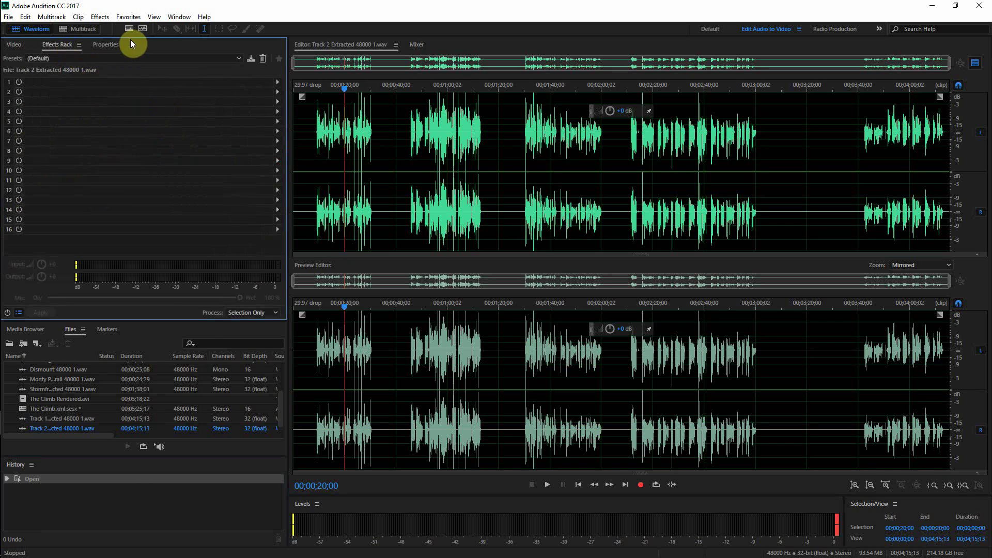
{"action": "left_click", "coordinate": [134, 61]}
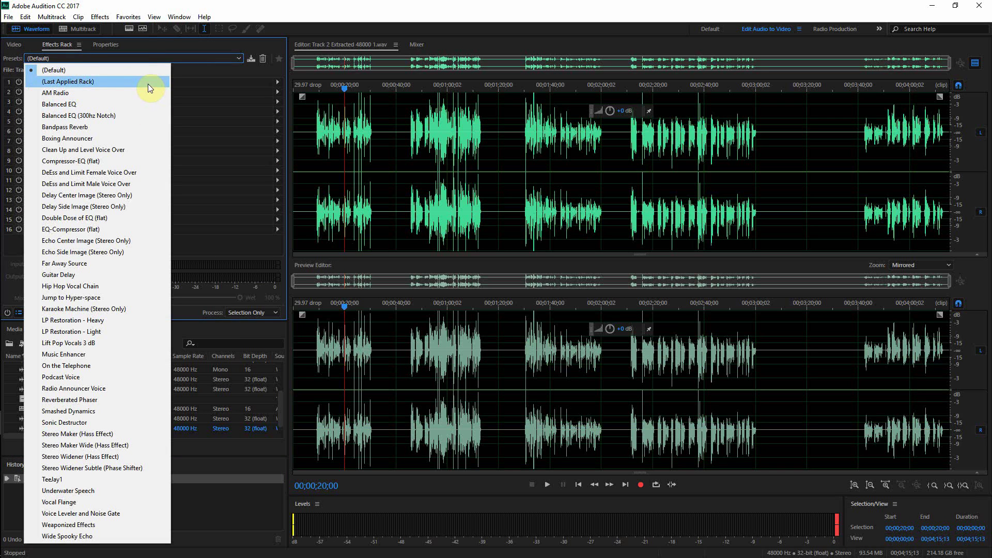
{"action": "left_click", "coordinate": [135, 104]}
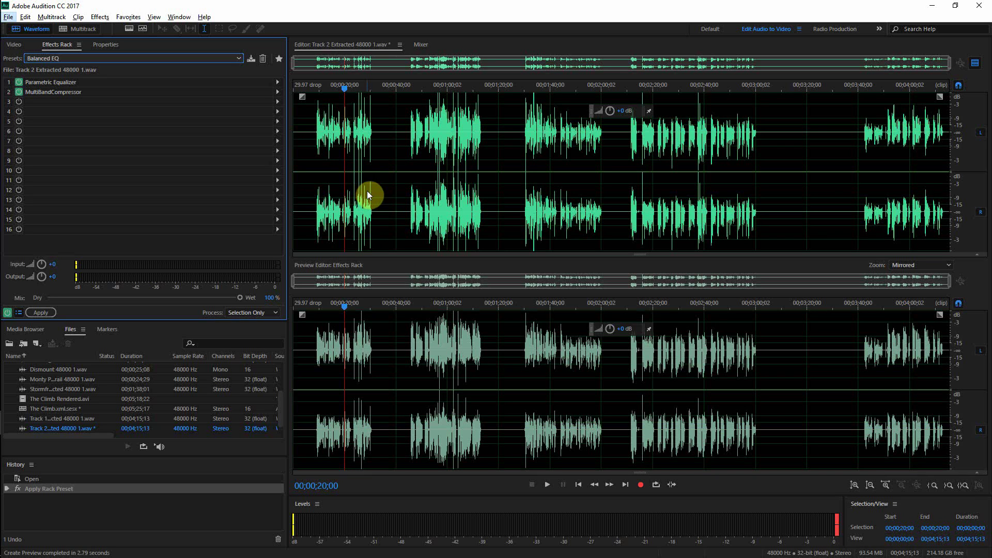
{"action": "left_click", "coordinate": [548, 484]}
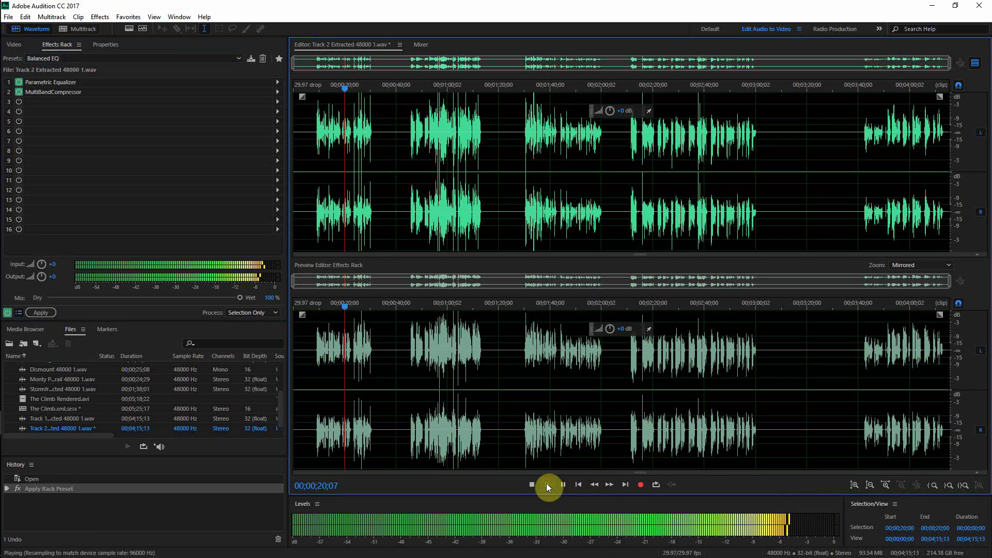
{"action": "left_click", "coordinate": [532, 484]}
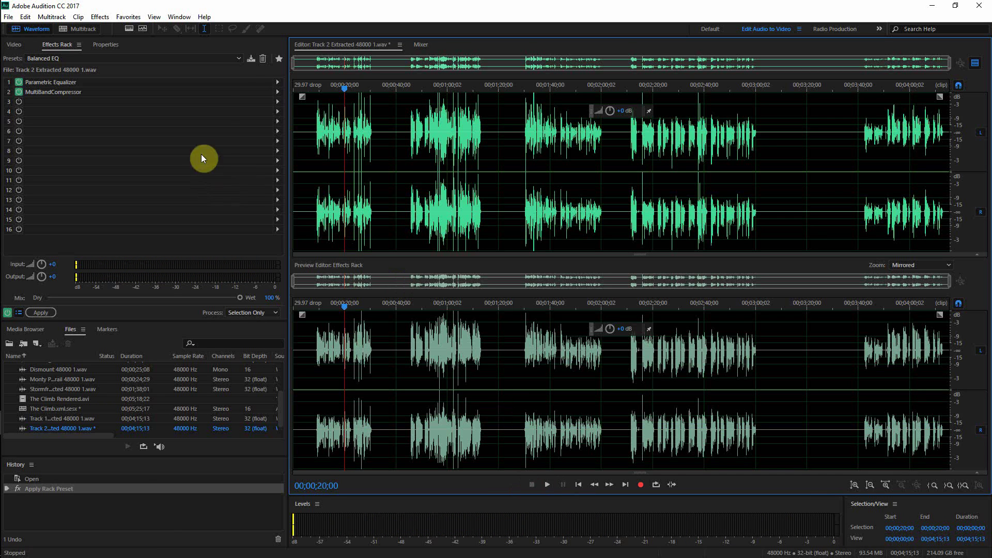
Reset the Effects Rack preset to (Default) for the voice-over file
{"action": "left_click", "coordinate": [237, 58]}
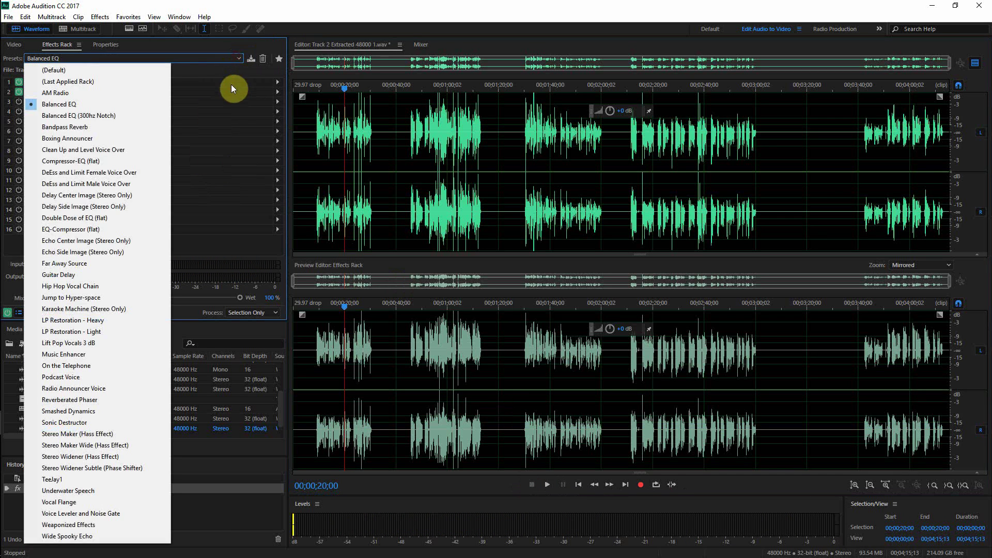
{"action": "left_click", "coordinate": [120, 70]}
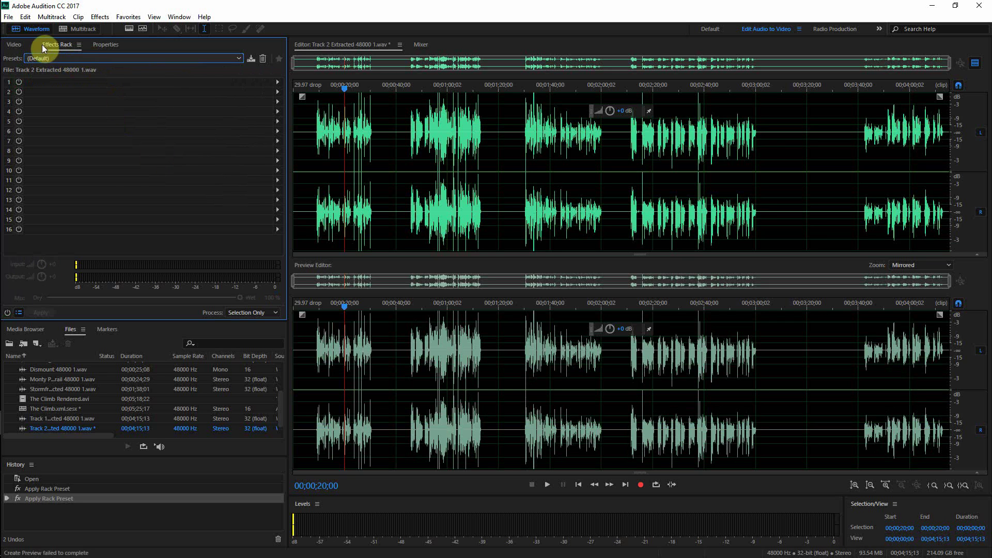
Show the video preview again, scrub the playhead to 00;01;11;23 and return it to the start of the file
{"action": "left_click", "coordinate": [15, 45]}
{"action": "left_click_drag", "start_coordinate": [344, 88], "coordinate": [479, 181]}
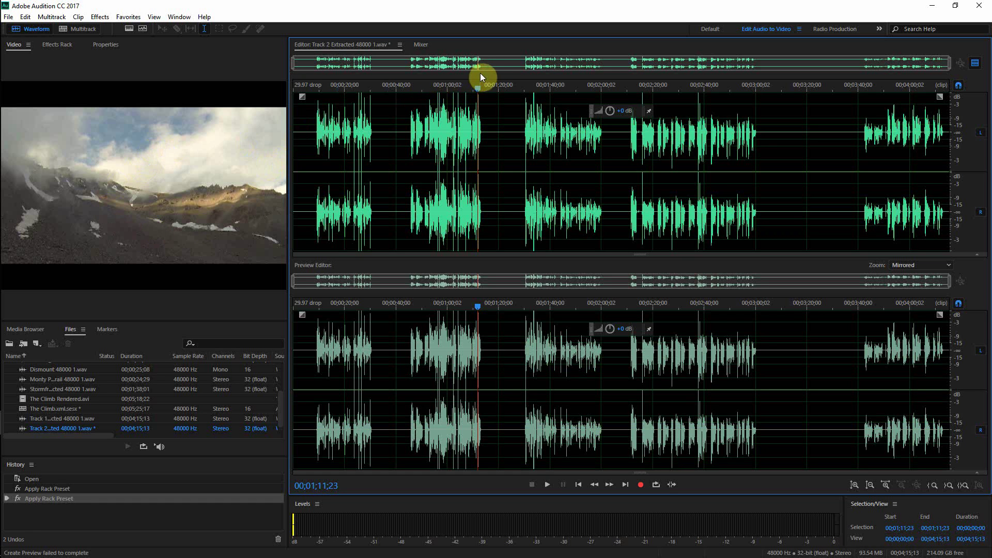
{"action": "left_click_drag", "start_coordinate": [479, 92], "coordinate": [292, 166]}
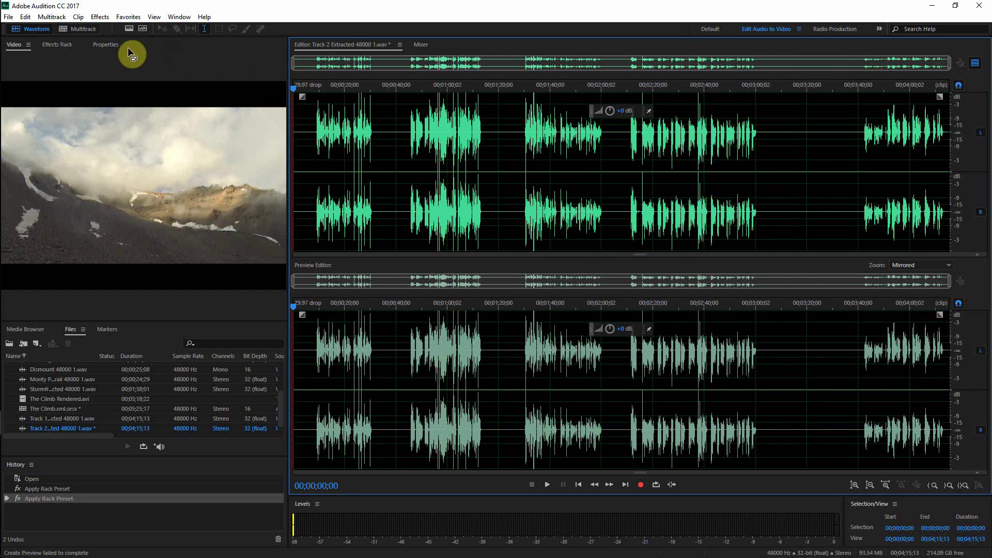
Return to The Climb multitrack session and play it from the start for roughly the first 34 seconds
{"action": "left_click", "coordinate": [65, 30]}
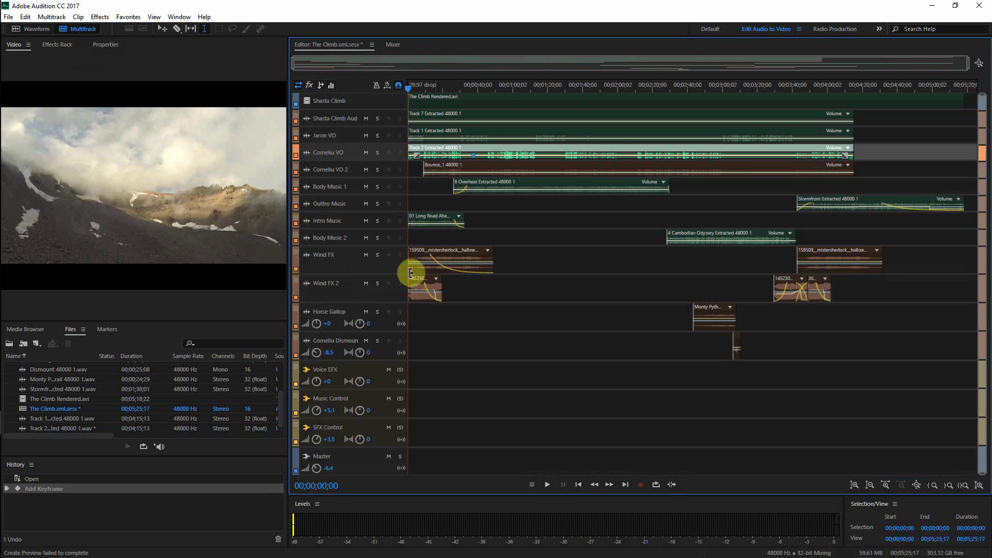
{"action": "left_click", "coordinate": [510, 219]}
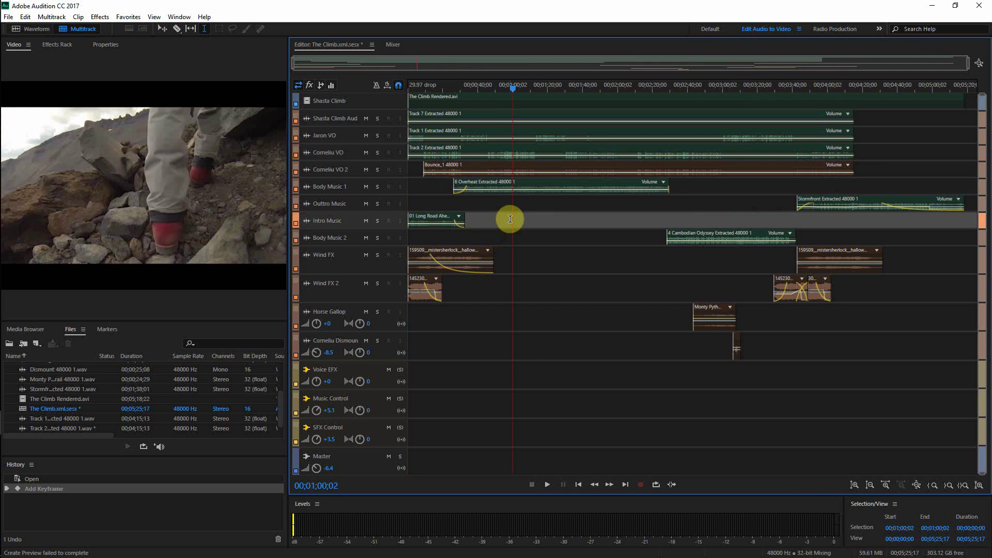
{"action": "key", "text": "Home"}
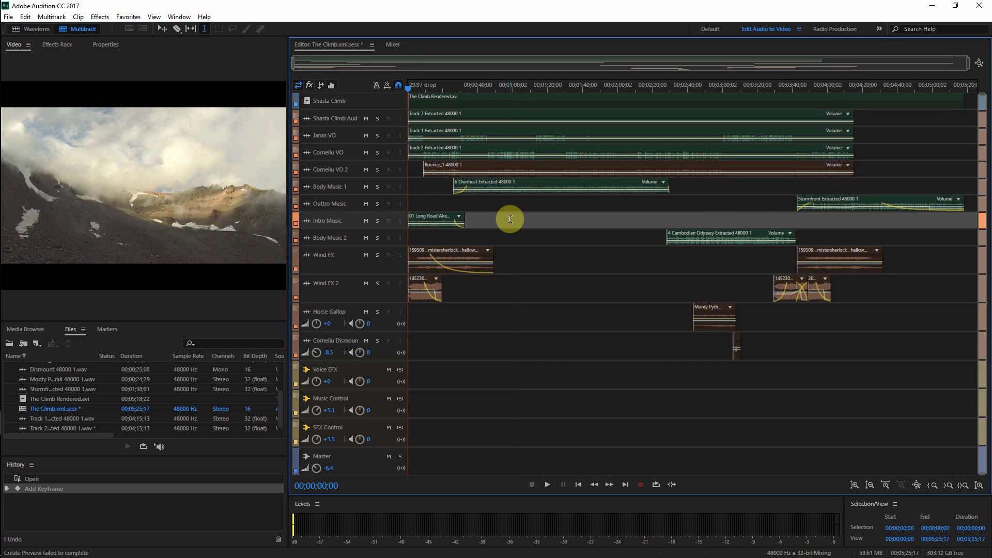
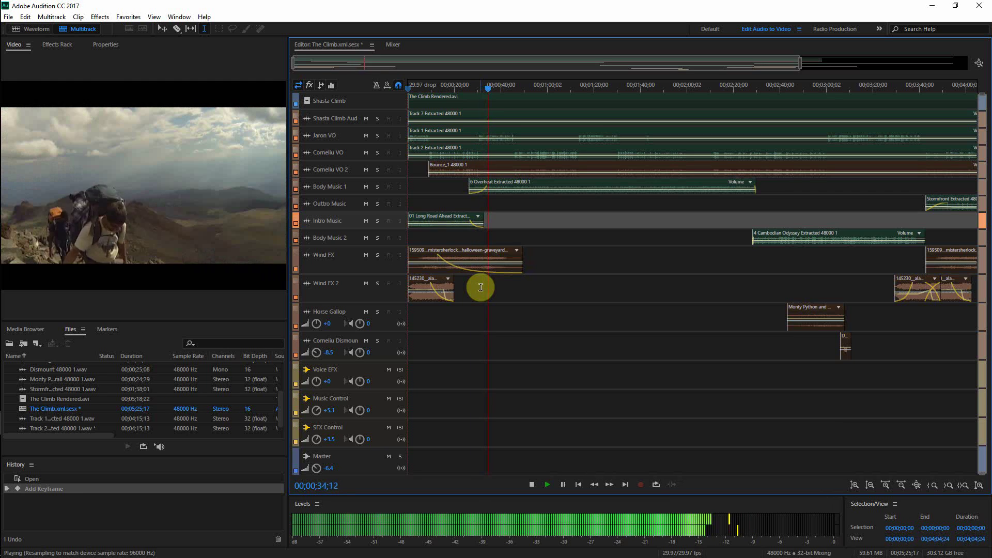
{"action": "key", "text": "space"}
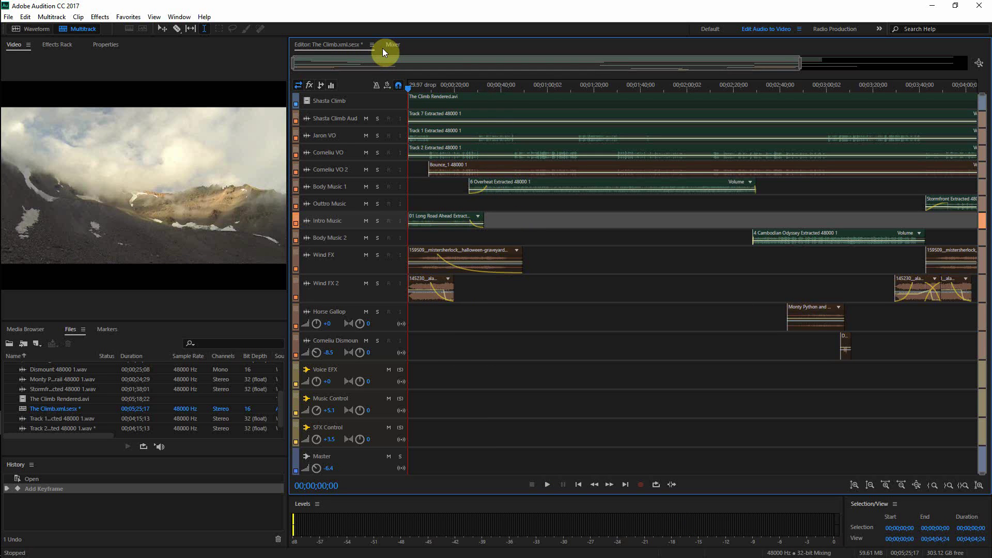
Save The Climb session with the changes to Track 2 Extracted 48000 1.wav and fit the whole session in view
{"action": "key", "text": "ctrl+w"}
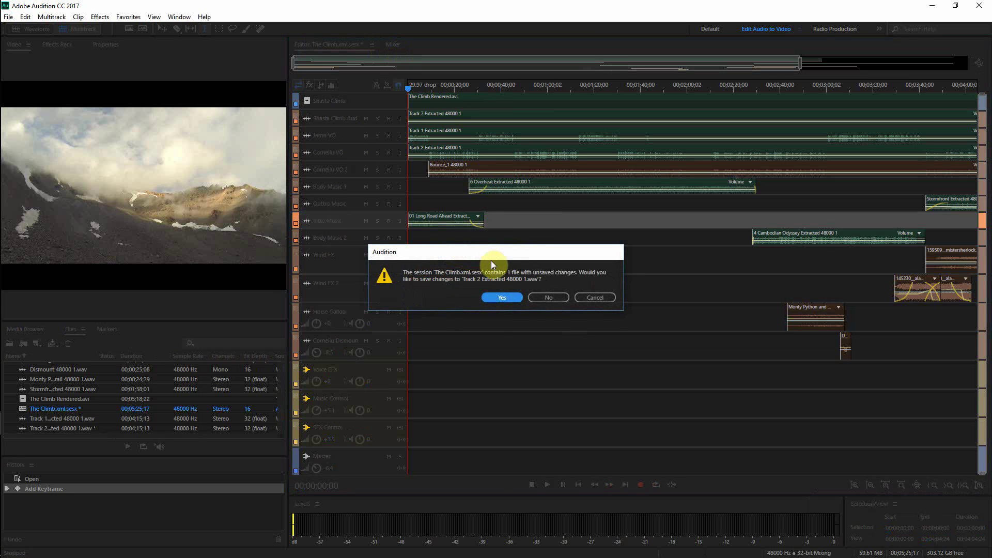
{"action": "left_click", "coordinate": [502, 298]}
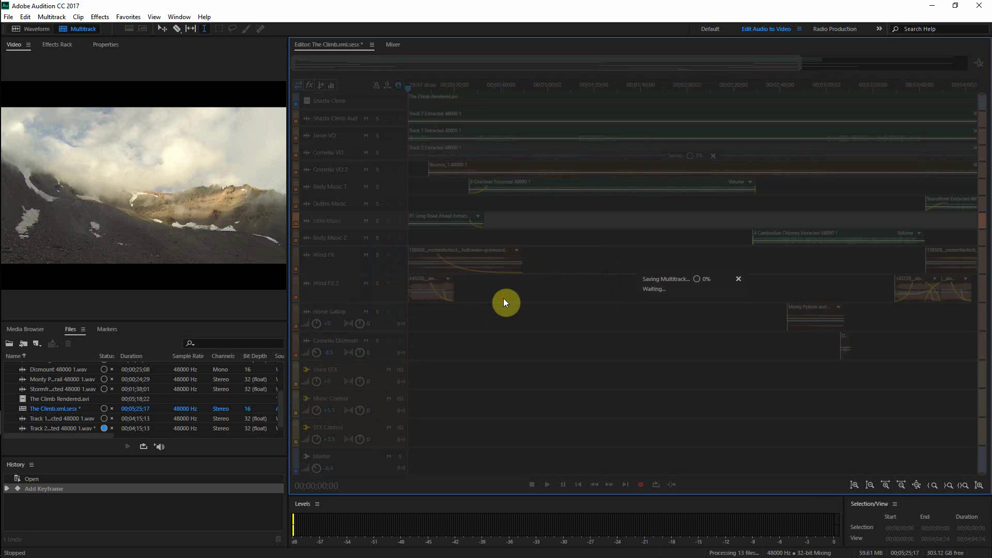
{"action": "key", "text": "backslash"}
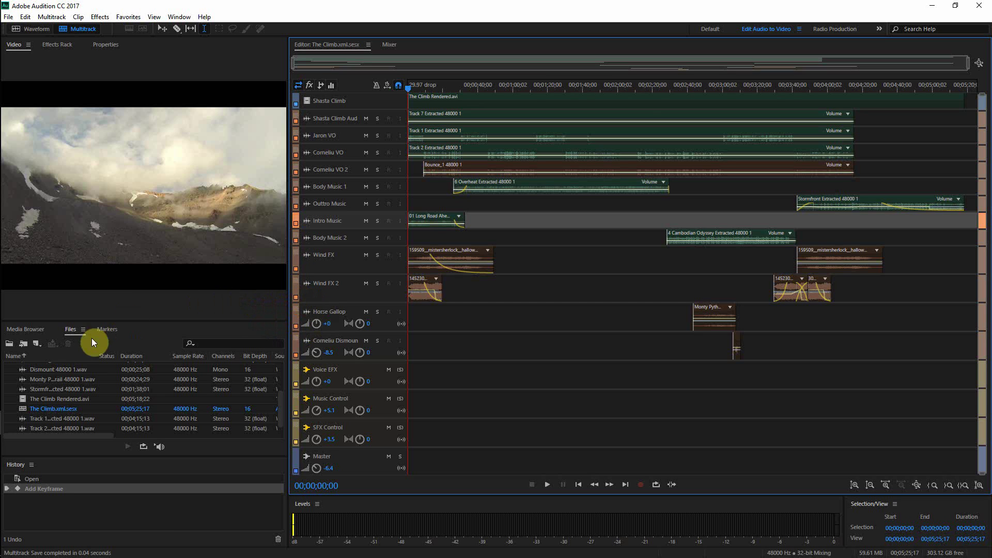
Show the Media Browser and expand the Old Antares drive to list its folders
{"action": "left_click", "coordinate": [30, 329]}
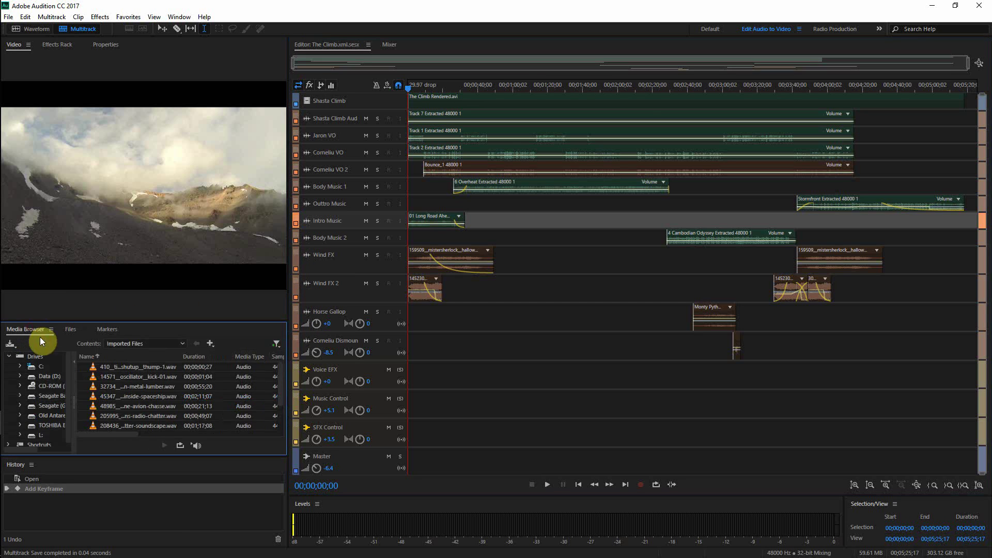
{"action": "double_click", "coordinate": [28, 419]}
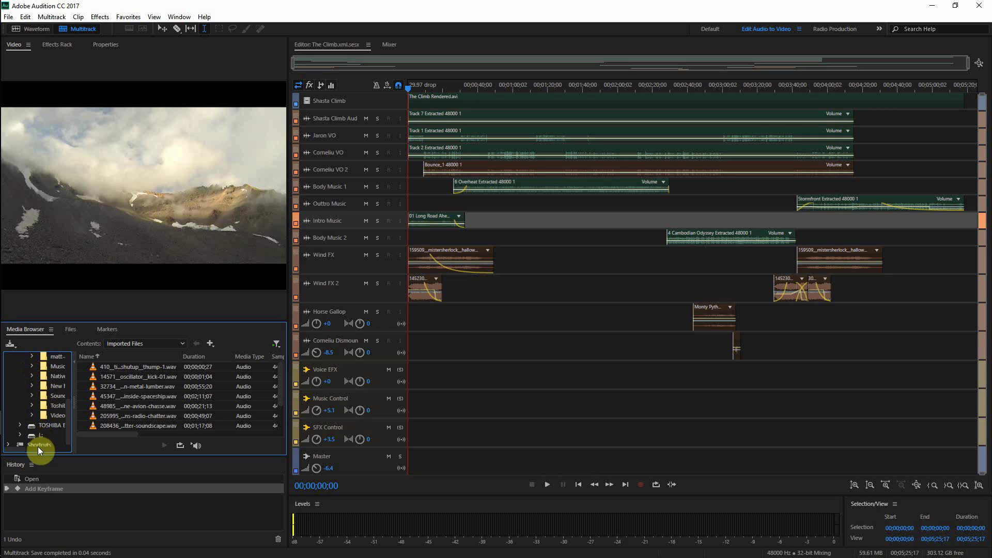
{"action": "scroll", "coordinate": [58, 408], "scroll_direction": "up", "scroll_amount": 5}
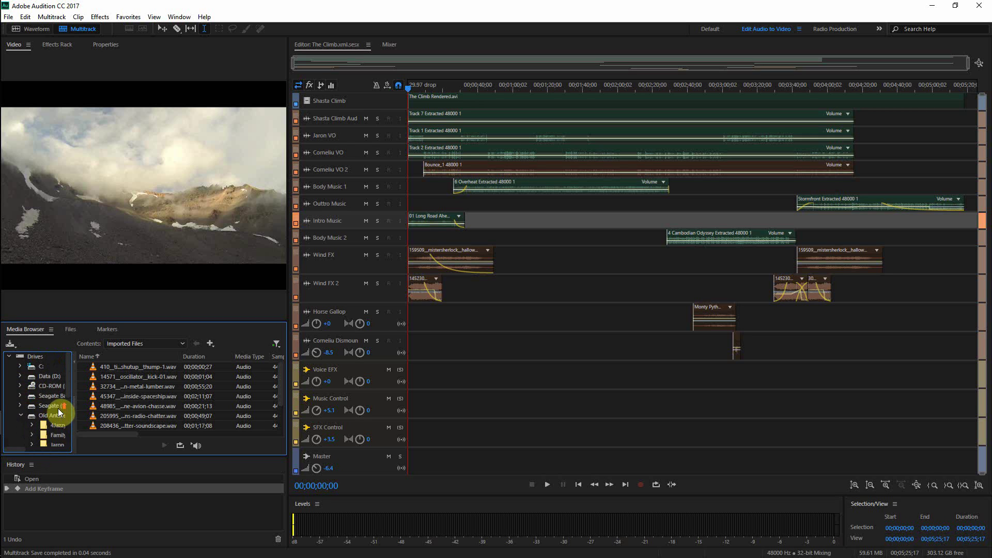
{"action": "left_click", "coordinate": [36, 441]}
{"action": "left_click_drag", "start_coordinate": [18, 448], "coordinate": [38, 450]}
{"action": "scroll", "coordinate": [52, 440], "scroll_direction": "down", "scroll_amount": 10}
{"action": "scroll", "coordinate": [52, 433], "scroll_direction": "down", "scroll_amount": 5}
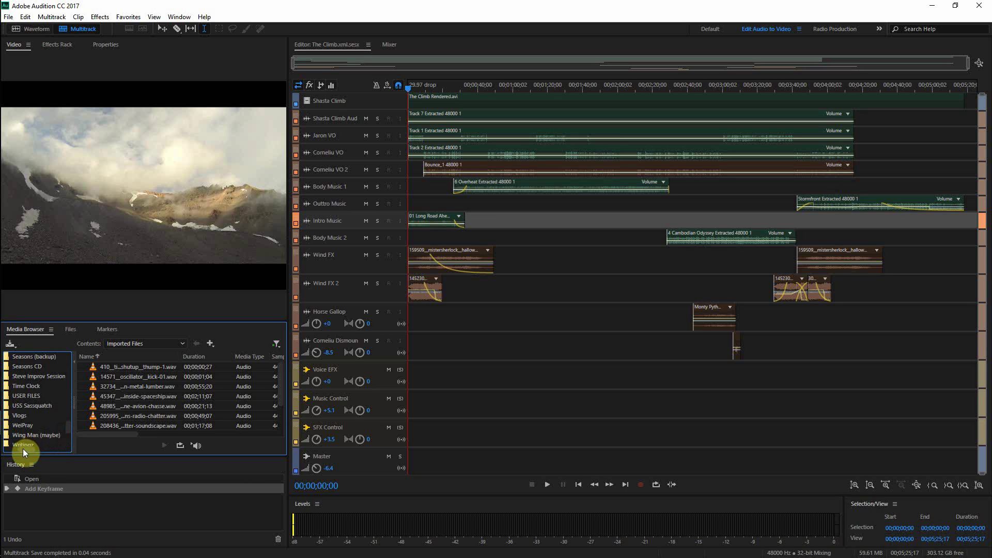
{"action": "left_click_drag", "start_coordinate": [22, 449], "coordinate": [9, 449]}
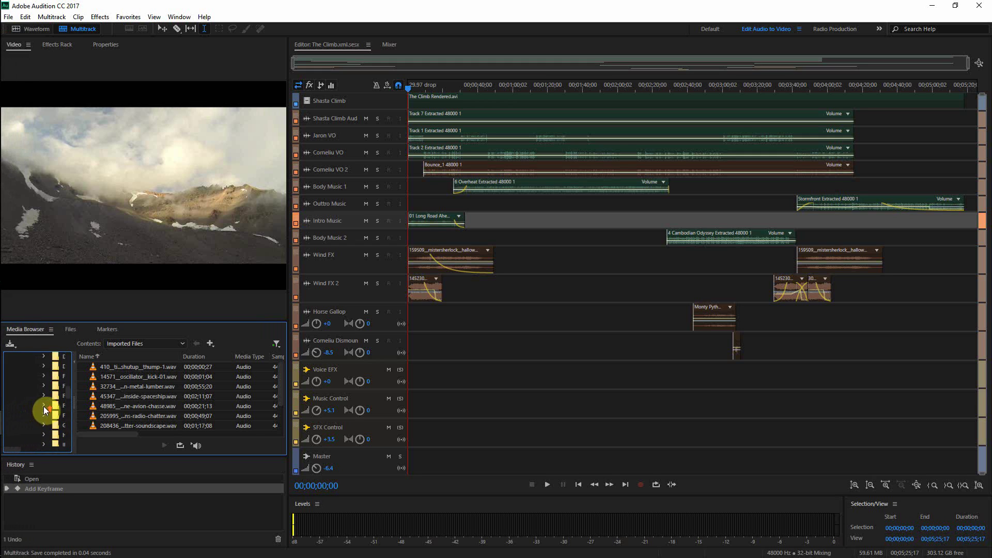
{"action": "left_click", "coordinate": [44, 406]}
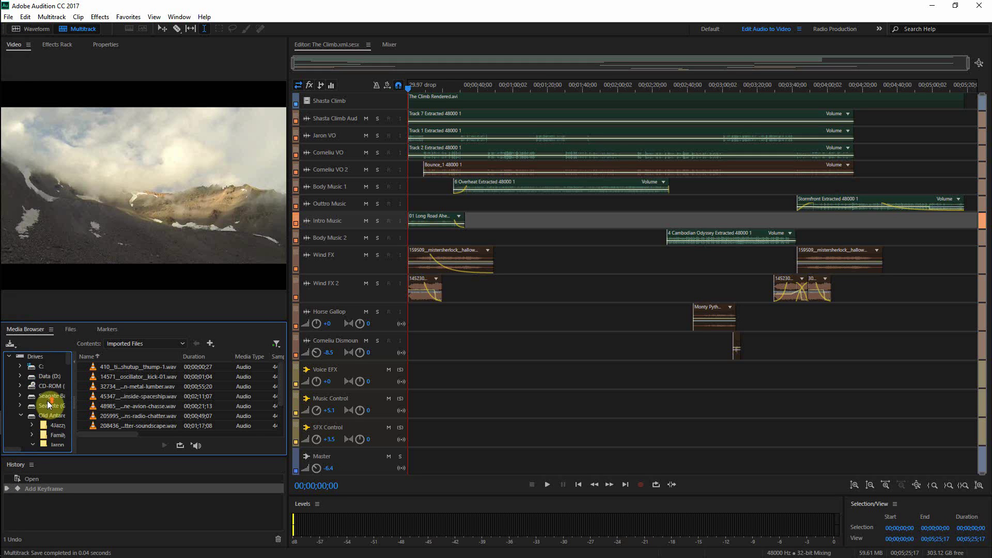
{"action": "left_click", "coordinate": [20, 418]}
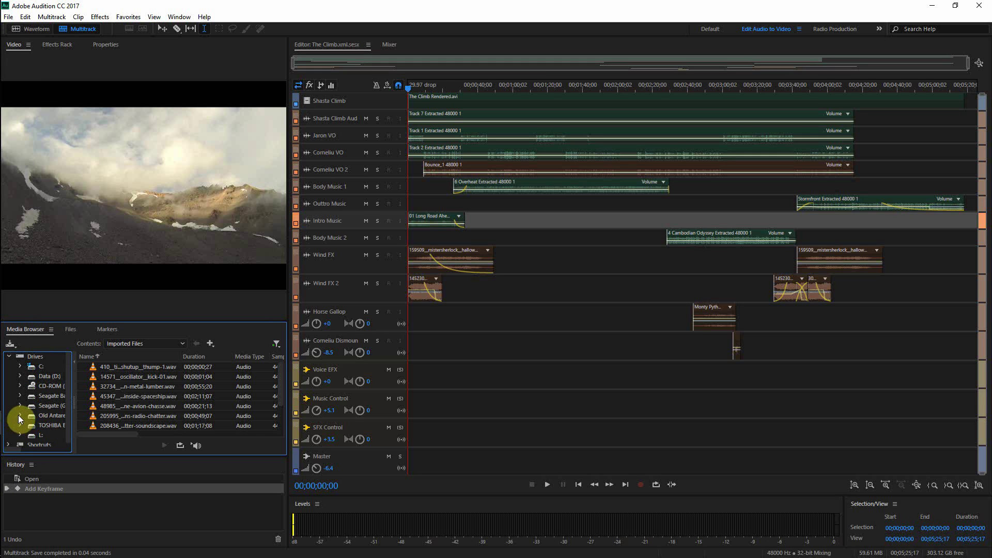
Open the Sound Effects folder on the Old Antares drive and expand Audition SFX down to its Ambience_1 subfolder
{"action": "scroll", "coordinate": [41, 430], "scroll_direction": "down", "scroll_amount": 5}
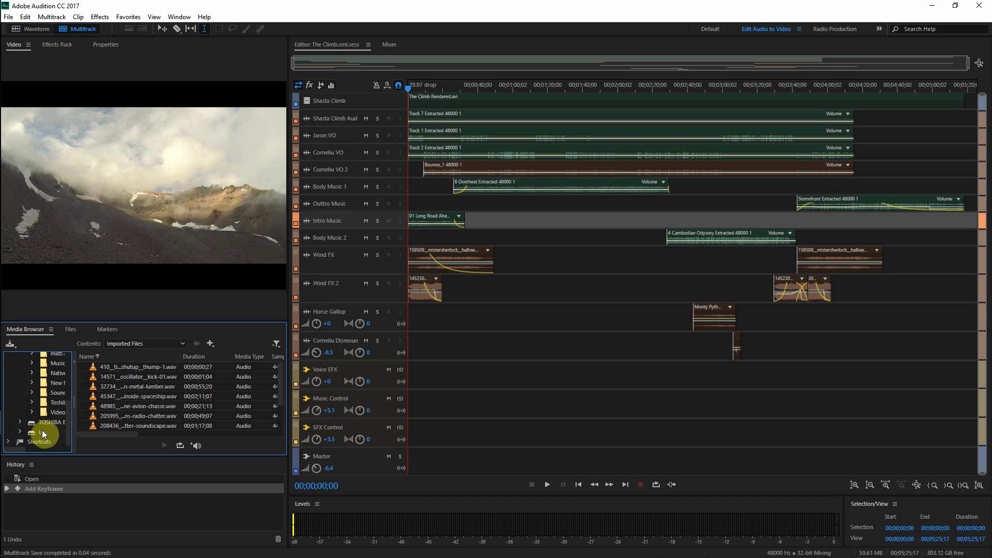
{"action": "left_click", "coordinate": [51, 393]}
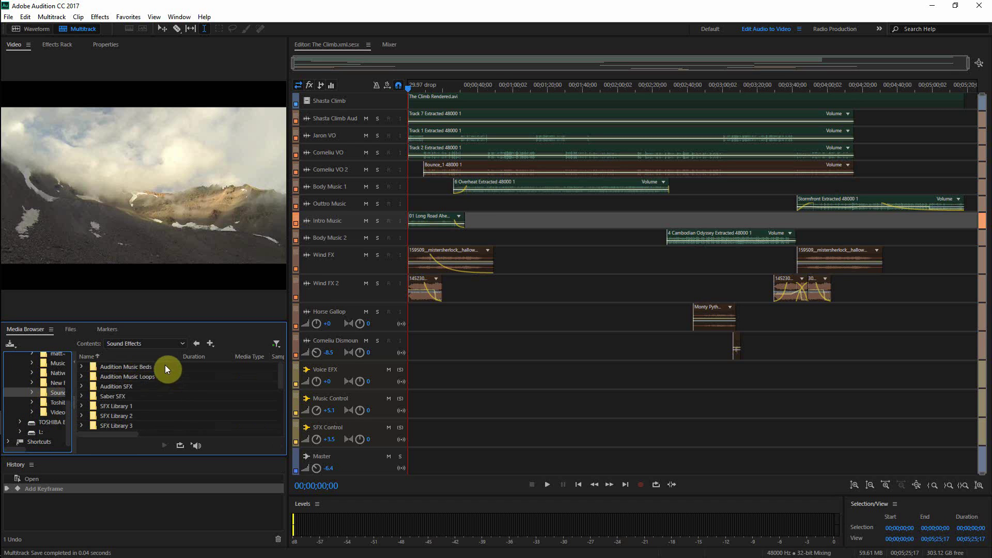
{"action": "left_click", "coordinate": [82, 386]}
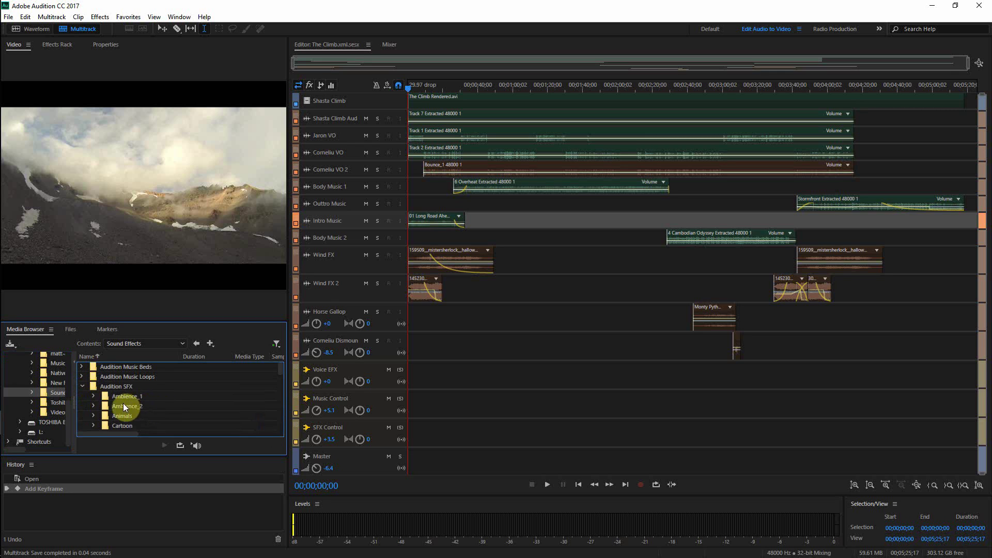
{"action": "left_click", "coordinate": [92, 396]}
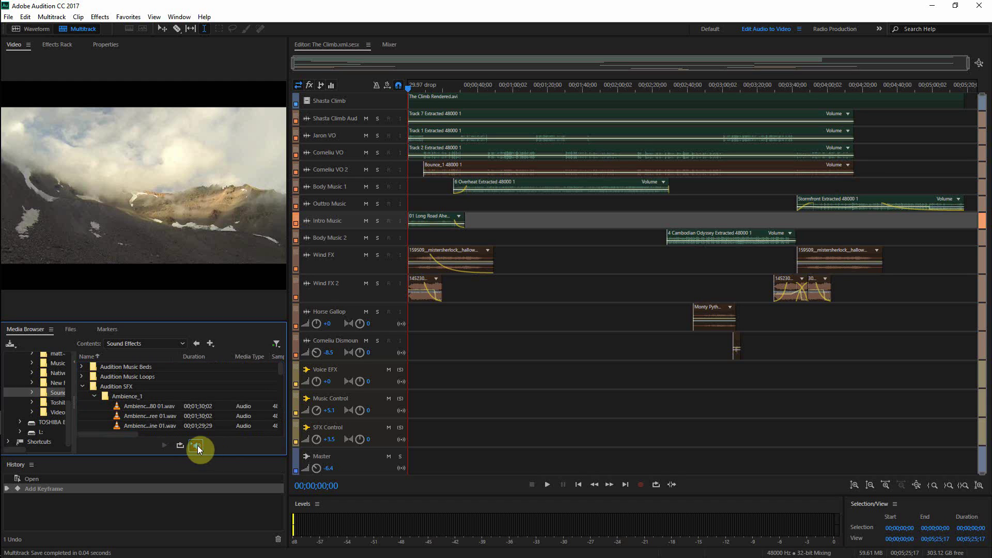
Preview the Ambience_1 clips one after another with Auto-Play turned on in the Media Browser
{"action": "left_click", "coordinate": [196, 409]}
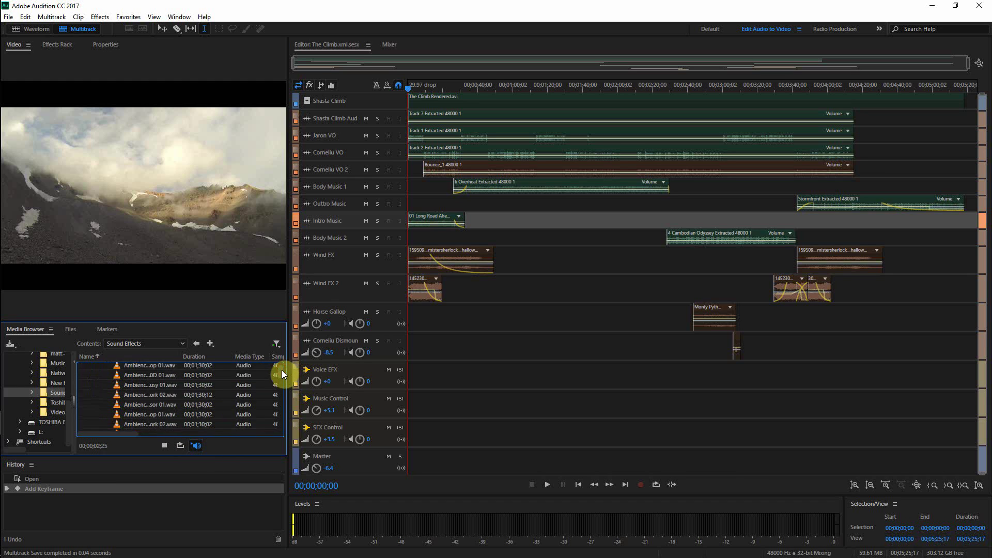
{"action": "left_click", "coordinate": [282, 365]}
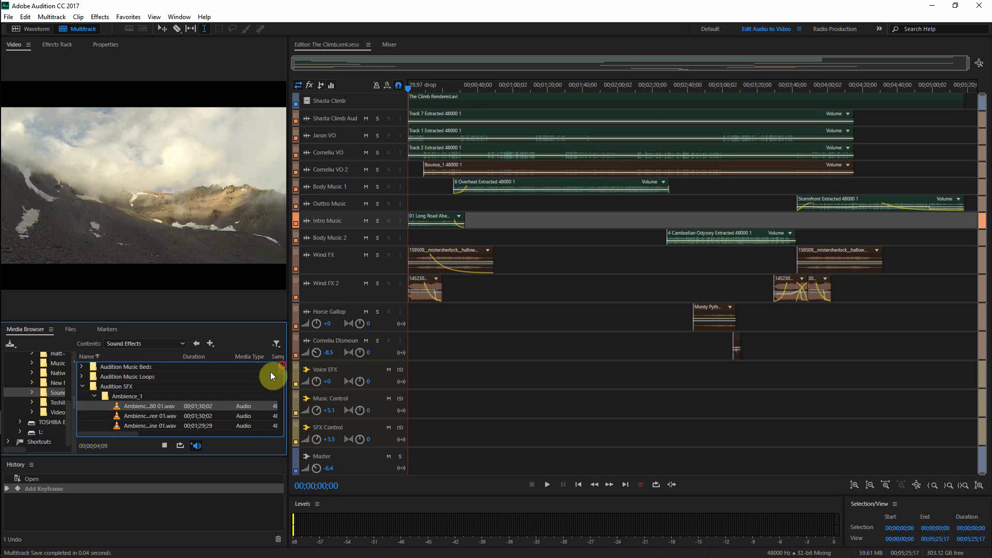
{"action": "left_click", "coordinate": [141, 416]}
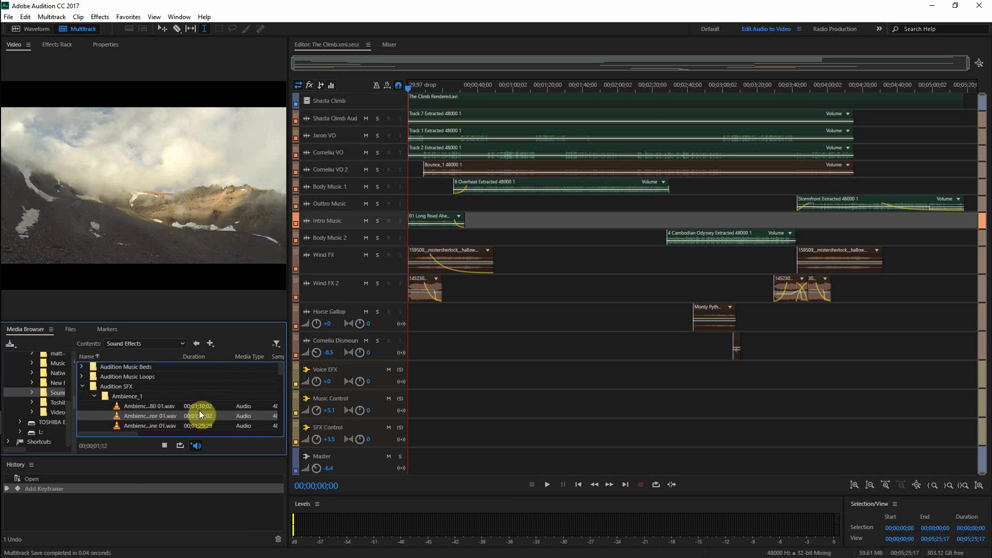
{"action": "key", "text": "Down"}
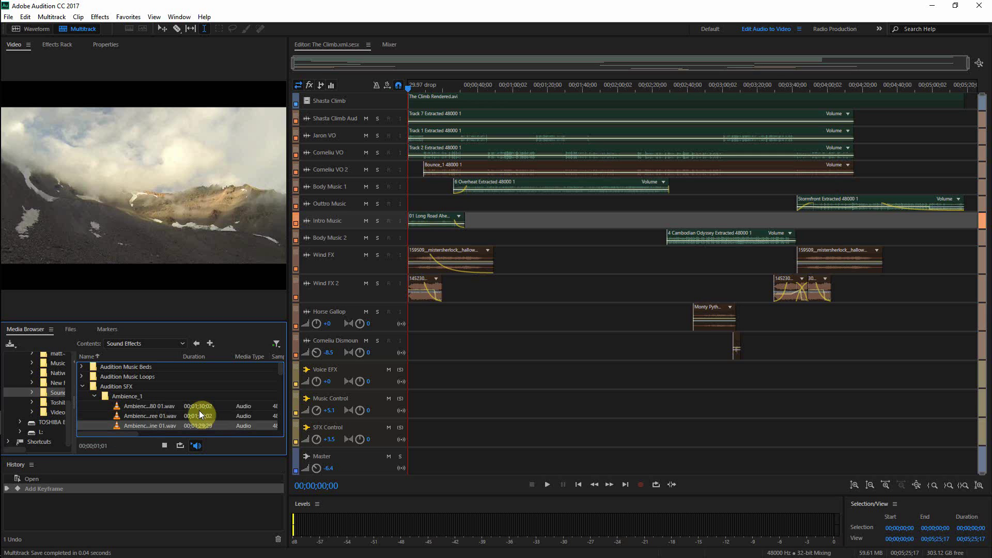
{"action": "key", "text": "Down"}
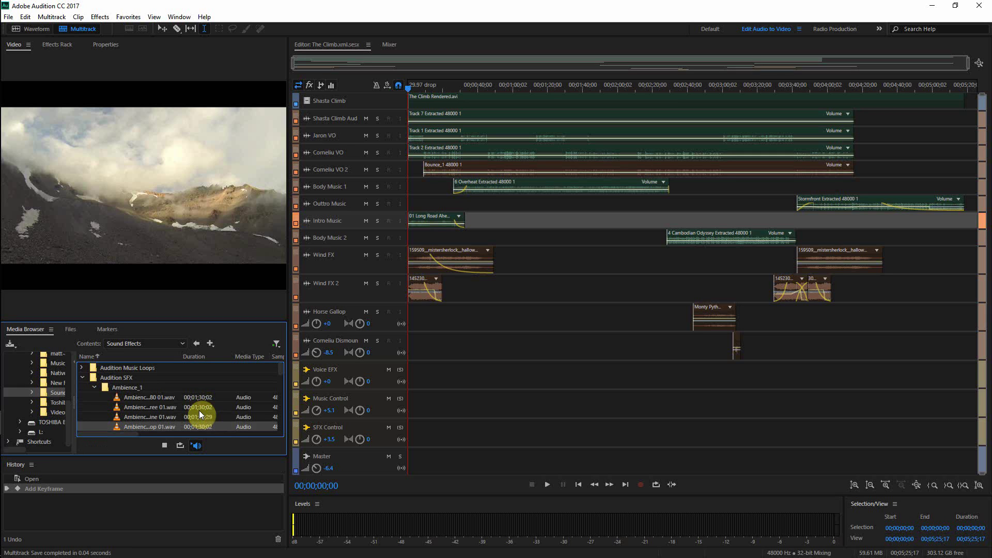
{"action": "key", "text": "Down"}
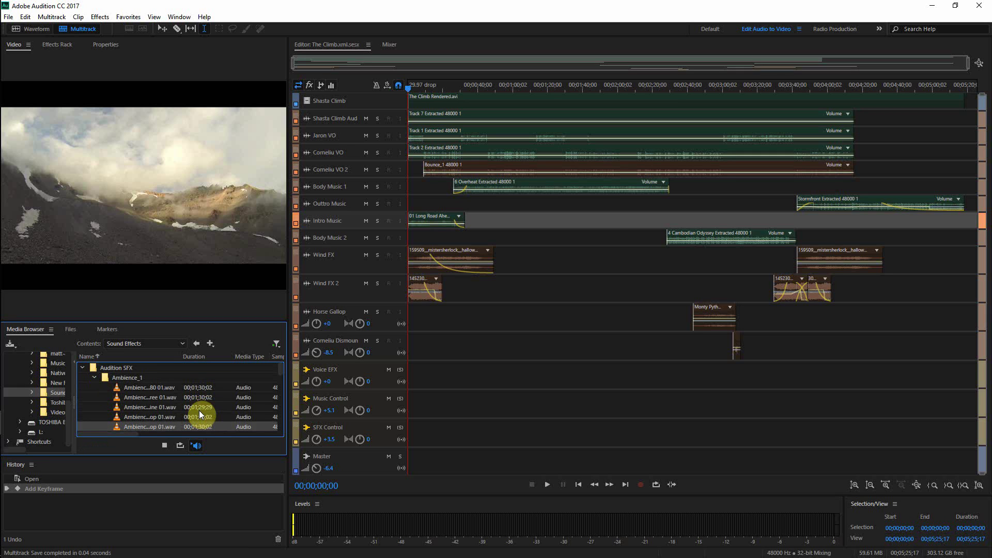
{"action": "key", "text": "Down"}
{"action": "key", "text": "Down"}
{"action": "key", "text": "Down"}
{"action": "key", "text": "Down"}
{"action": "key", "text": "Down"}
{"action": "key", "text": "Down"}
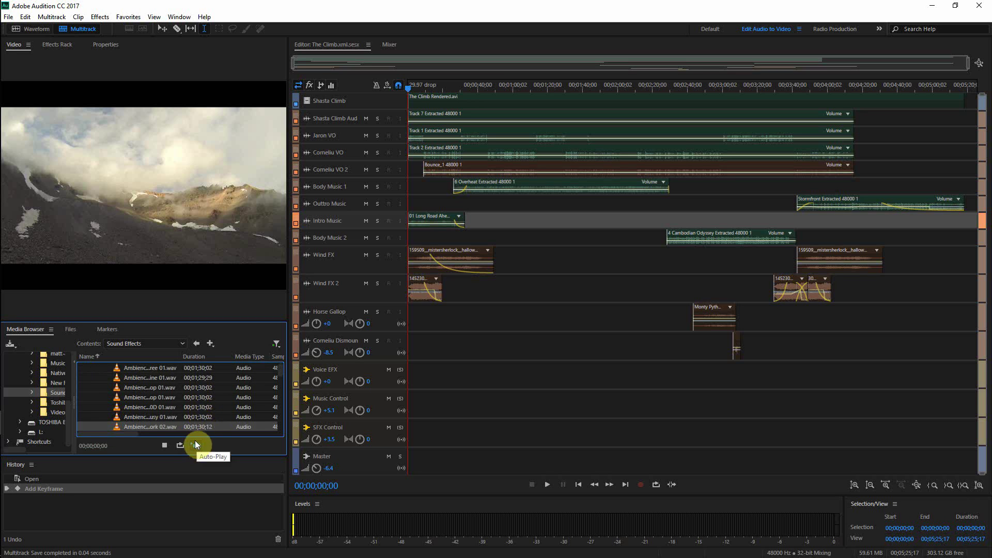
{"action": "key", "text": "Up"}
{"action": "key", "text": "Up"}
{"action": "key", "text": "Up"}
{"action": "key", "text": "Up"}
{"action": "key", "text": "Up"}
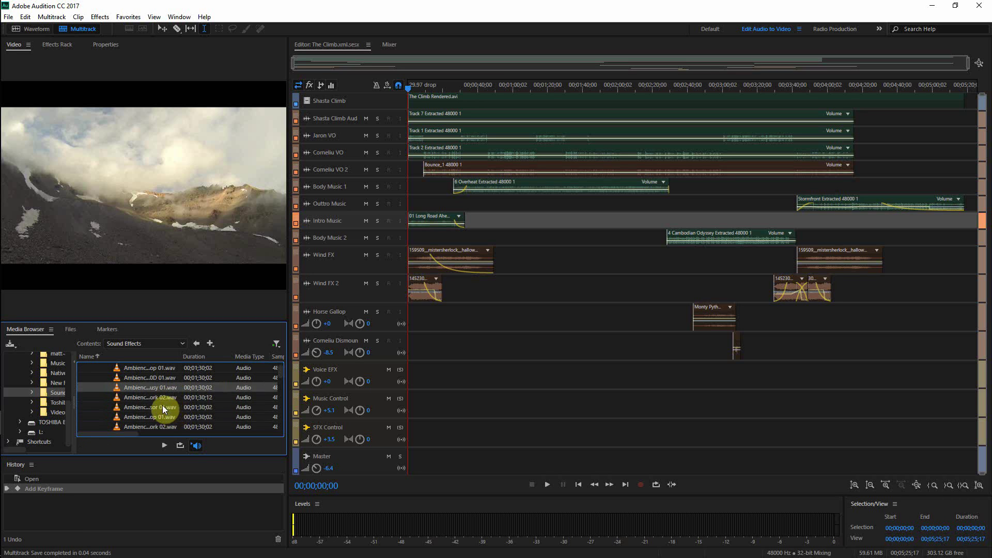
Reveal Ambience Auto Repair Shop 180D 01.wav in File Explorer and turn off Auto-Play in the Media Browser
{"action": "right_click", "coordinate": [131, 377]}
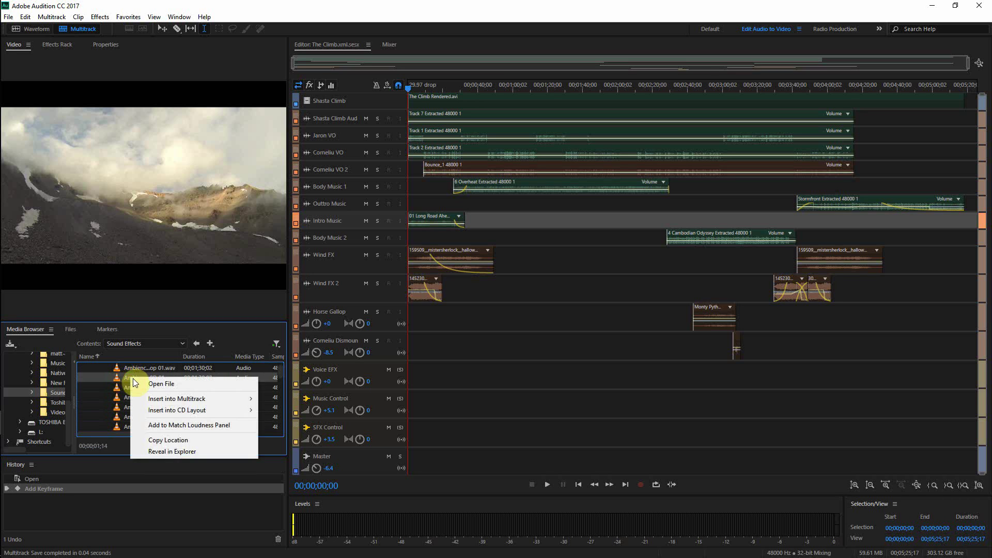
{"action": "left_click", "coordinate": [170, 451]}
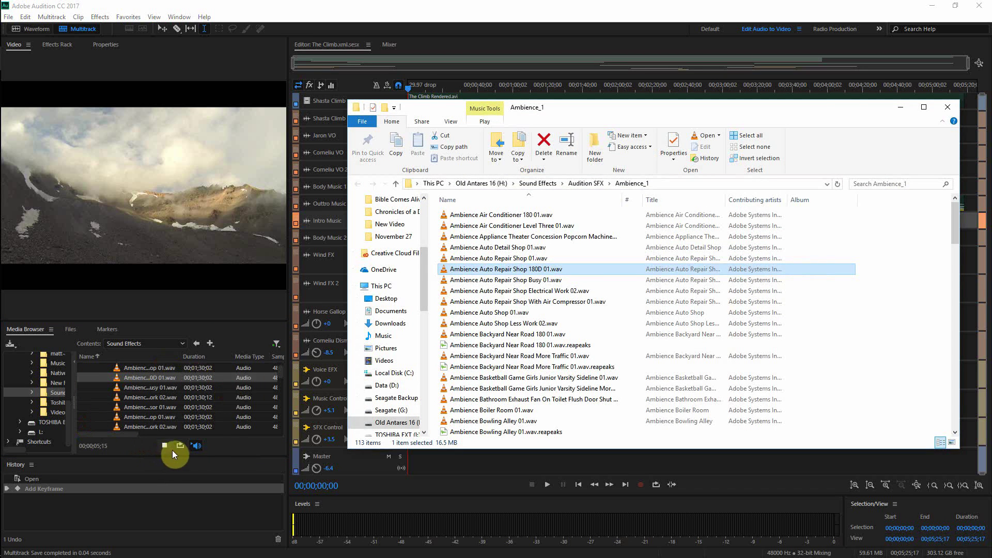
{"action": "left_click", "coordinate": [199, 442]}
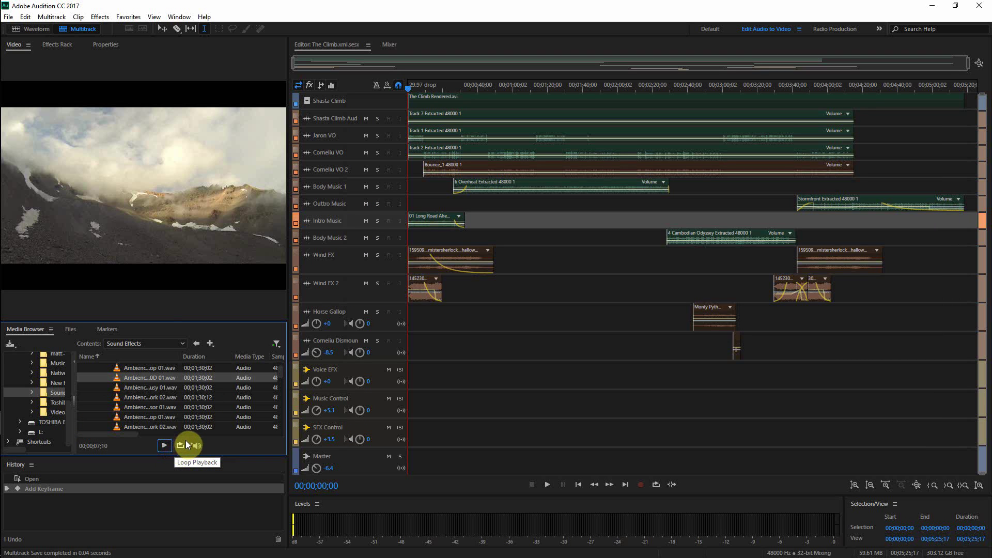
{"action": "key", "text": "alt+Tab"}
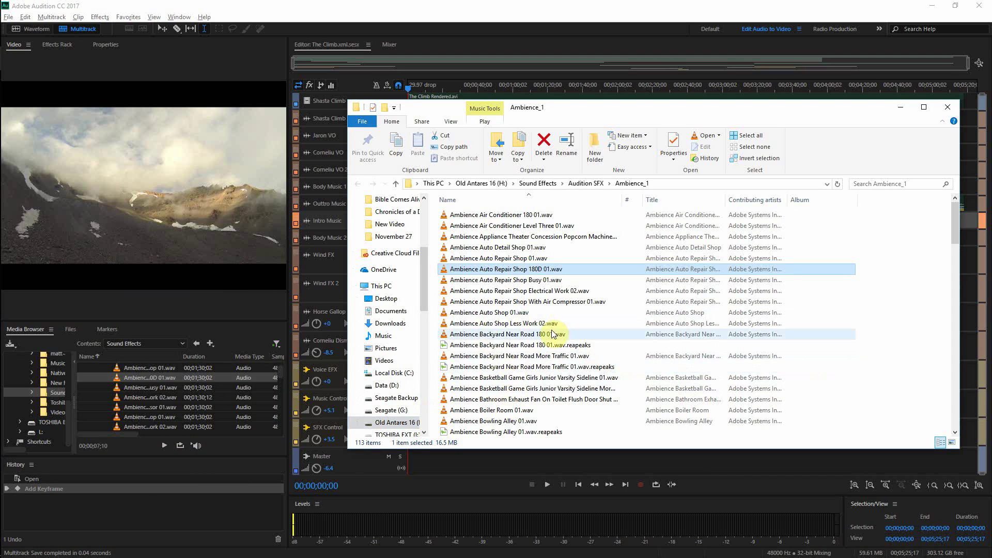
Look through Ambience_1 in File Explorer, then open Audition SFX's Ambience_2 folder and browse to the wilderness and wind clips
{"action": "scroll", "coordinate": [548, 326], "scroll_direction": "down", "scroll_amount": 12}
{"action": "scroll", "coordinate": [541, 311], "scroll_direction": "down", "scroll_amount": 10}
{"action": "left_click", "coordinate": [585, 184]}
{"action": "double_click", "coordinate": [476, 226]}
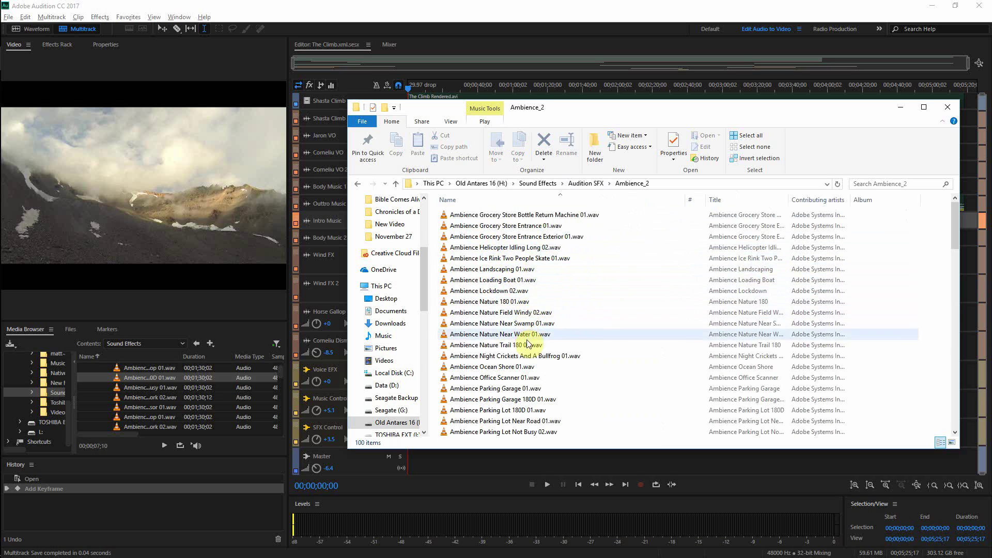
{"action": "scroll", "coordinate": [531, 339], "scroll_direction": "down", "scroll_amount": 9}
{"action": "scroll", "coordinate": [530, 352], "scroll_direction": "down", "scroll_amount": 13}
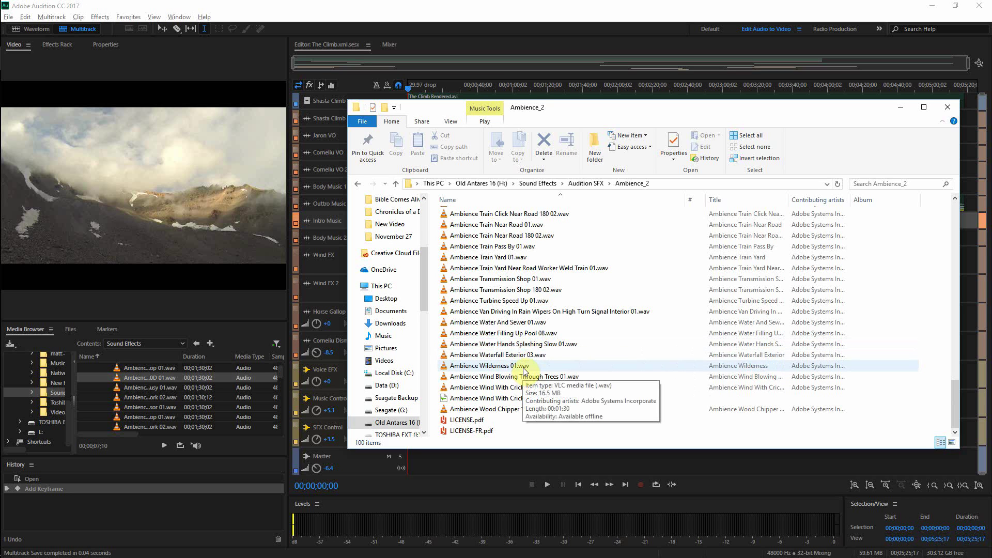
Preview Ambience Wilderness 01.wav in VLC media player, close the player, and move the File Explorer window aside to uncover the session tracks
{"action": "double_click", "coordinate": [523, 367]}
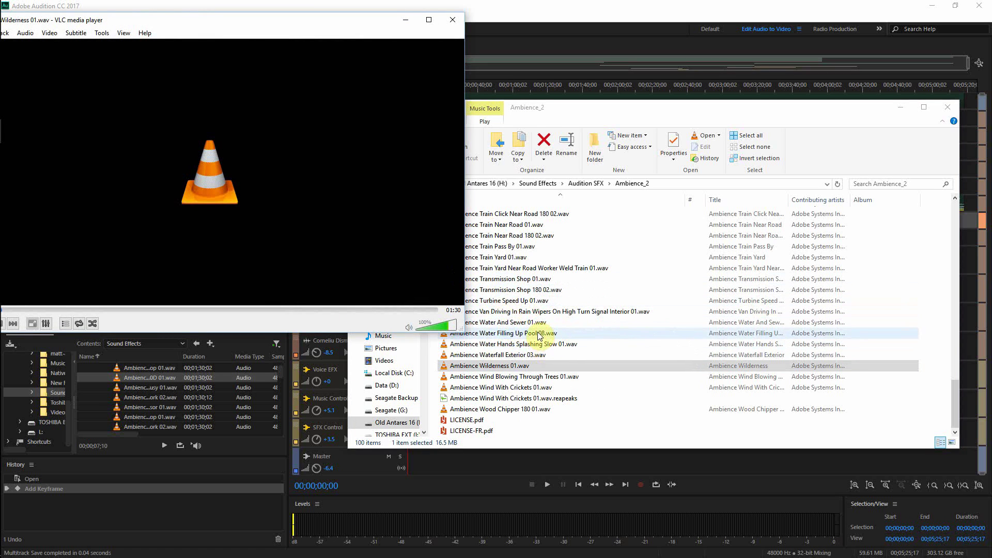
{"action": "left_click", "coordinate": [452, 21]}
{"action": "left_click_drag", "start_coordinate": [549, 105], "coordinate": [781, 160]}
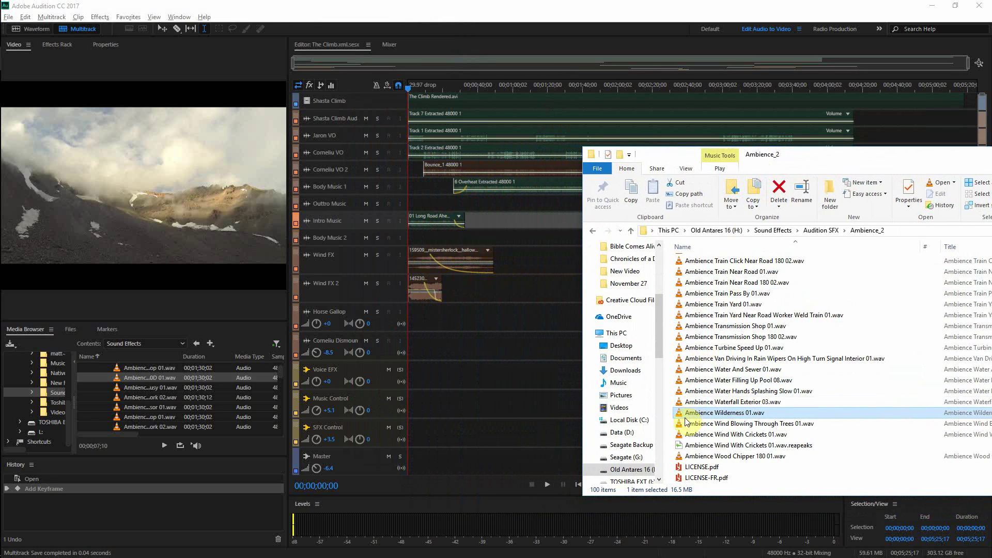
Add a stereo audio track to the session directly below the Wind FX 2 track
{"action": "left_click_drag", "start_coordinate": [685, 417], "coordinate": [103, 15]}
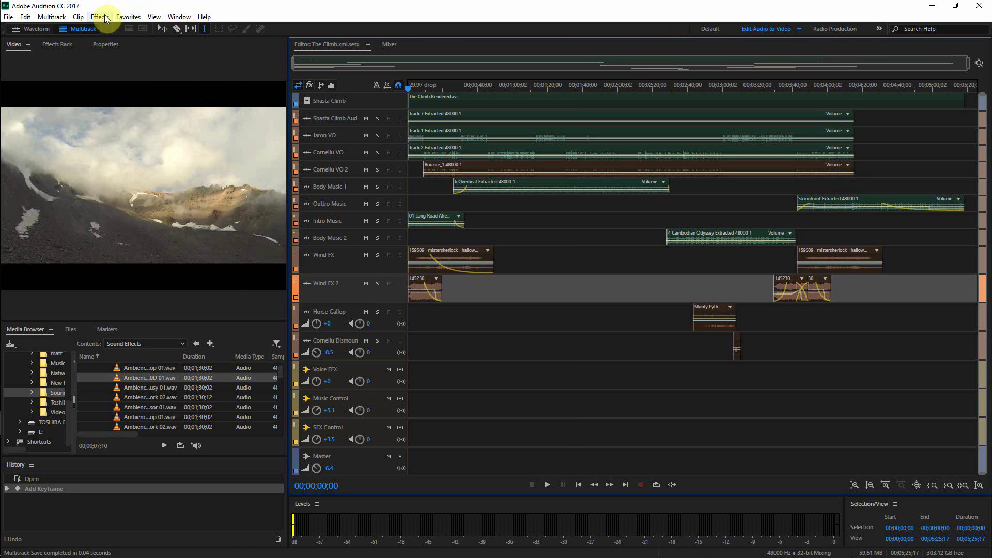
{"action": "left_click", "coordinate": [104, 16]}
{"action": "mouse_move", "coordinate": [66, 19]}
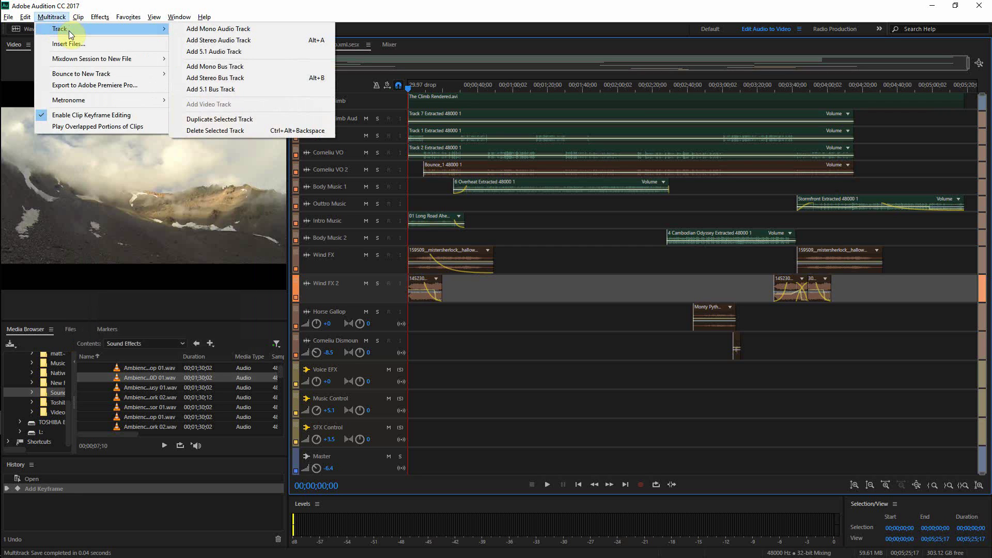
{"action": "left_click", "coordinate": [198, 41]}
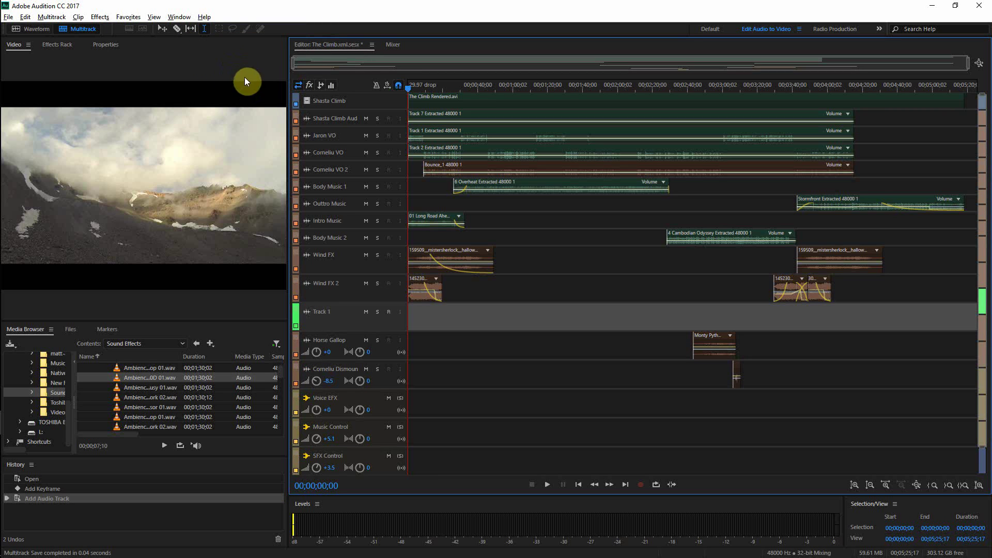
Place Ambience Wilderness 01.wav from File Explorer on Track 1 and move the File Explorer window down to uncover the clip
{"action": "key", "text": "alt+Tab"}
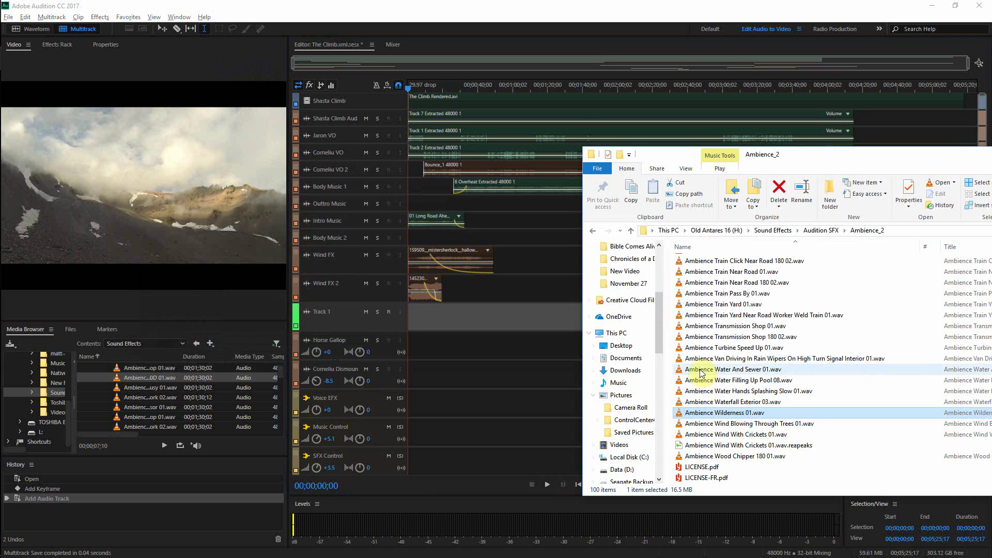
{"action": "left_click_drag", "start_coordinate": [735, 415], "coordinate": [465, 320]}
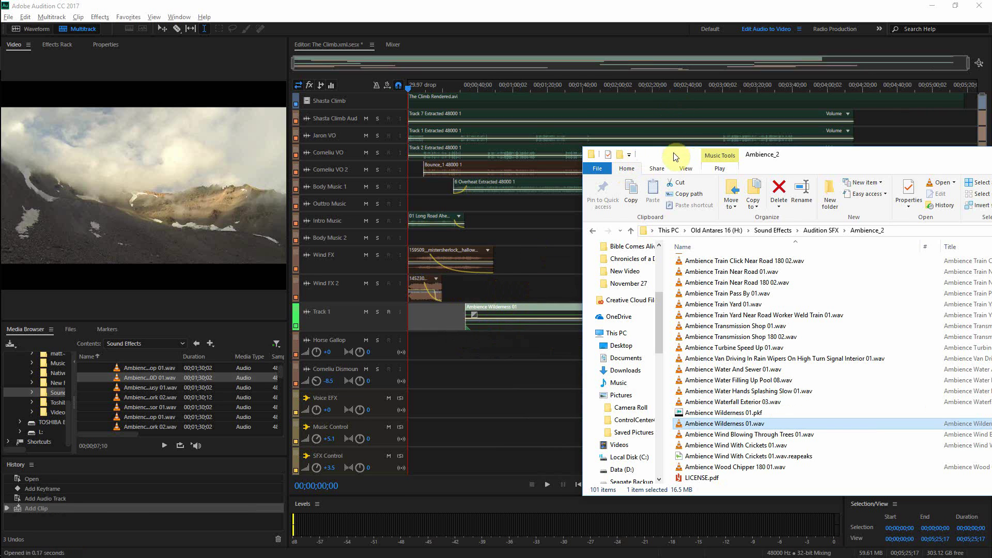
{"action": "left_click_drag", "start_coordinate": [806, 157], "coordinate": [803, 371]}
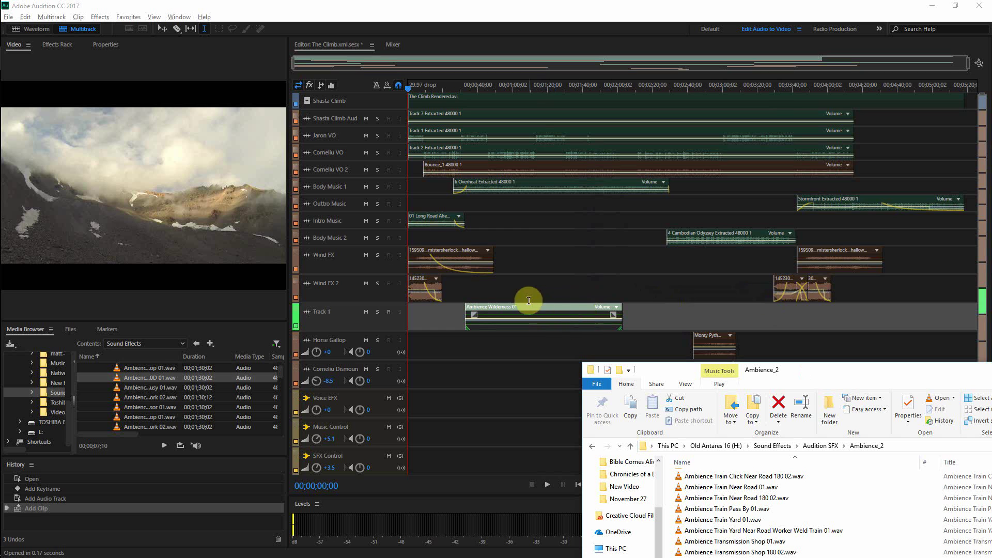
Slide the Ambience Wilderness 01 clip earlier so it starts at about 10 seconds, playing the session to check its placement
{"action": "left_click_drag", "start_coordinate": [534, 314], "coordinate": [506, 317]}
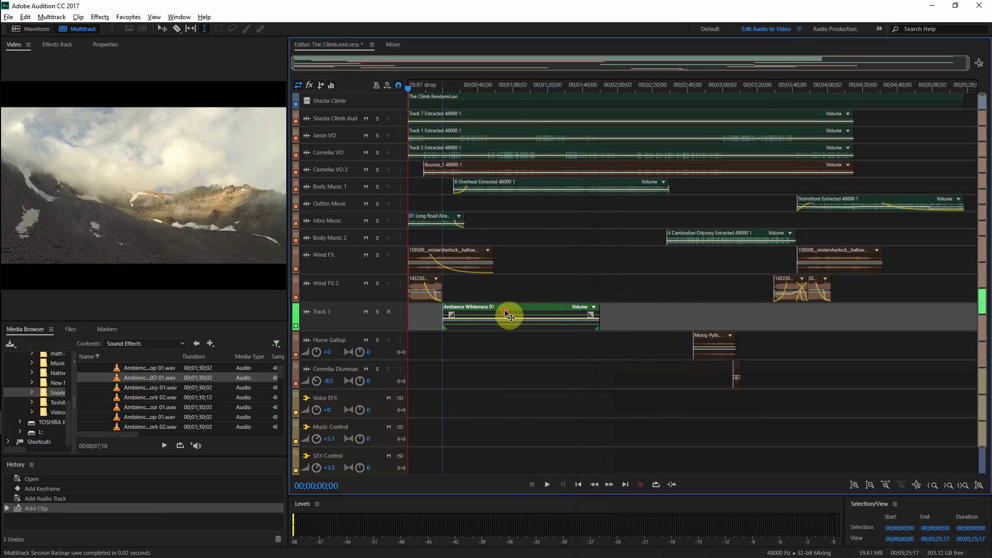
{"action": "left_click", "coordinate": [448, 341]}
{"action": "key", "text": "space"}
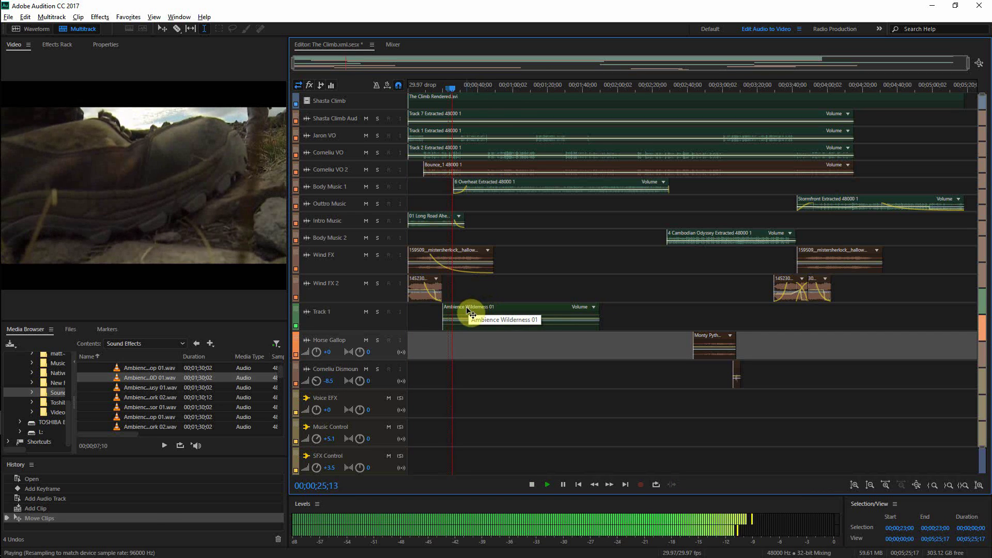
{"action": "key", "text": "space"}
{"action": "left_click_drag", "start_coordinate": [471, 310], "coordinate": [455, 315]}
{"action": "key", "text": "space"}
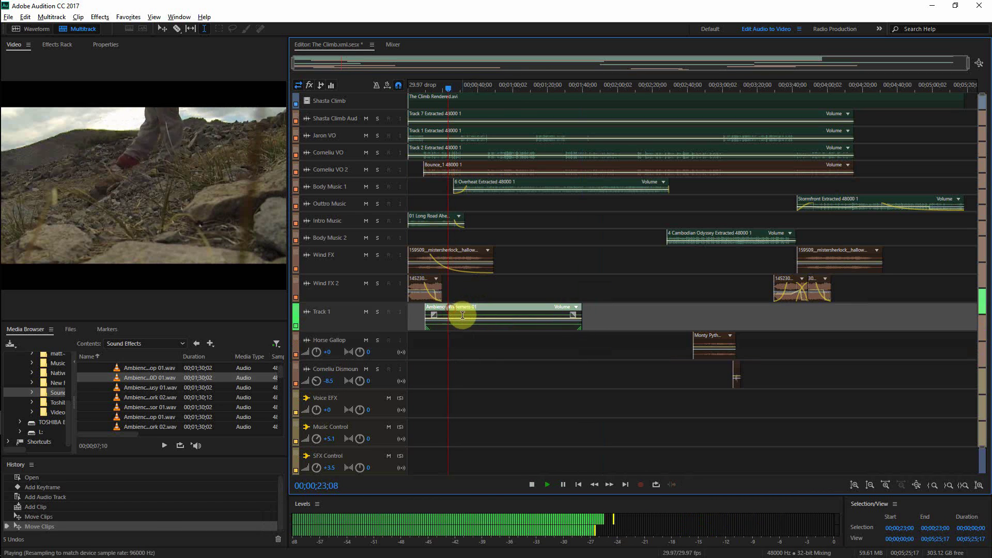
{"action": "scroll", "coordinate": [428, 312], "scroll_direction": "up", "scroll_amount": 4}
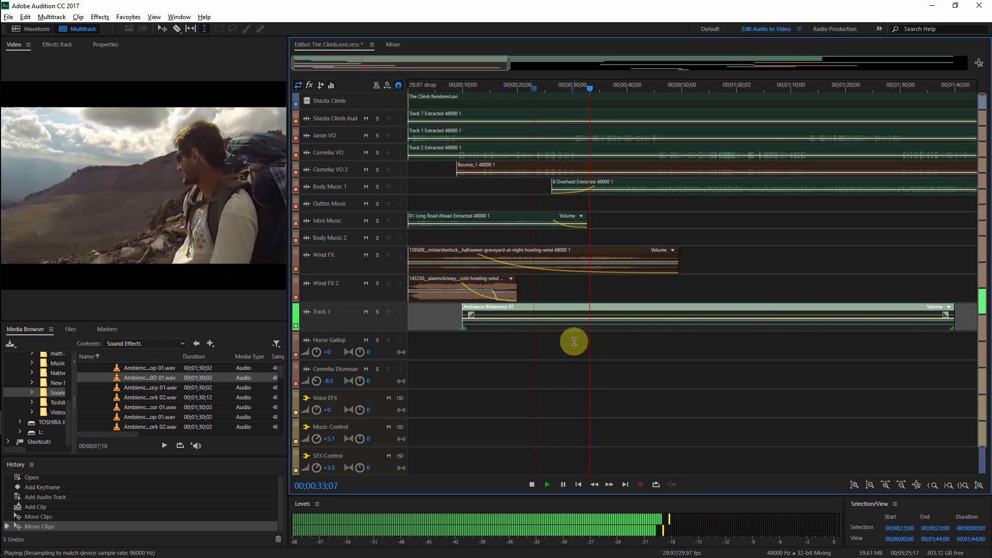
{"action": "key", "text": "space"}
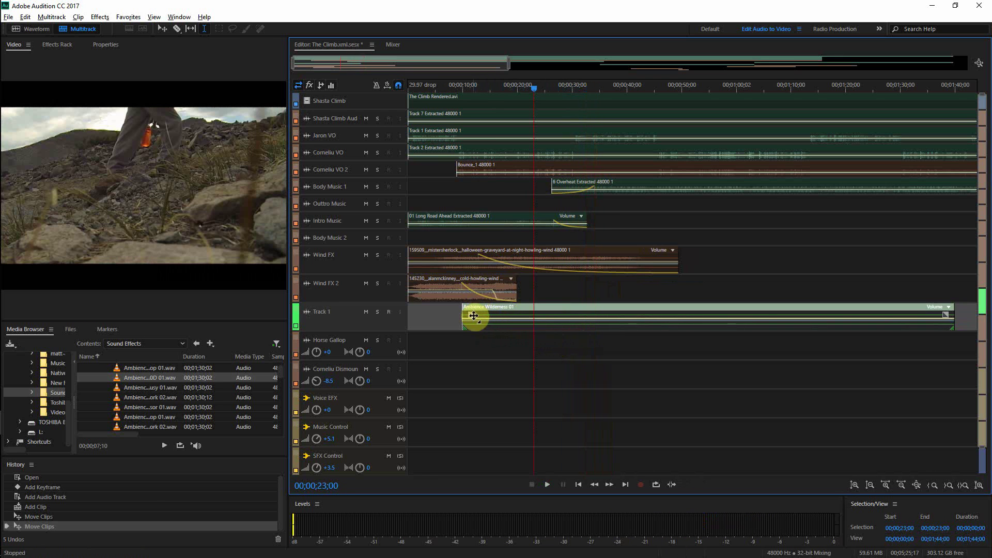
Add a curved fade-in about 8 seconds long to the Ambience Wilderness 01 clip and play it from about 00;00;11;01
{"action": "mouse_move", "coordinate": [473, 316]}
{"action": "left_mouse_down"}
{"action": "mouse_move", "coordinate": [504, 327]}
{"action": "mouse_move", "coordinate": [497, 345]}
{"action": "mouse_move", "coordinate": [515, 333]}
{"action": "left_mouse_up"}
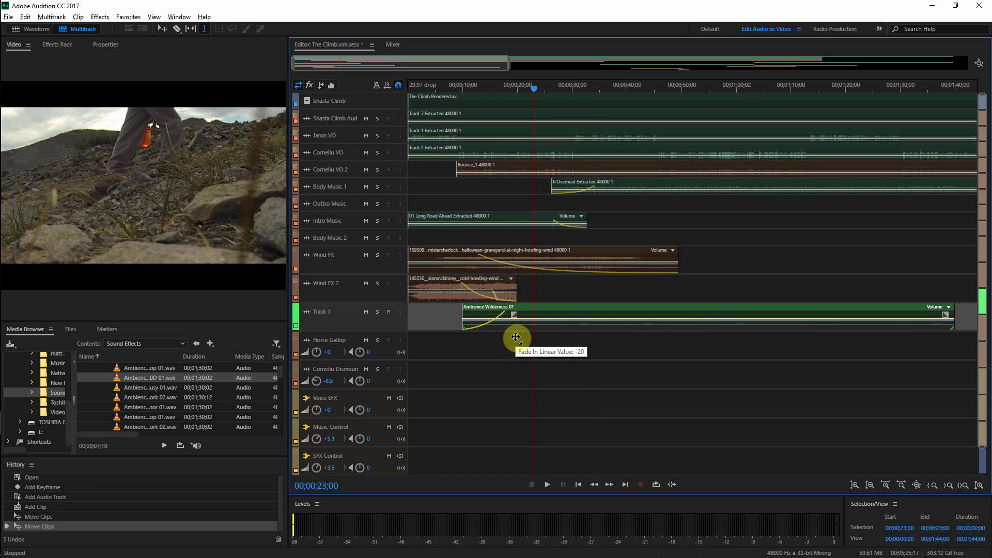
{"action": "left_click_drag", "start_coordinate": [516, 337], "coordinate": [513, 332]}
{"action": "left_click", "coordinate": [467, 344]}
{"action": "key", "text": "space"}
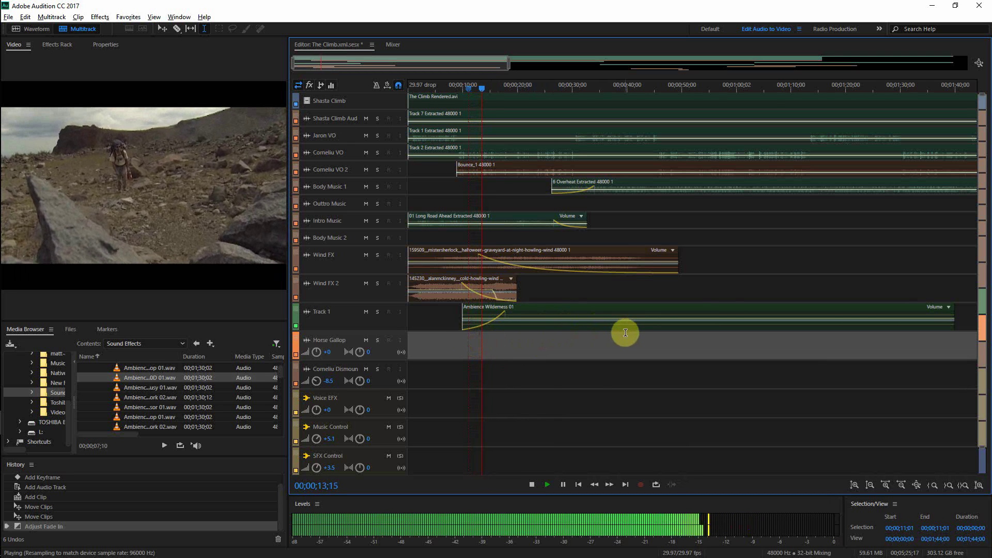
Change Track 1's color to blue, trying out purple and other hues first, and stop playback
{"action": "left_click", "coordinate": [296, 322]}
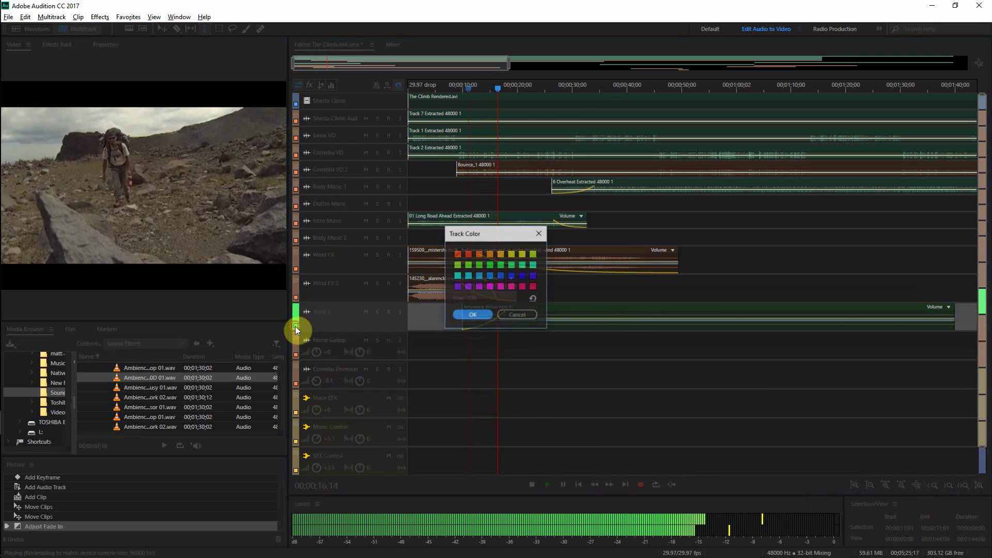
{"action": "left_click", "coordinate": [460, 287]}
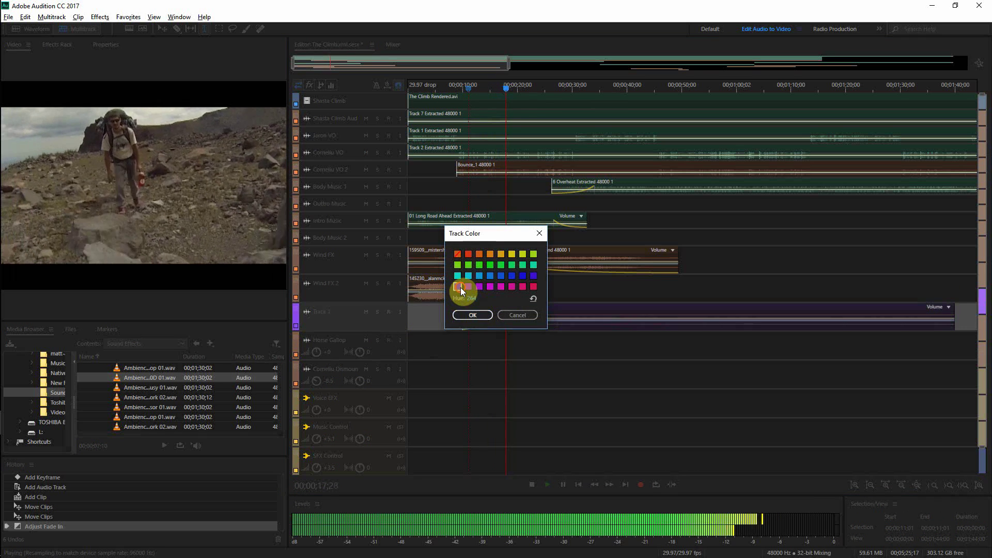
{"action": "left_click", "coordinate": [524, 276]}
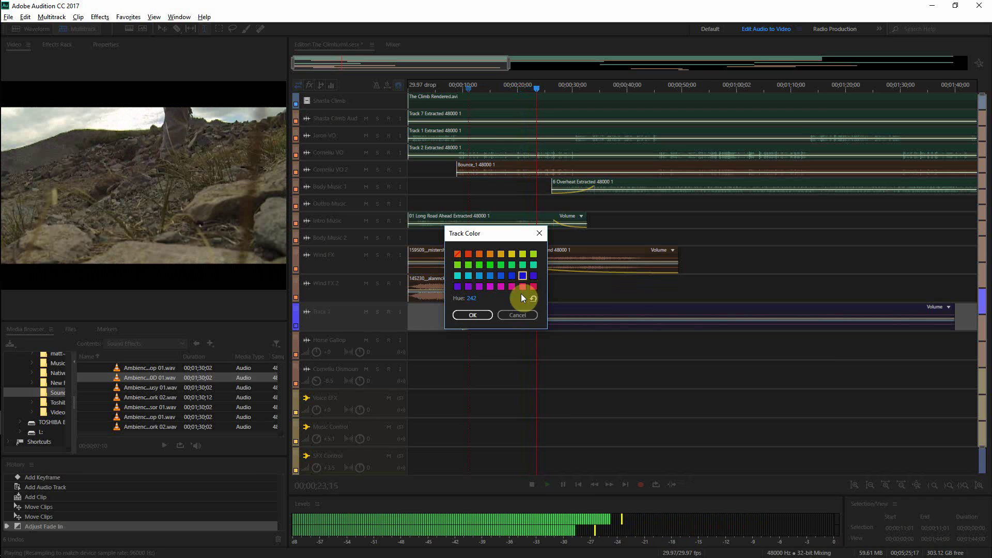
{"action": "left_click_drag", "start_coordinate": [476, 299], "coordinate": [433, 302]}
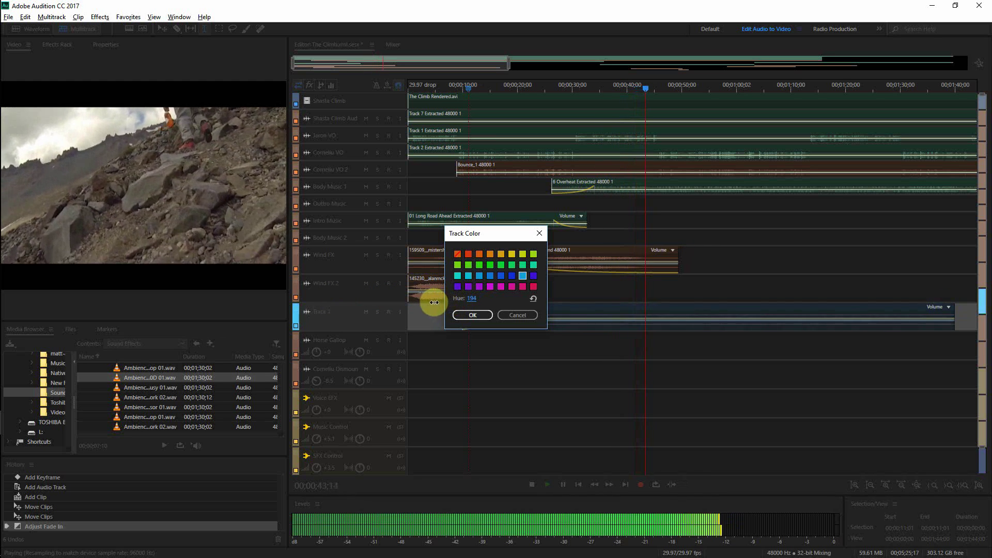
{"action": "left_click", "coordinate": [473, 315]}
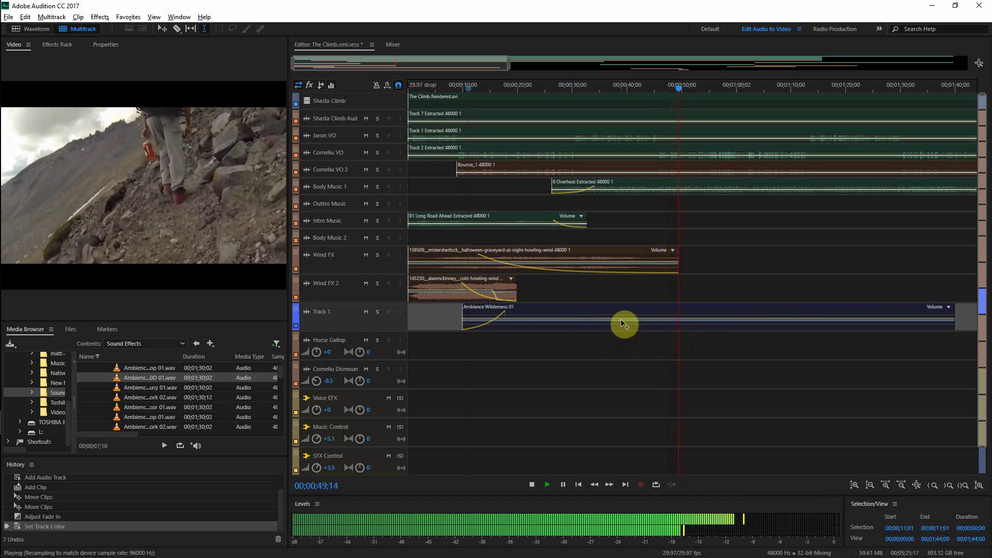
{"action": "key", "text": "space"}
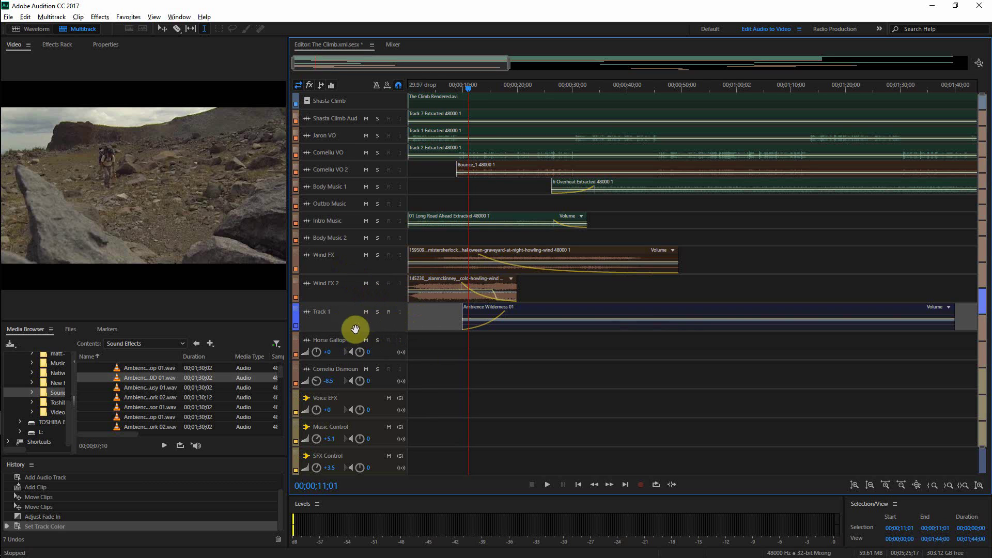
Play the session from about 00;00;27;10 and check Track 1's level in the Mixer
{"action": "left_click", "coordinate": [557, 341]}
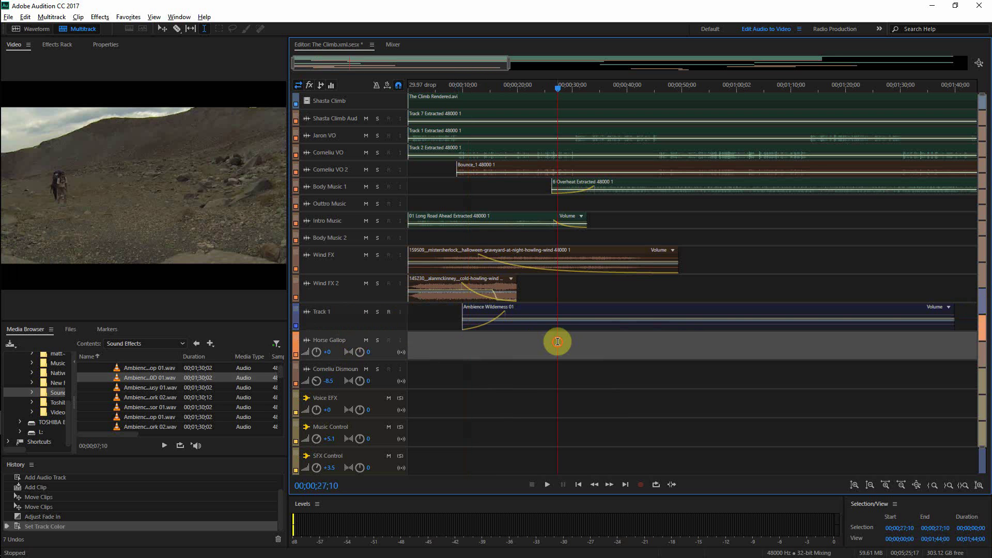
{"action": "key", "text": "space"}
{"action": "left_click", "coordinate": [393, 44]}
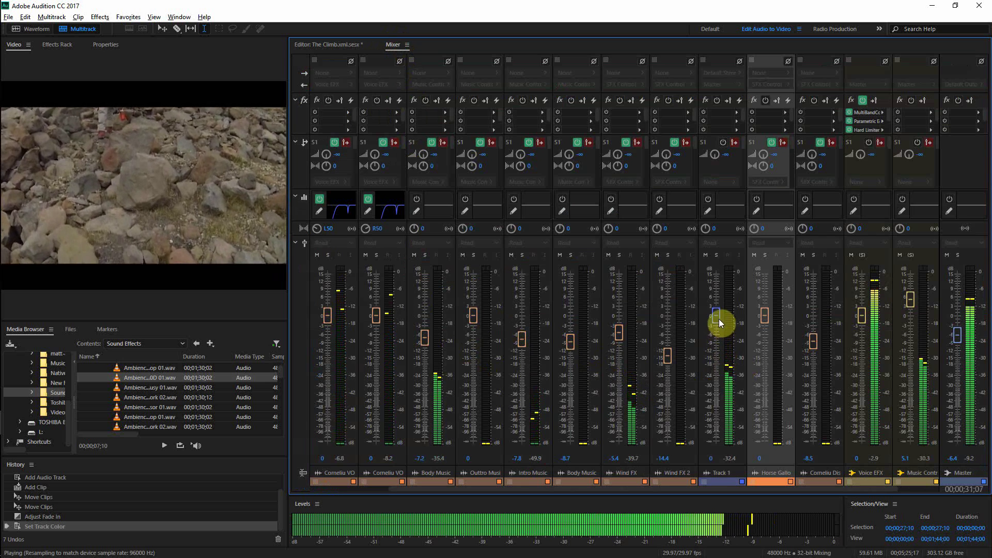
{"action": "key", "text": "space"}
Rename Track 1 as Bird Ambience in the Mixer and return to the multitrack editor
{"action": "left_click", "coordinate": [721, 472]}
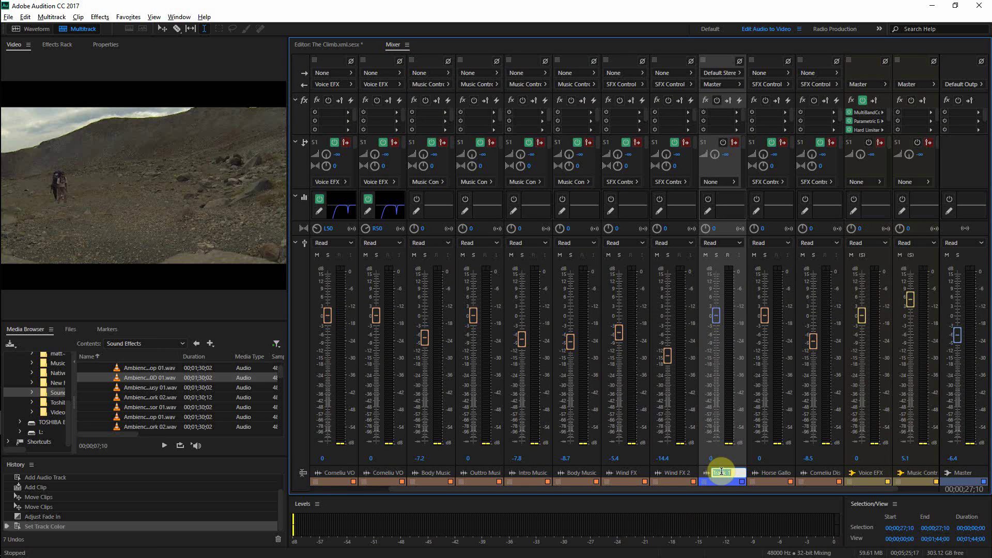
{"action": "type", "text": "Bird"}
{"action": "left_click", "coordinate": [721, 471]}
{"action": "type", "text": "Fx"}
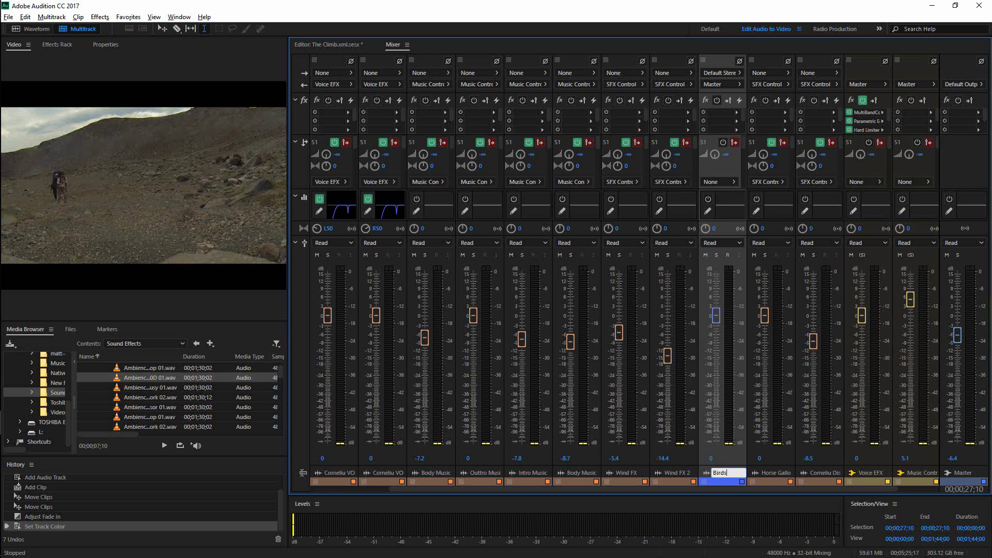
{"action": "left_click", "coordinate": [721, 471]}
{"action": "type", "text": "Ambience"}
{"action": "key", "text": "Return"}
{"action": "left_click", "coordinate": [327, 49]}
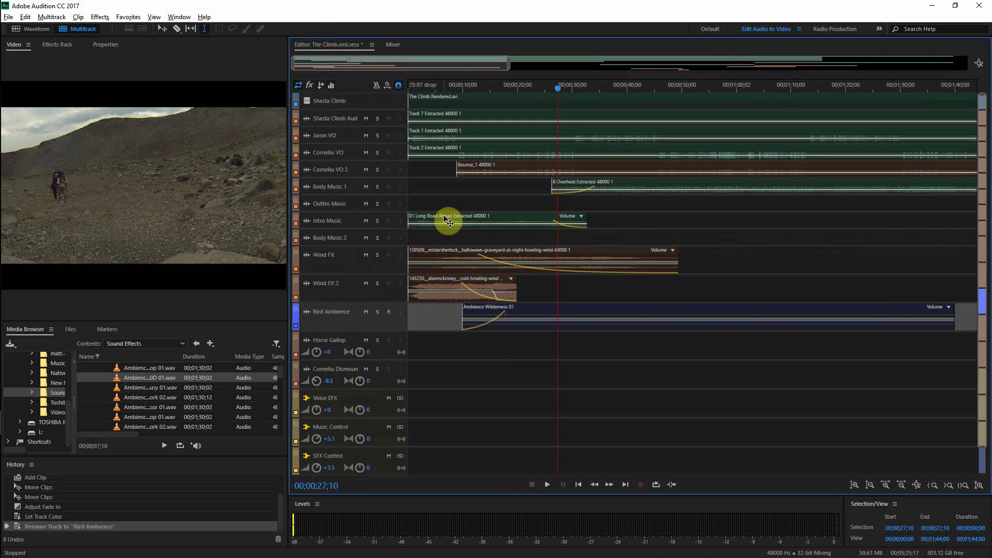
Rename the Bird Ambience track as Ambience Wilderness in the Mixer
{"action": "left_click", "coordinate": [389, 46]}
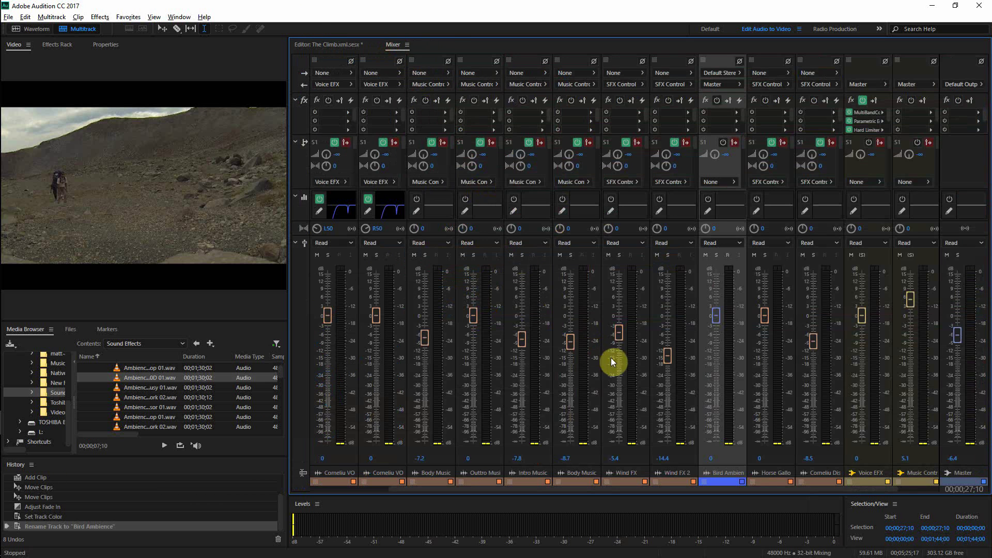
{"action": "left_click", "coordinate": [733, 472]}
{"action": "type", "text": "Am"}
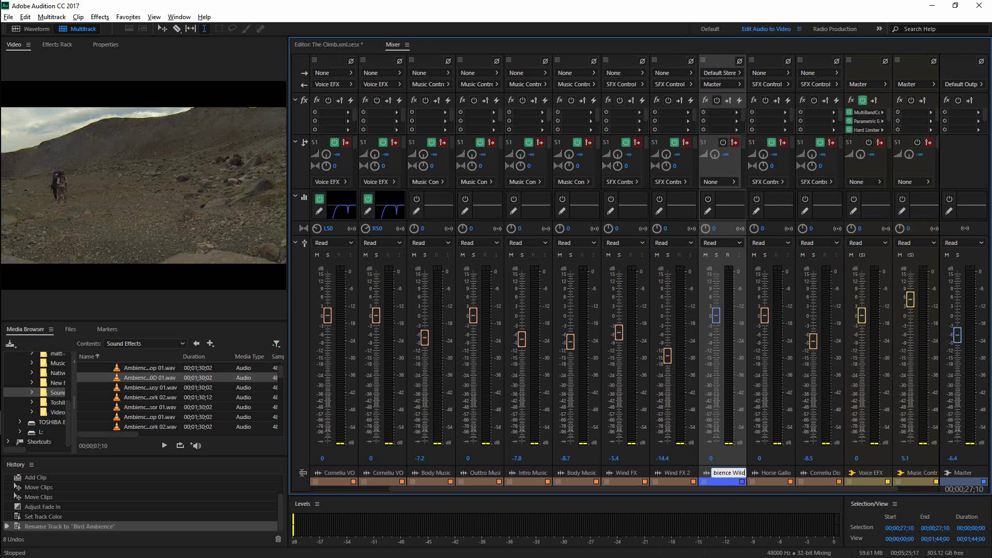
{"action": "key", "text": "Return"}
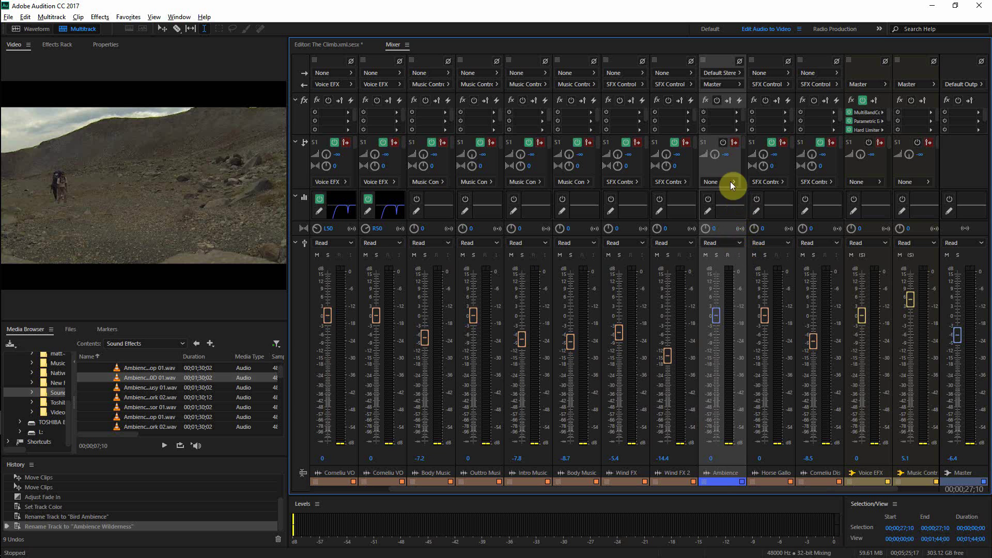
Play the session briefly from about 00;00;24;04 in the multitrack editor and select the Ambience Wilderness track
{"action": "left_click", "coordinate": [351, 45]}
{"action": "left_click", "coordinate": [540, 346]}
{"action": "key", "text": "space"}
{"action": "left_click", "coordinate": [336, 317]}
{"action": "key", "text": "space"}
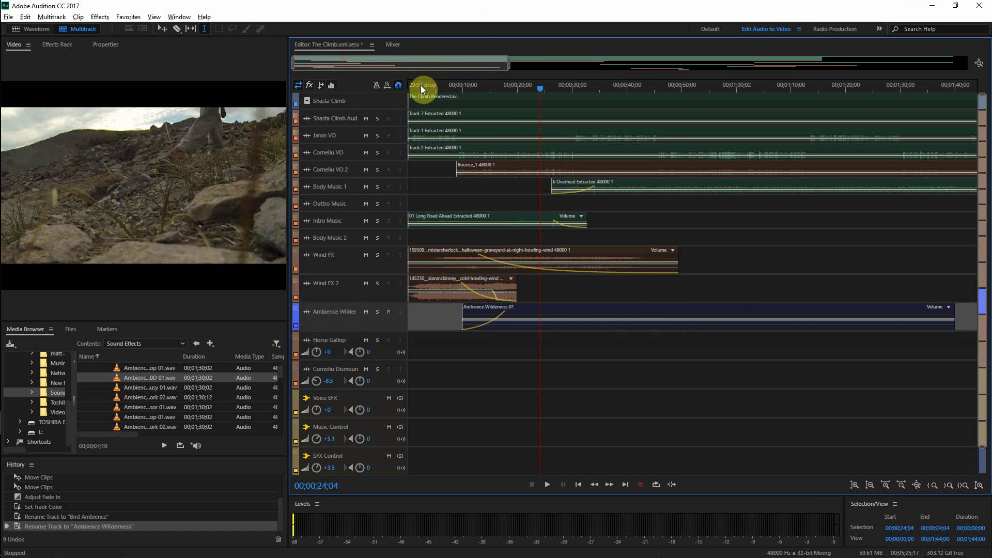
Assign the Ambience Wilderness track's first send to the SFX Control bus in the Mixer
{"action": "left_click", "coordinate": [391, 43]}
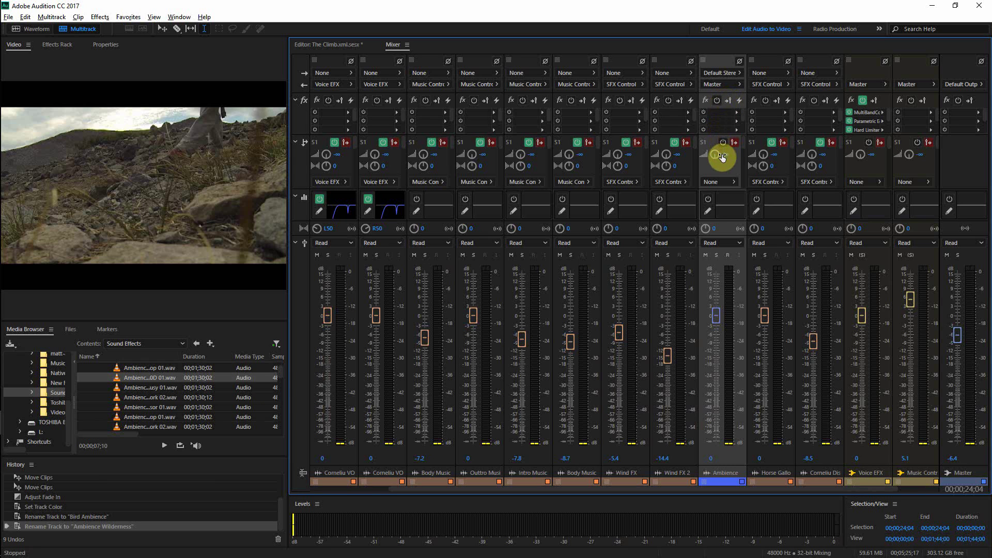
{"action": "left_click", "coordinate": [735, 182]}
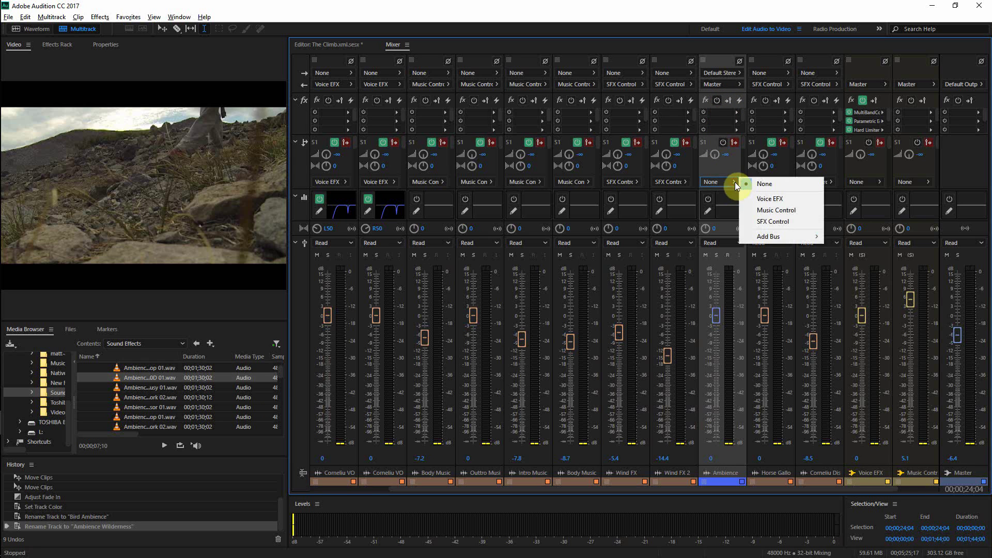
{"action": "left_click", "coordinate": [771, 222]}
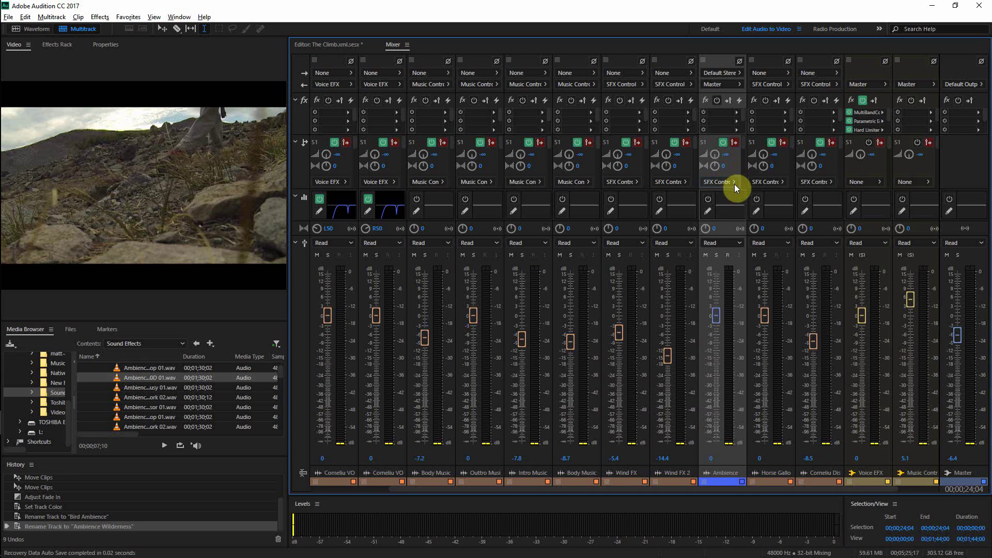
Route the Ambience Wilderness track's output to the SFX Control bus in the Mixer
{"action": "left_click", "coordinate": [737, 85]}
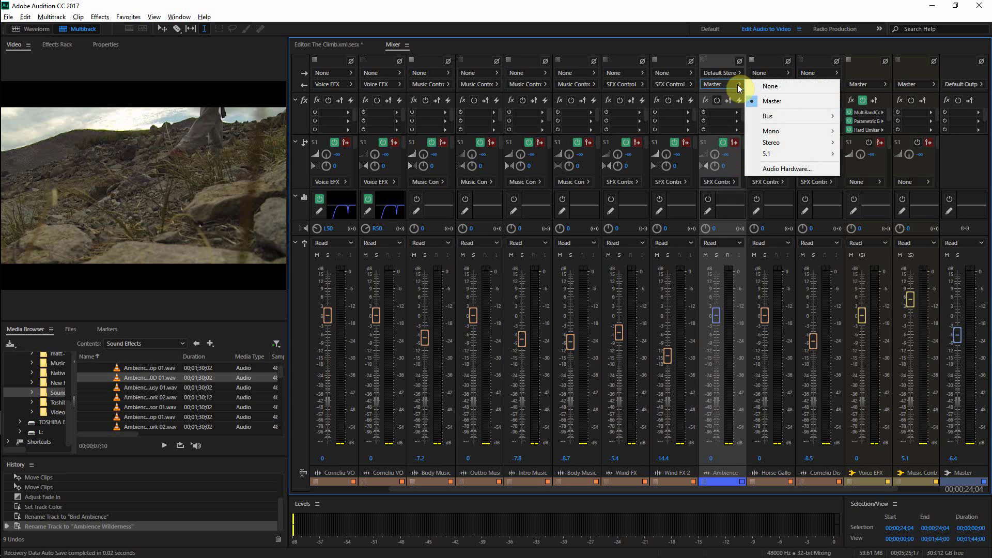
{"action": "left_click", "coordinate": [730, 178]}
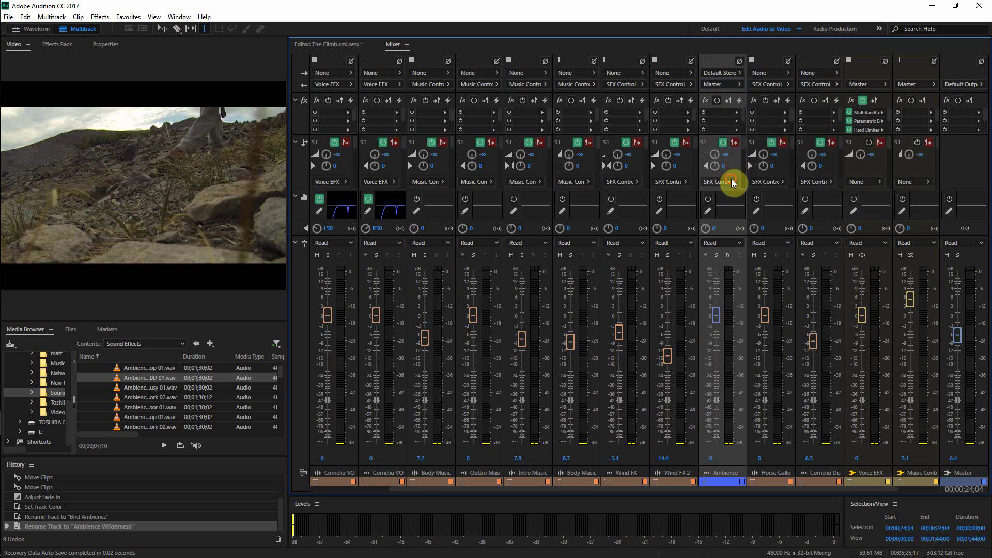
{"action": "left_click", "coordinate": [731, 178]}
{"action": "left_click", "coordinate": [737, 166]}
{"action": "left_click", "coordinate": [737, 85]}
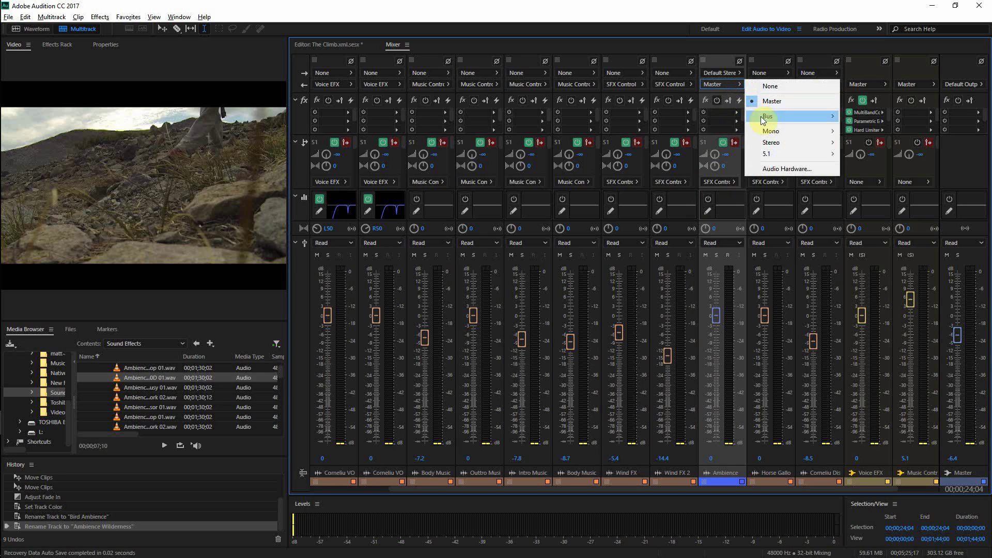
{"action": "mouse_move", "coordinate": [787, 129]}
{"action": "mouse_move", "coordinate": [812, 141]}
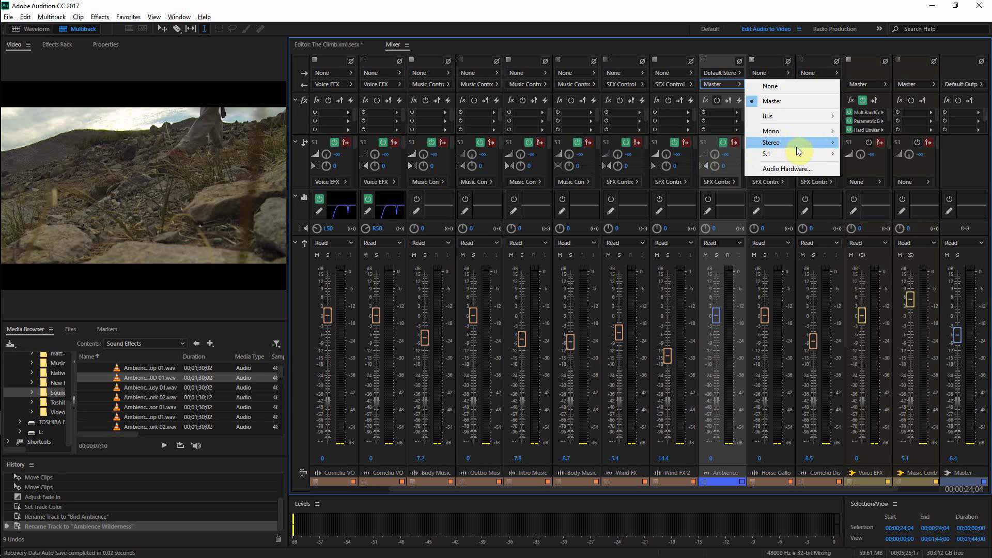
{"action": "mouse_move", "coordinate": [826, 116]}
{"action": "left_click", "coordinate": [871, 138]}
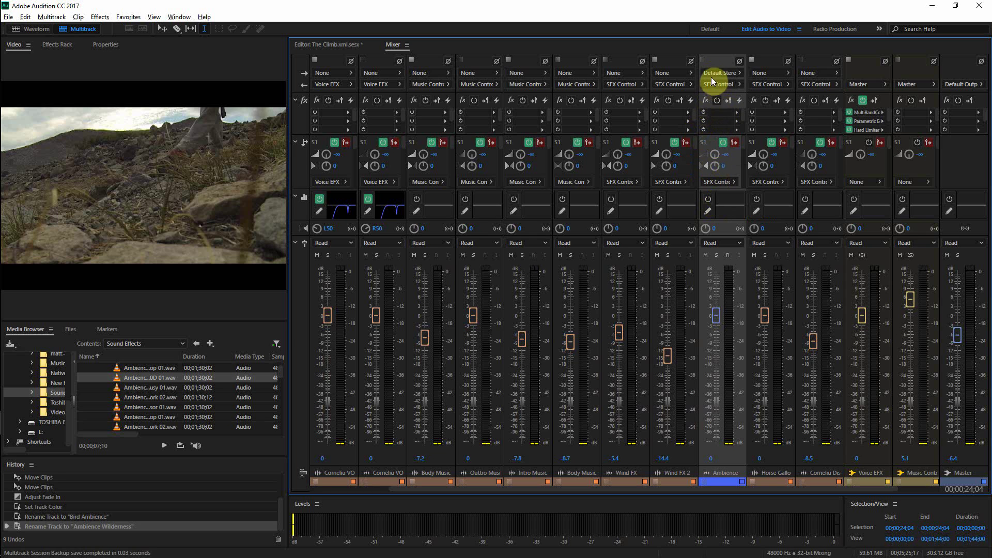
Play the session from 00;00;24;04 in the multitrack editor and check the track levels in the Mixer
{"action": "left_click", "coordinate": [342, 46]}
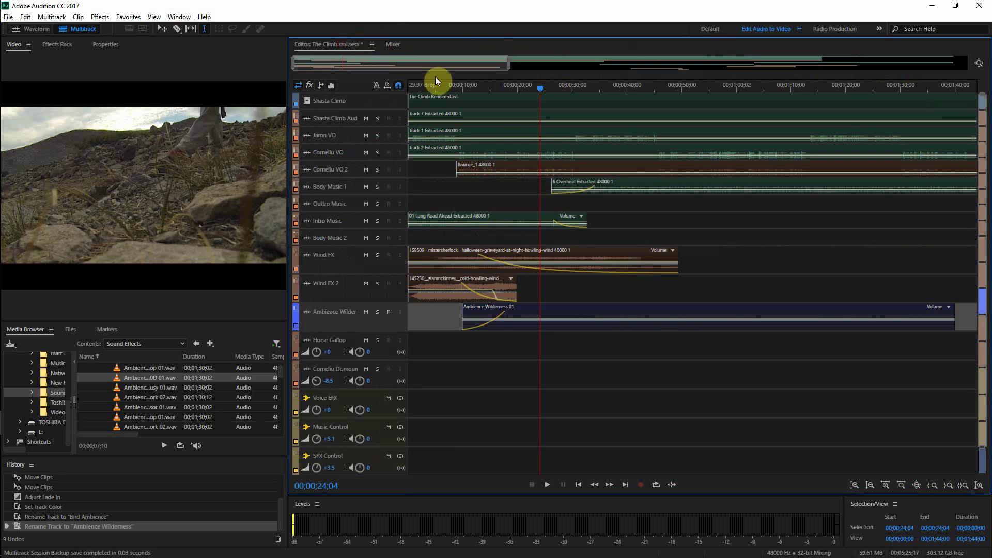
{"action": "left_click", "coordinate": [538, 313]}
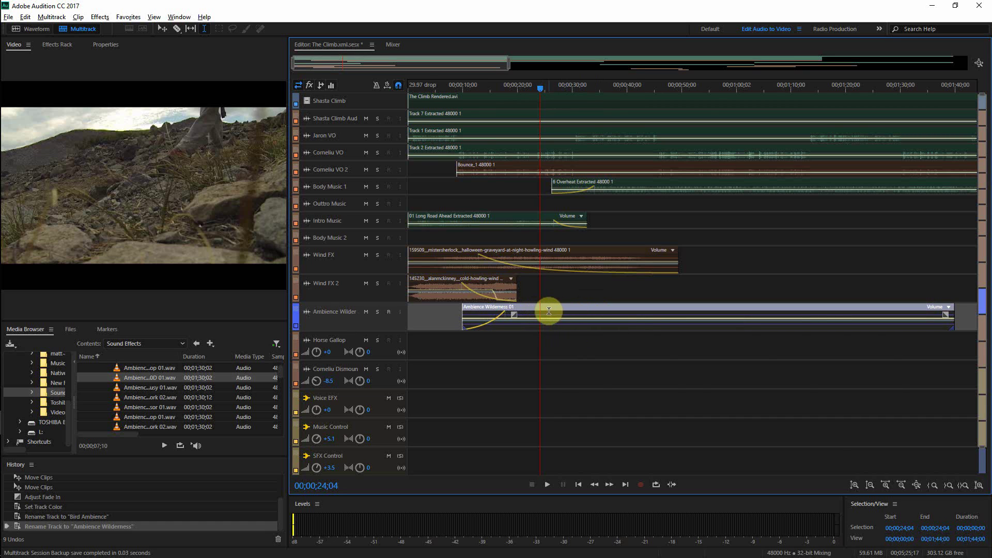
{"action": "key", "text": "space"}
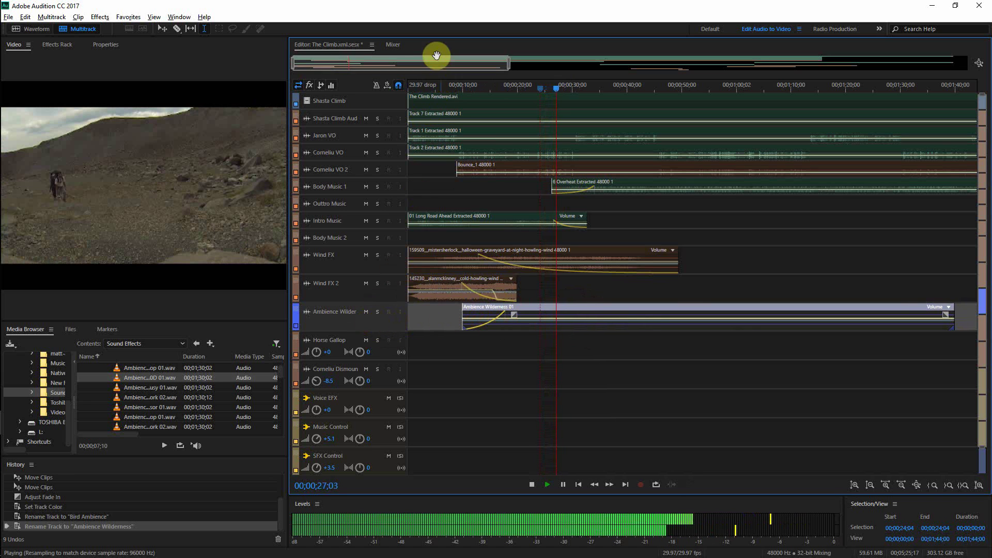
{"action": "left_click", "coordinate": [394, 47]}
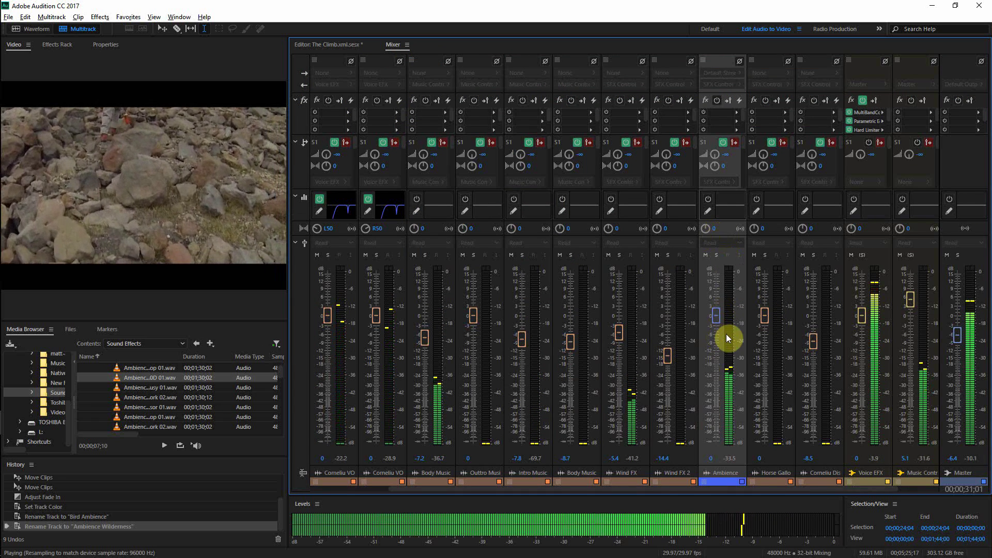
Try the Ambience Wilderness fader at about +10.9 dB during playback, return it to 0 and stop playback
{"action": "left_click_drag", "start_coordinate": [718, 324], "coordinate": [716, 288]}
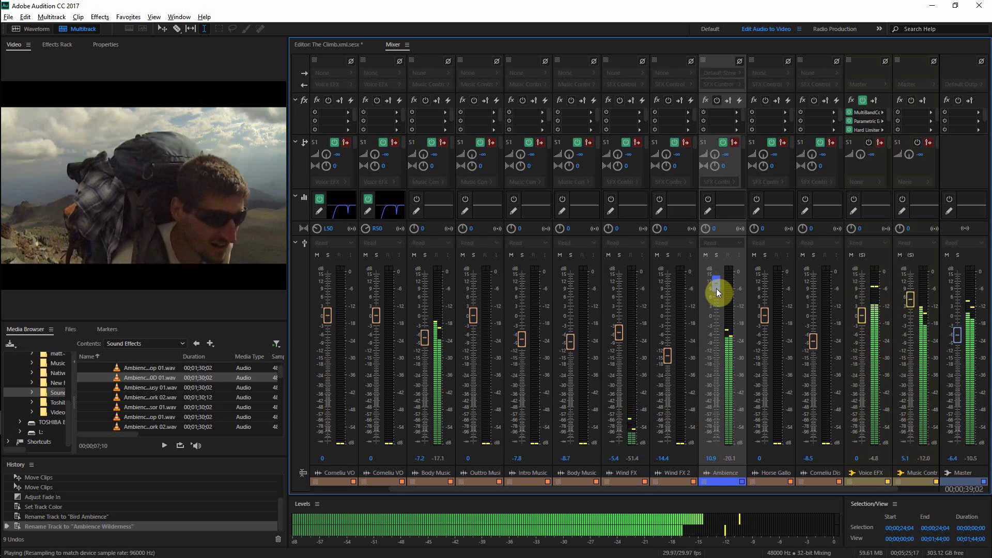
{"action": "left_click_drag", "start_coordinate": [716, 288], "coordinate": [716, 316]}
{"action": "key", "text": "space"}
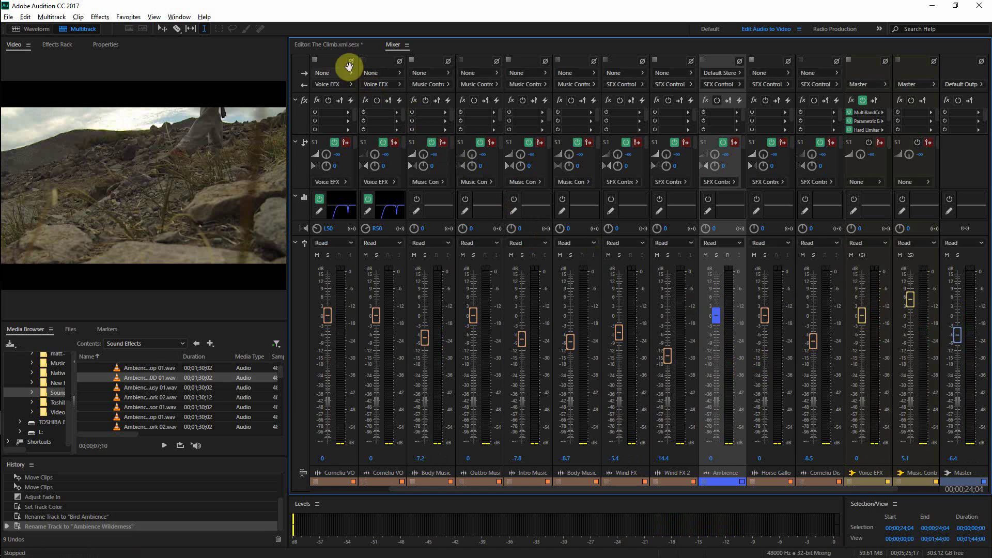
Try several swatches for the Ambience Wilderness track color in the multitrack editor and apply a different shade of blue
{"action": "left_click", "coordinate": [334, 44]}
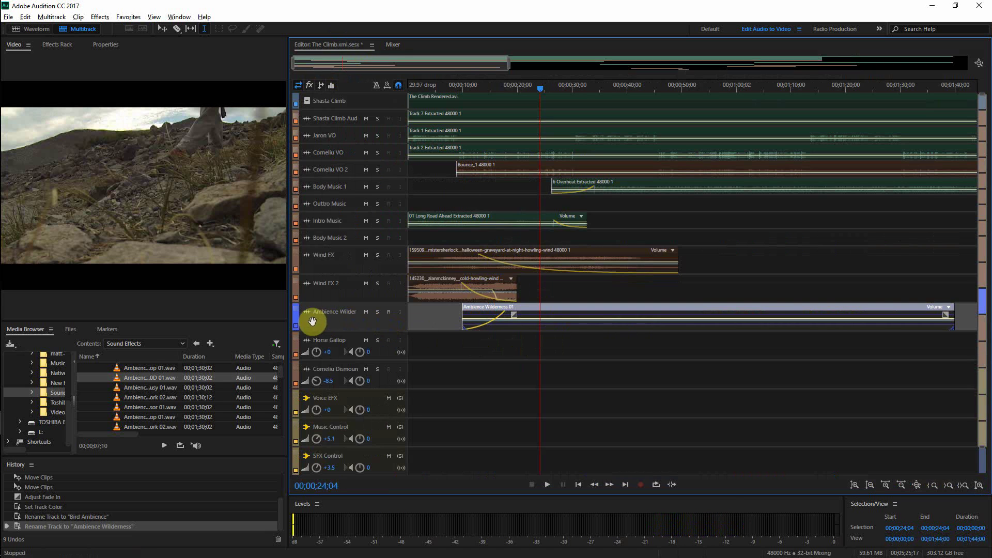
{"action": "left_click", "coordinate": [296, 326]}
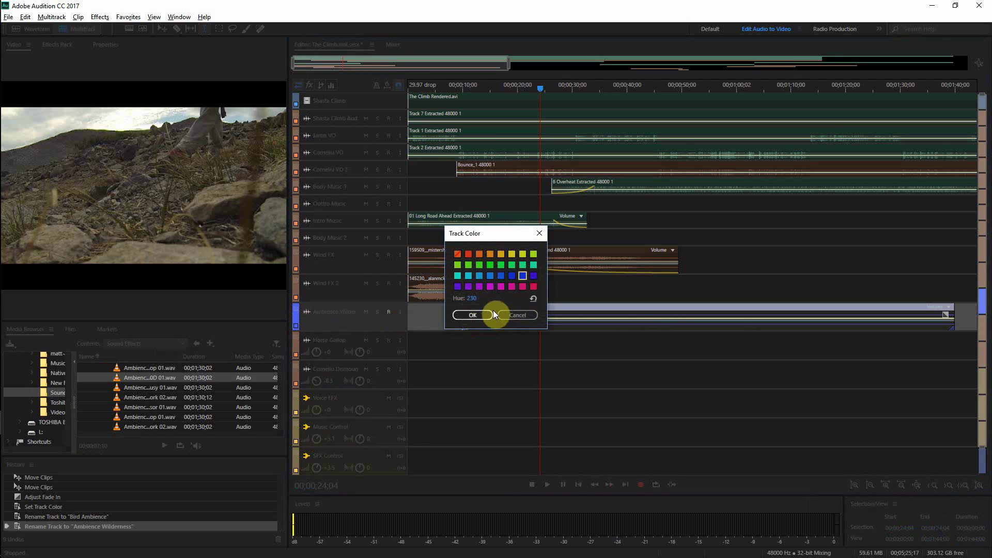
{"action": "left_click", "coordinate": [468, 254]}
{"action": "left_click", "coordinate": [501, 276]}
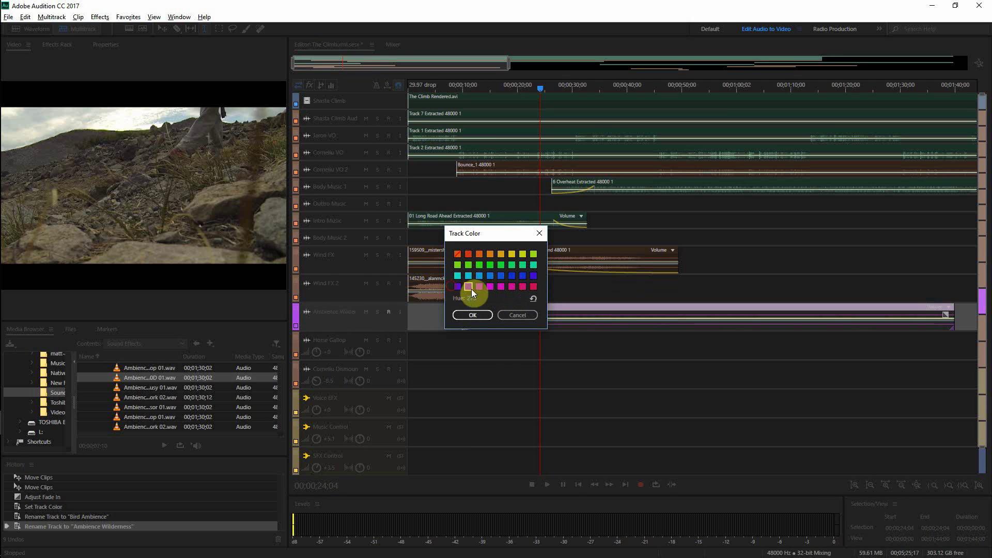
{"action": "left_click", "coordinate": [521, 275]}
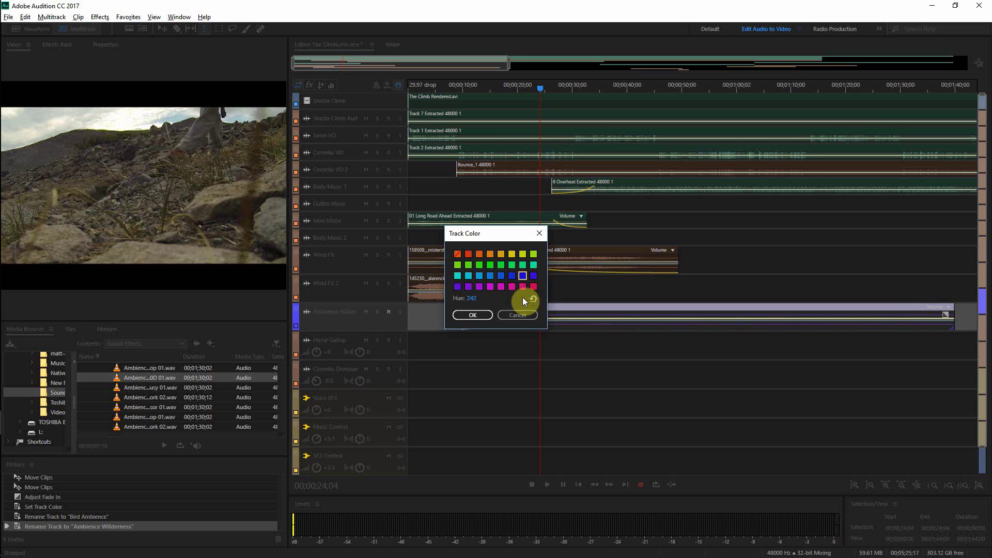
{"action": "left_click", "coordinate": [469, 316]}
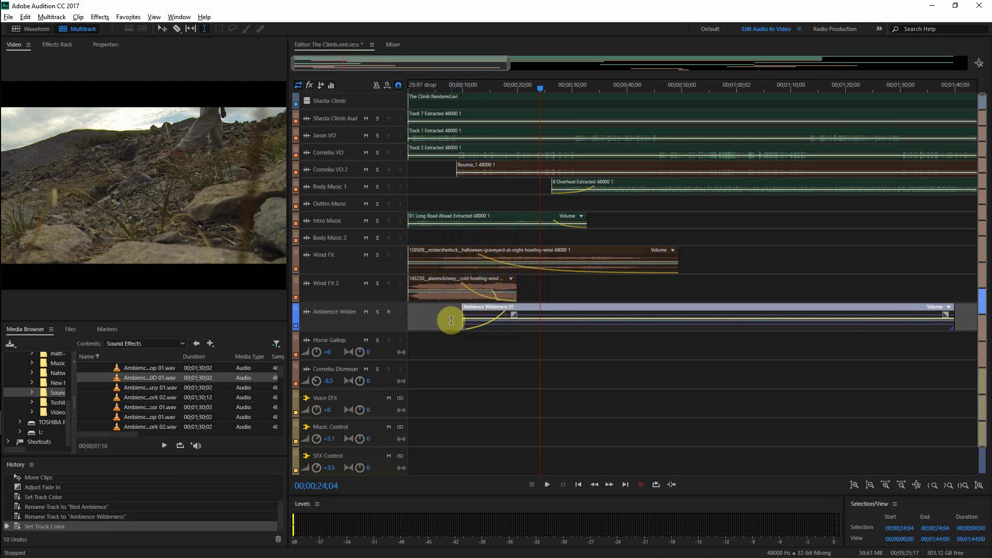
Save the session without copying the external media files to the session folder
{"action": "key", "text": "ctrl+s"}
{"action": "key", "text": "alt+Tab"}
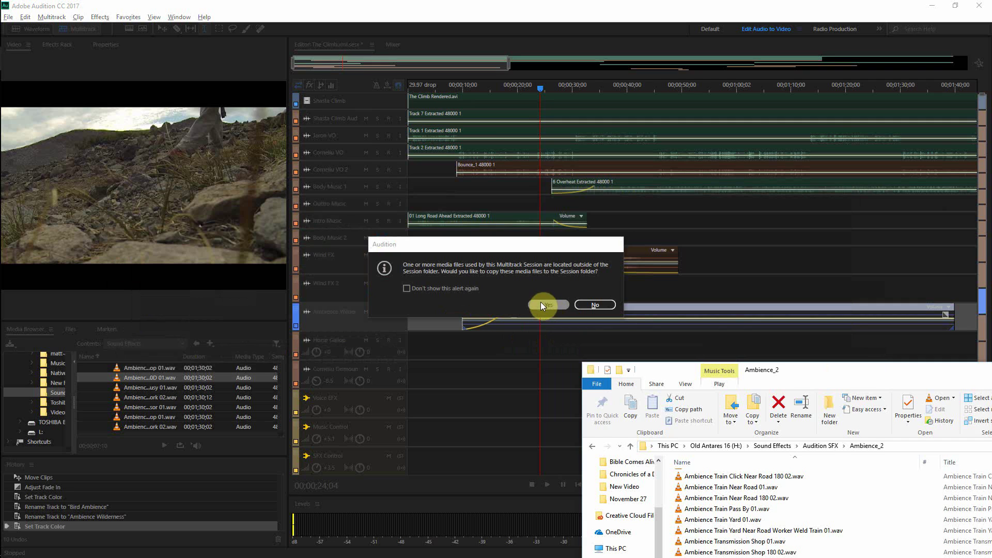
{"action": "left_click", "coordinate": [594, 305]}
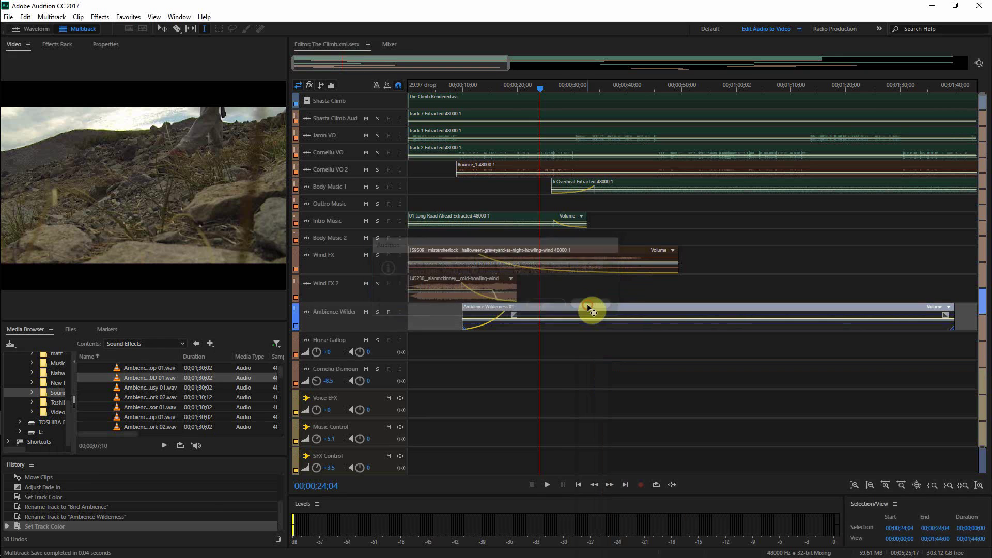
Place the playhead at 00;00;26;07, switch to the Ambience_2 folder and preview Ambience Wind Blowing Through Trees 01.wav and Ambience Wind With Crickets 01.wav
{"action": "left_click", "coordinate": [548, 346]}
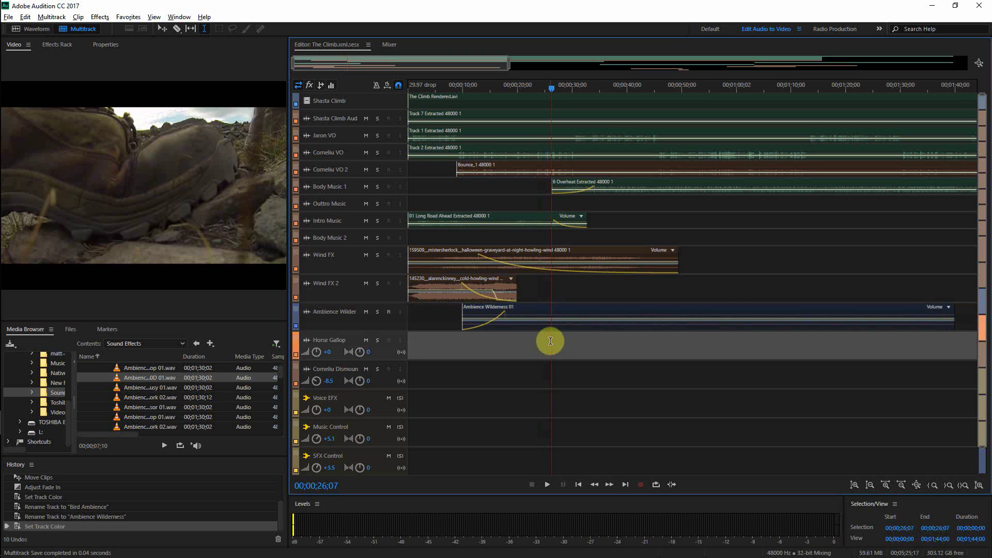
{"action": "key", "text": "alt+Tab"}
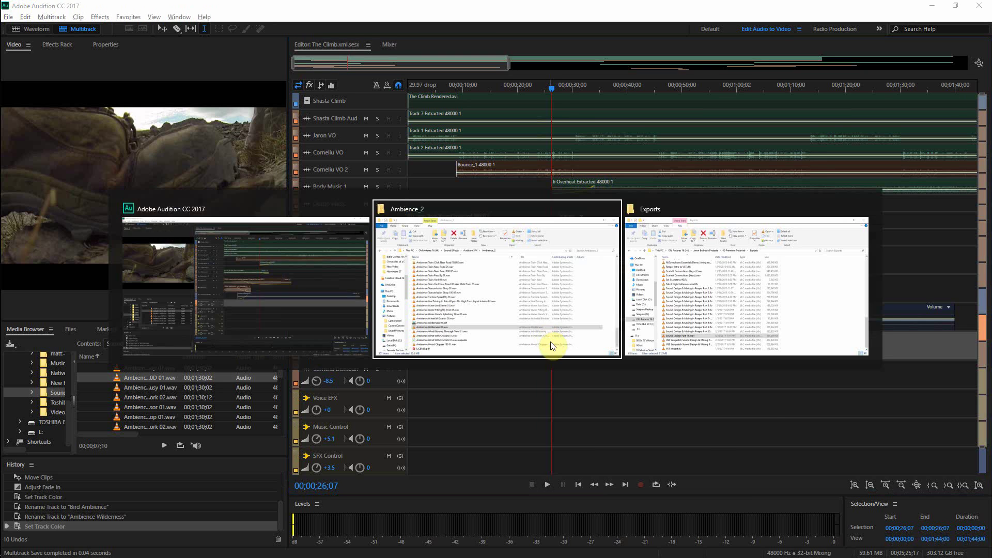
{"action": "left_click_drag", "start_coordinate": [815, 370], "coordinate": [622, 143]}
{"action": "double_click", "coordinate": [535, 423]}
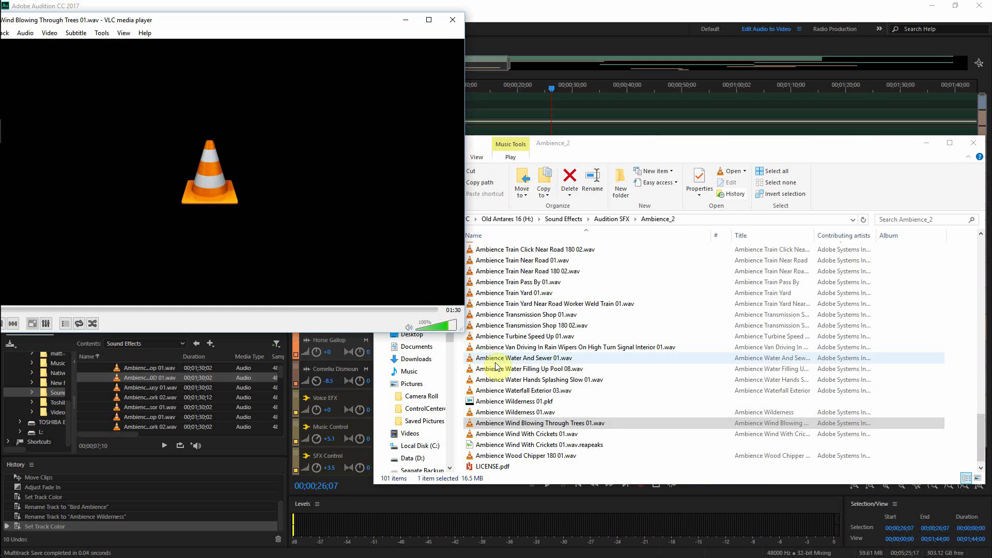
{"action": "double_click", "coordinate": [528, 435]}
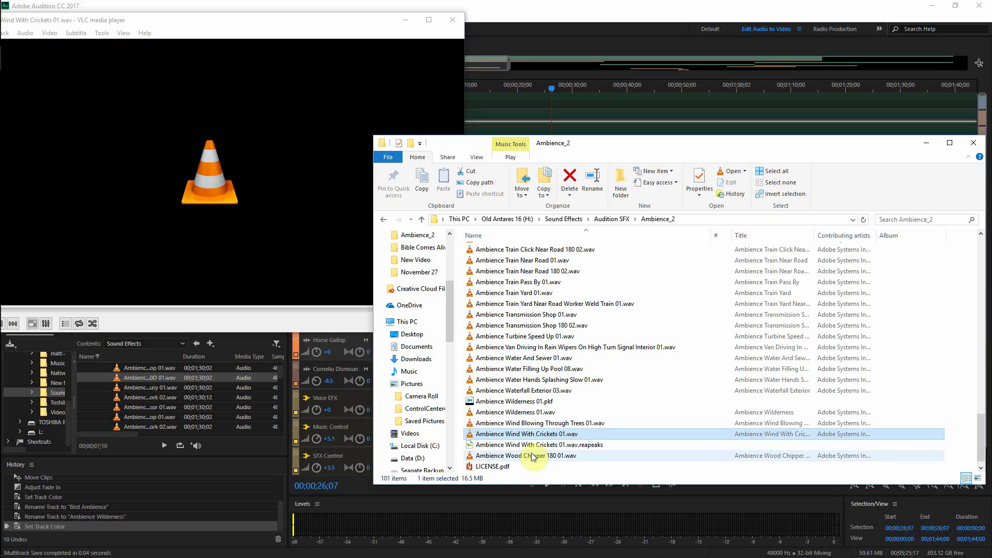
{"action": "scroll", "coordinate": [535, 439], "scroll_direction": "up", "scroll_amount": 3}
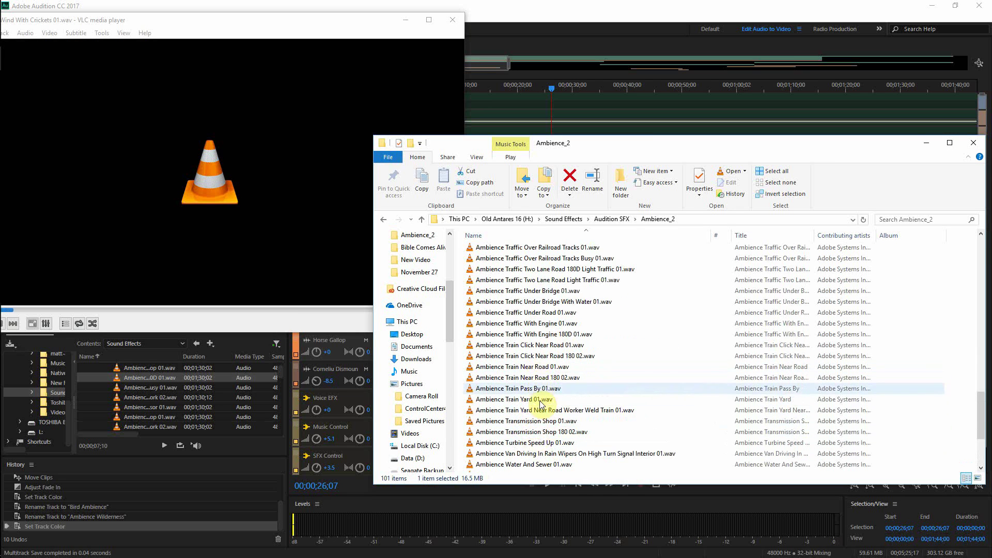
{"action": "scroll", "coordinate": [544, 433], "scroll_direction": "down", "scroll_amount": 3}
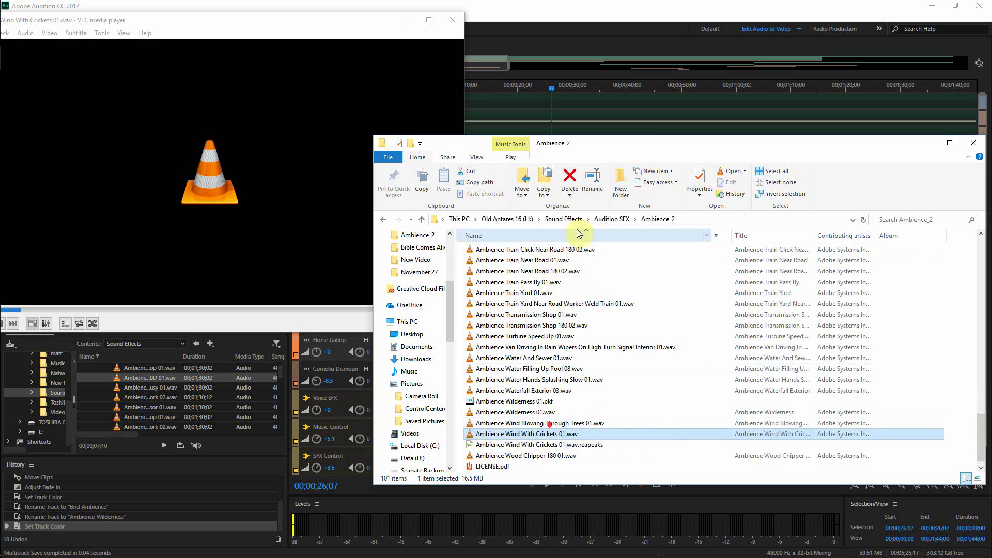
Browse the Audition SFX library's category folders, look into Ambience_1 and return to the Audition SFX folder
{"action": "left_click", "coordinate": [611, 219]}
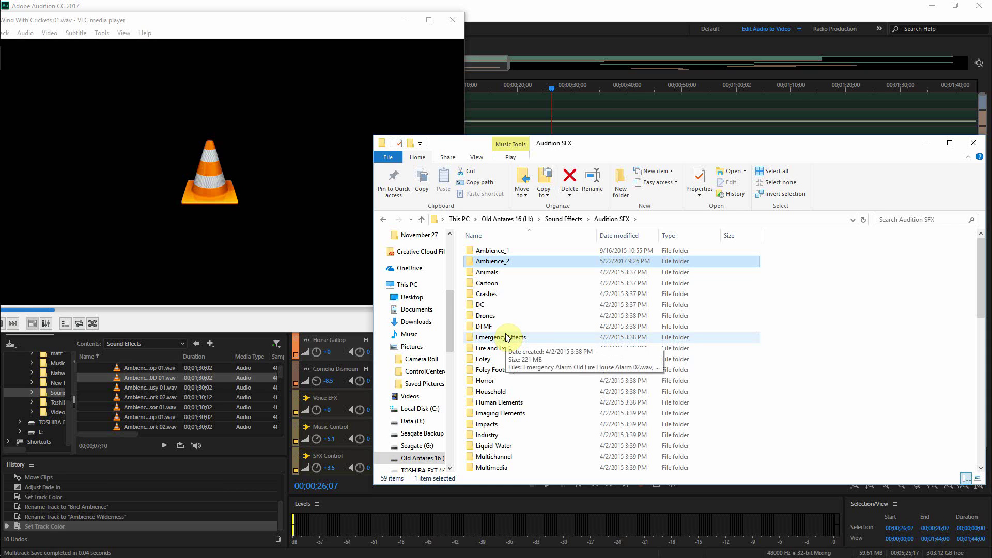
{"action": "left_click", "coordinate": [513, 414]}
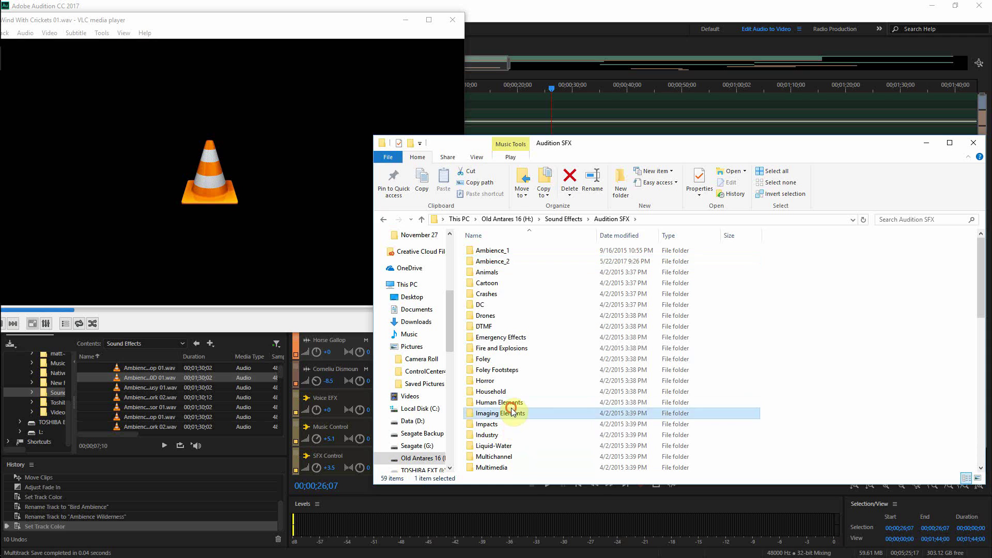
{"action": "scroll", "coordinate": [514, 412], "scroll_direction": "down", "scroll_amount": 3}
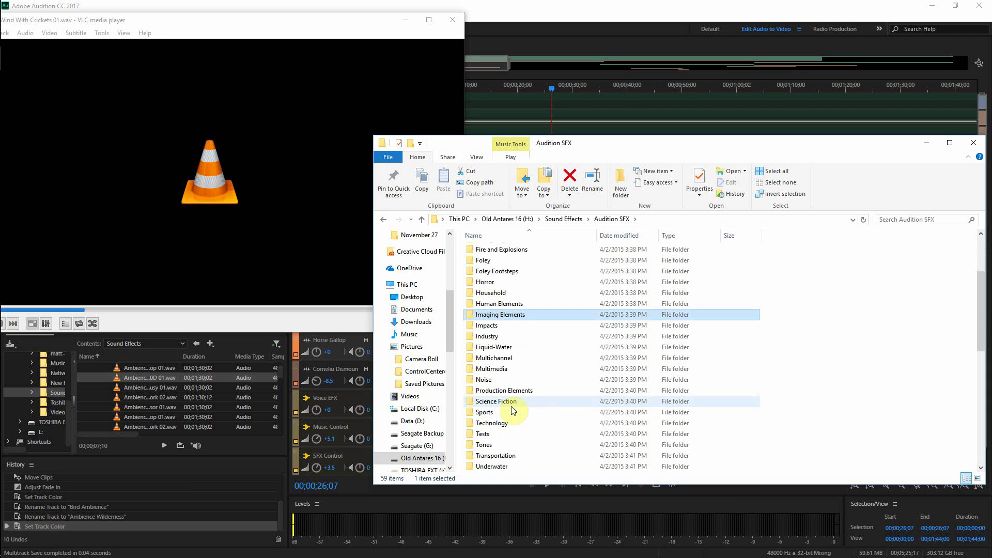
{"action": "scroll", "coordinate": [511, 400], "scroll_direction": "up", "scroll_amount": 3}
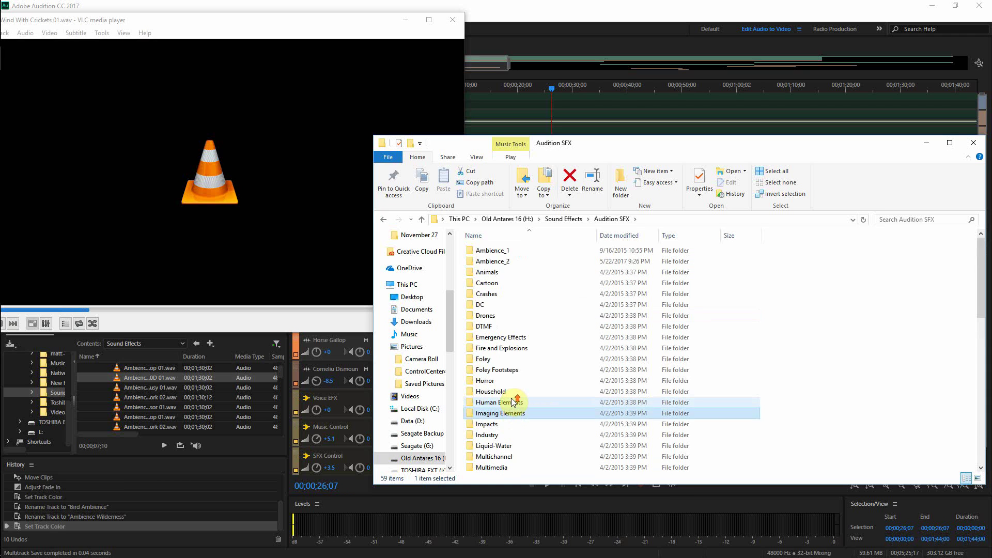
{"action": "double_click", "coordinate": [504, 251]}
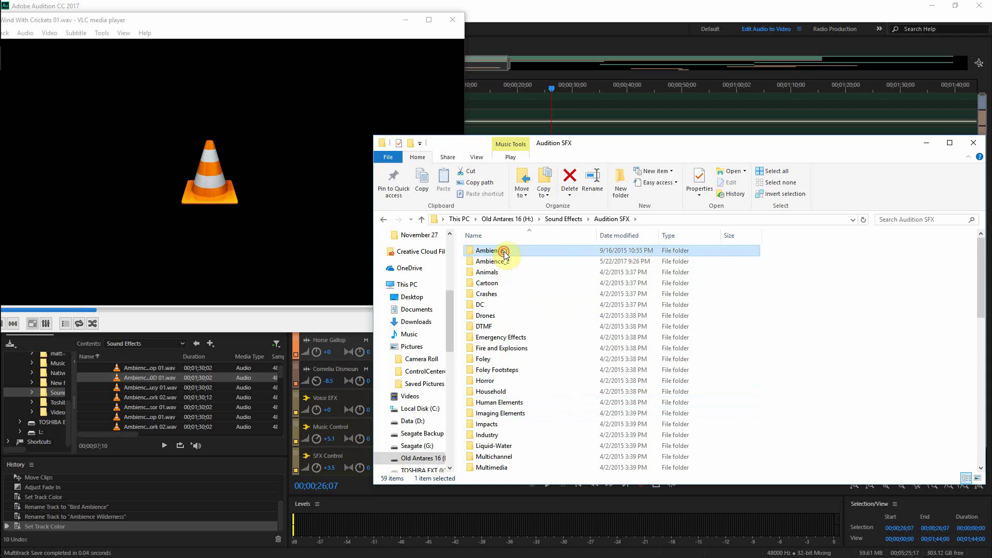
{"action": "left_click", "coordinate": [602, 219]}
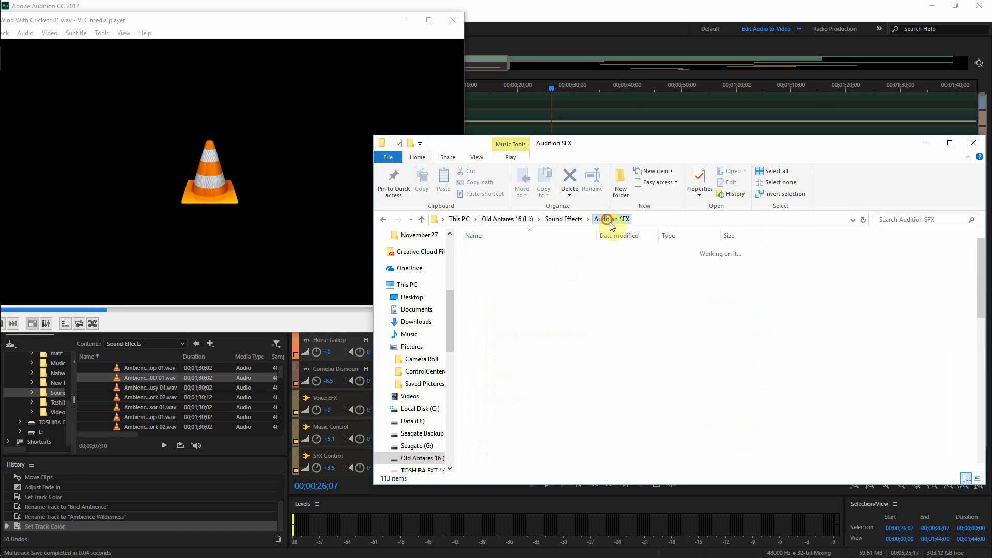
Search the Audition SFX folder for thunder and preview Weather Ambience After Rain Drizzle Distant Thunder Insects Swamp 01.wav
{"action": "left_click", "coordinate": [908, 218]}
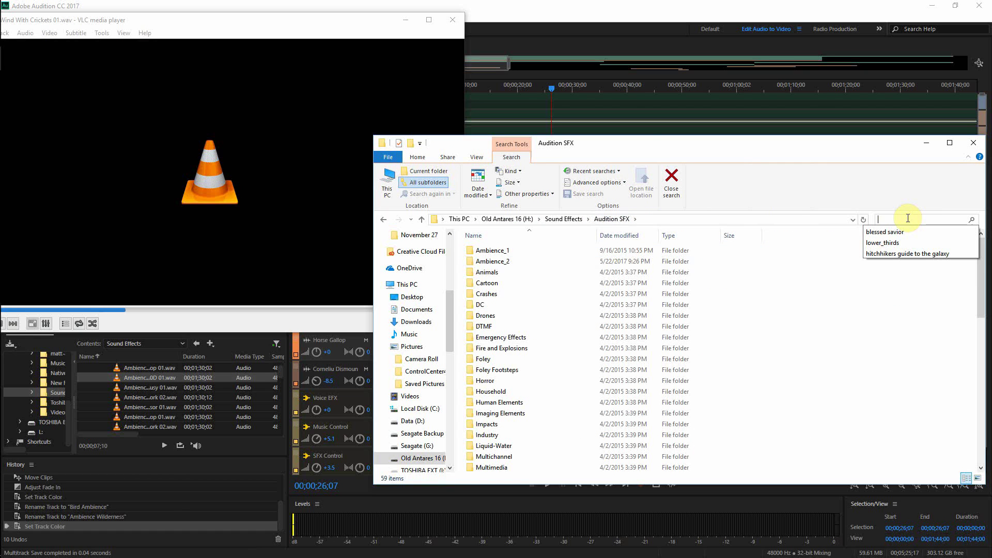
{"action": "type", "text": "thunf"}
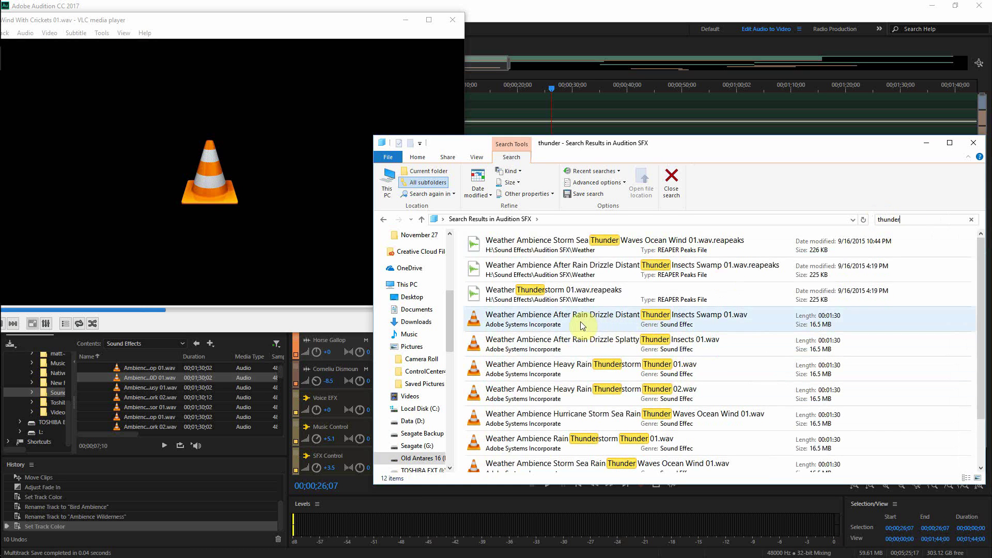
{"action": "double_click", "coordinate": [589, 324]}
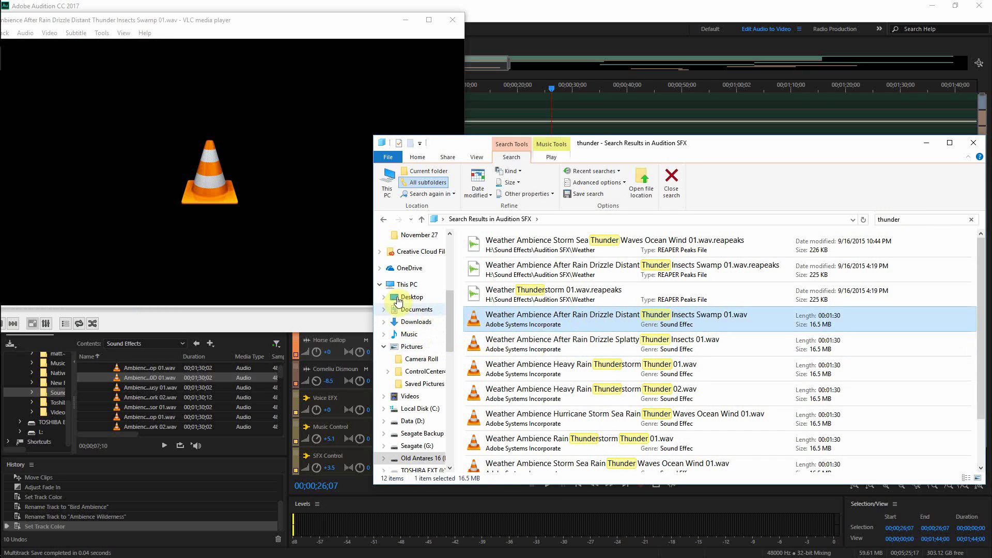
Collapse This PC in the folder tree and look through the quick-access folders above it
{"action": "left_click", "coordinate": [380, 284]}
{"action": "left_click", "coordinate": [380, 301]}
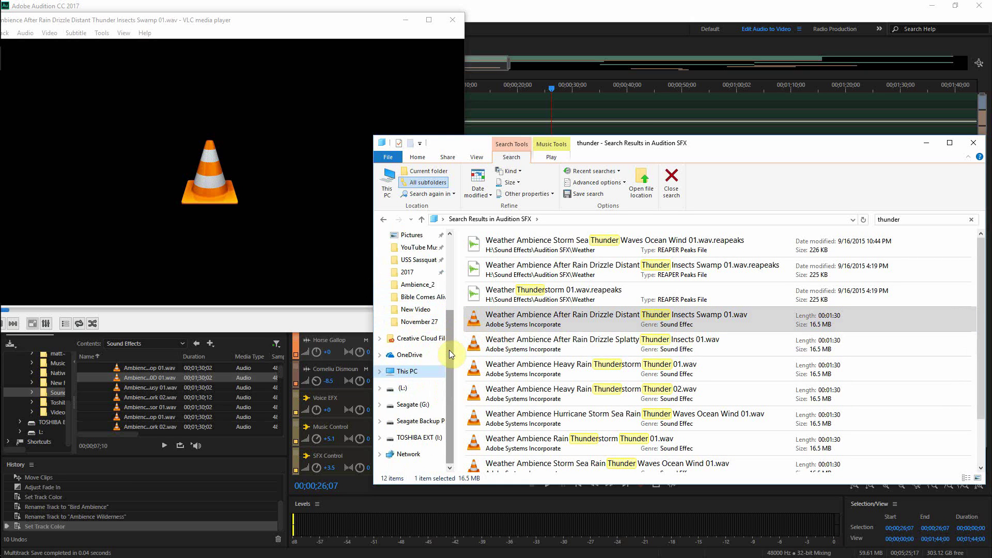
{"action": "left_click_drag", "start_coordinate": [449, 349], "coordinate": [450, 299]}
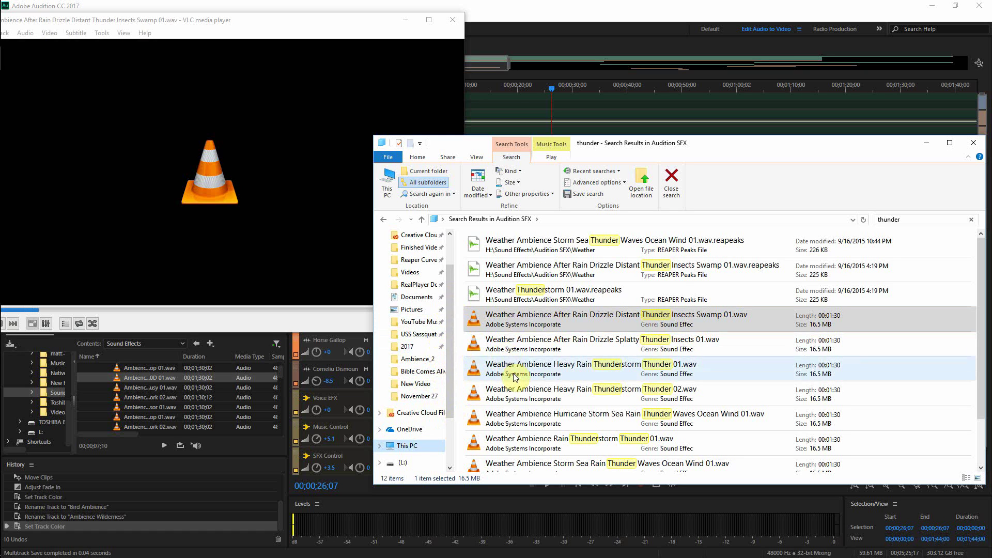
Preview the remaining thunder results, from Weather Thunderstorm 01.wav up to Weather Ambience After Rain Drizzle Distant Thunder Insects Swamp 01.wav
{"action": "scroll", "coordinate": [593, 401], "scroll_direction": "down", "scroll_amount": 2}
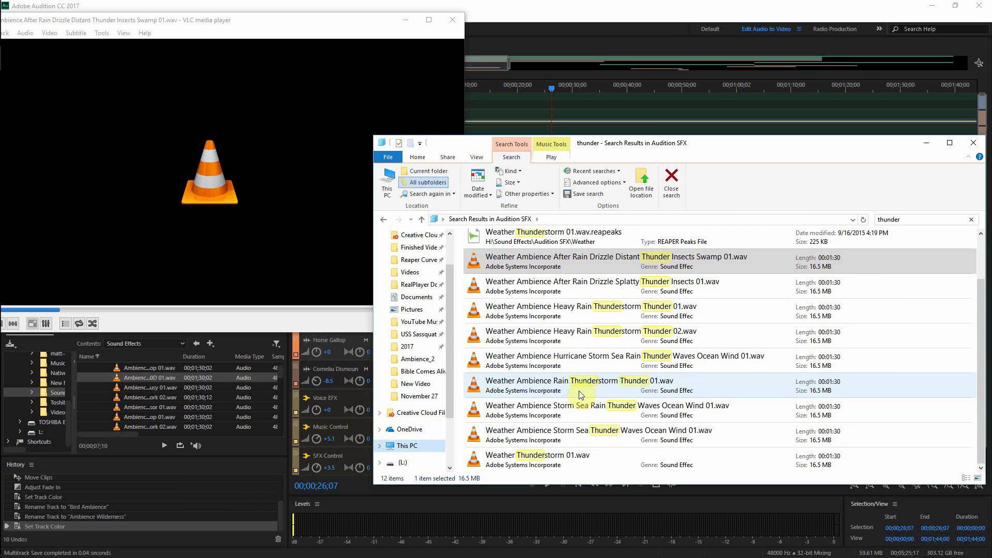
{"action": "double_click", "coordinate": [587, 455]}
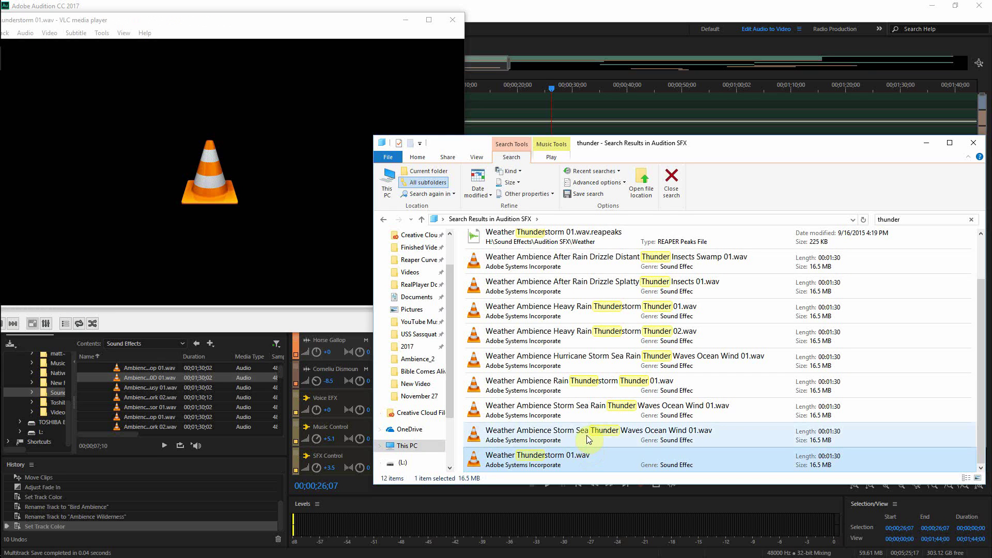
{"action": "double_click", "coordinate": [587, 435]}
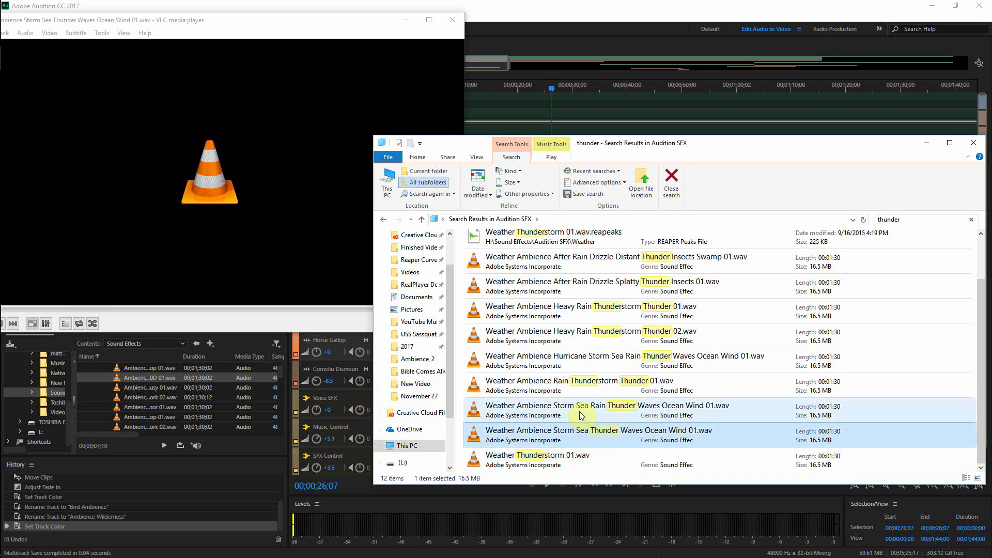
{"action": "double_click", "coordinate": [579, 411]}
{"action": "double_click", "coordinate": [576, 388]}
{"action": "double_click", "coordinate": [575, 363]}
{"action": "double_click", "coordinate": [571, 341]}
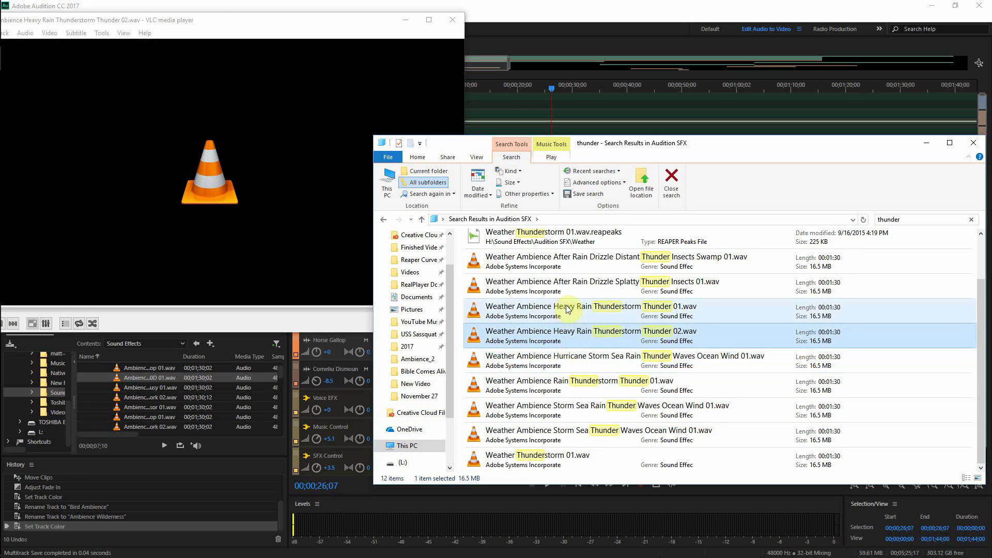
{"action": "double_click", "coordinate": [564, 284]}
{"action": "double_click", "coordinate": [585, 261]}
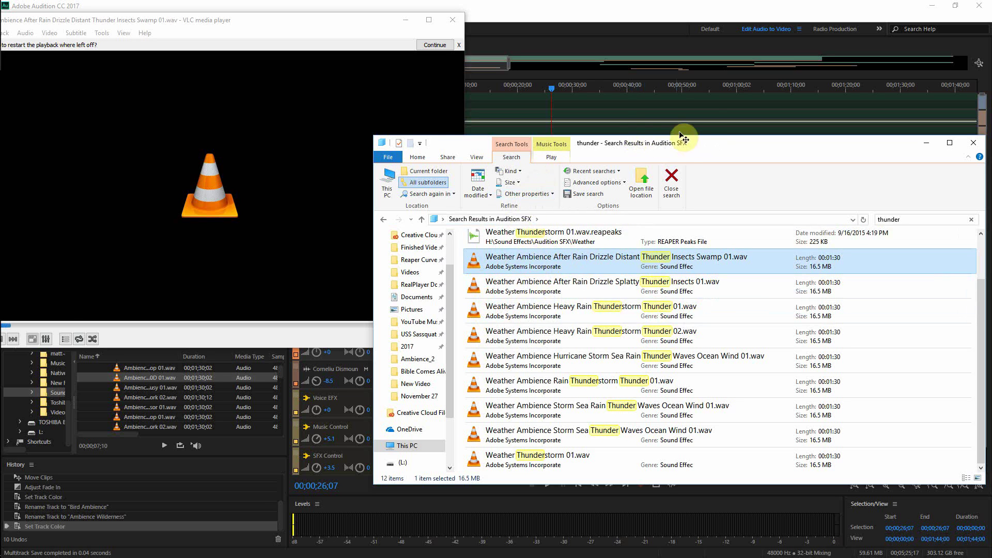
Add an audio track below Ambience Wilderness and place Weather Ambience After Rain Drizzle Distant Thunder Insects Swamp 01.wav on it at about 13 seconds
{"action": "left_click", "coordinate": [705, 131]}
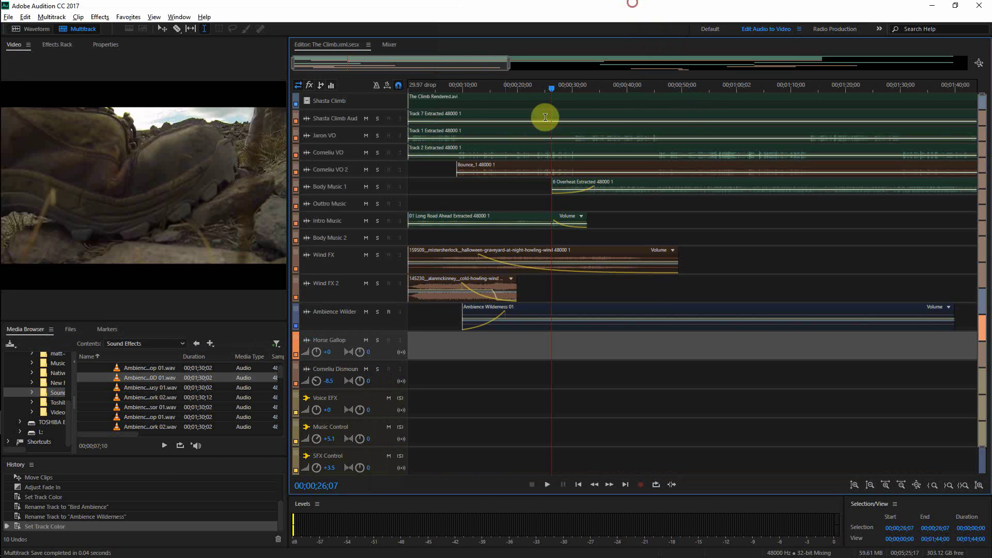
{"action": "left_click", "coordinate": [361, 324]}
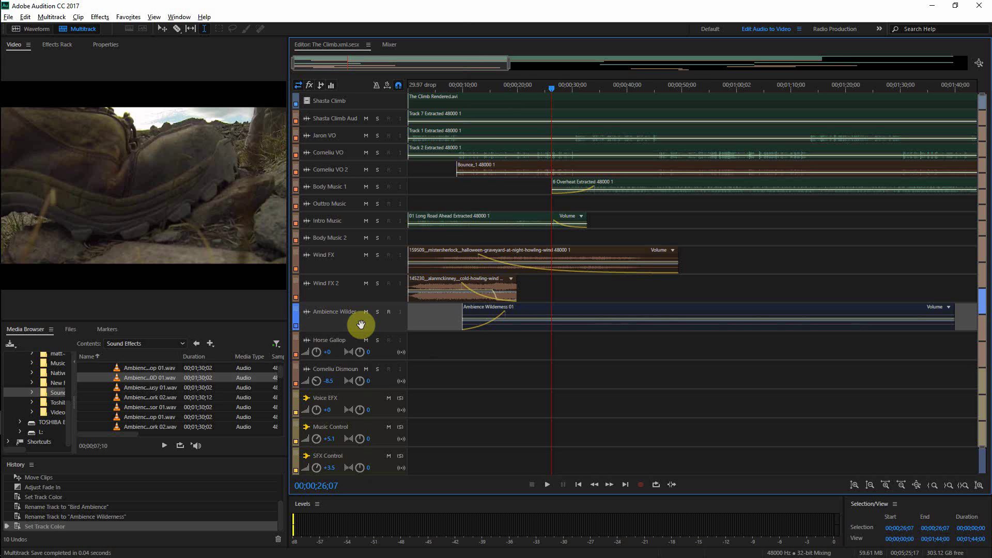
{"action": "key", "text": "alt+a"}
{"action": "key", "text": "alt+Tab"}
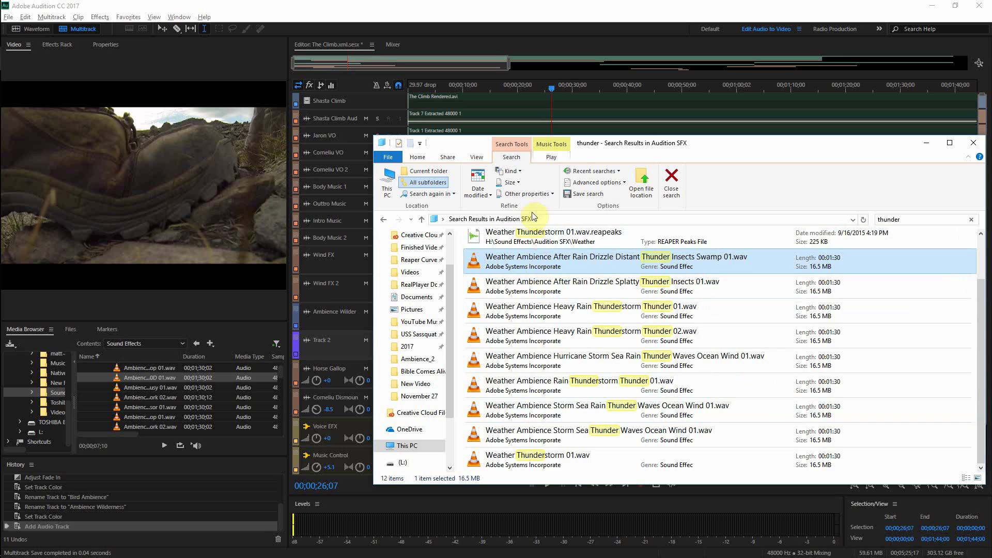
{"action": "left_click_drag", "start_coordinate": [683, 152], "coordinate": [888, 149]}
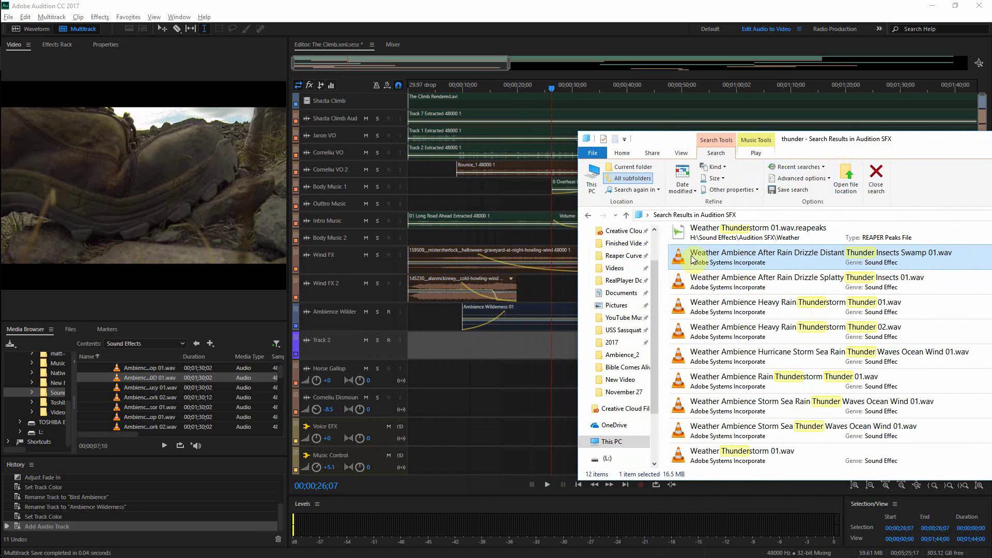
{"action": "left_click_drag", "start_coordinate": [689, 255], "coordinate": [478, 345]}
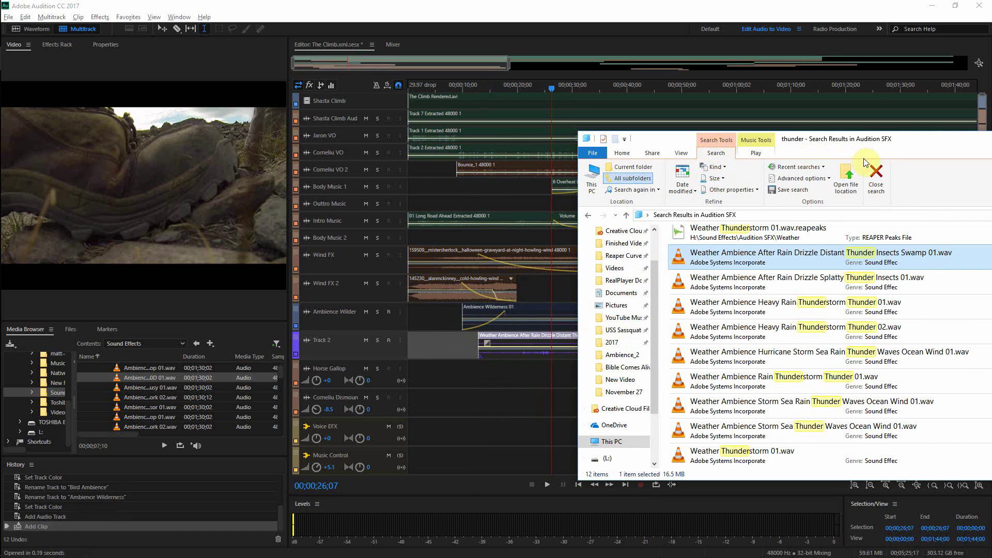
Close the thunder search, open the Foley Footsteps folder in Audition SFX and widen the Name column to read the file names
{"action": "left_click", "coordinate": [873, 173]}
{"action": "left_click_drag", "start_coordinate": [849, 143], "coordinate": [614, 110]}
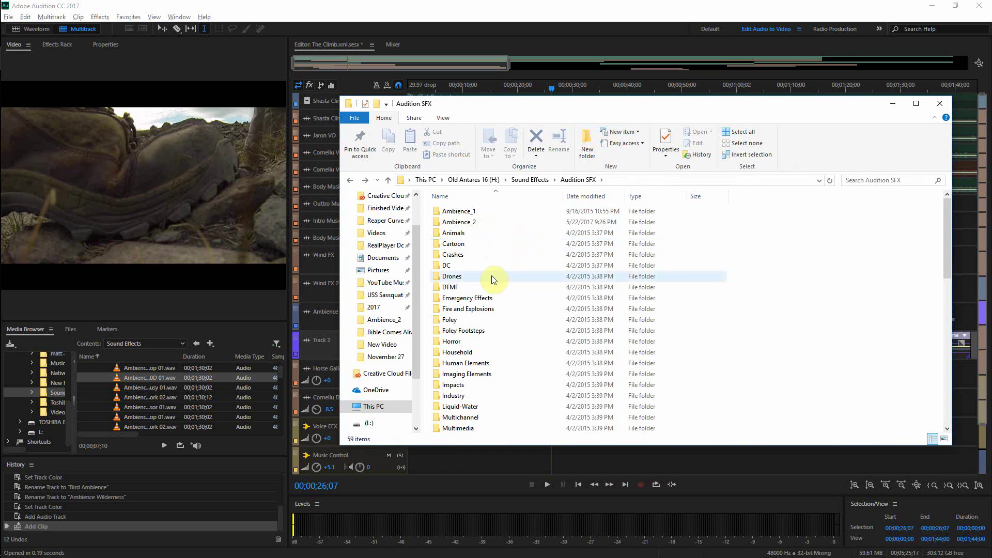
{"action": "double_click", "coordinate": [480, 332]}
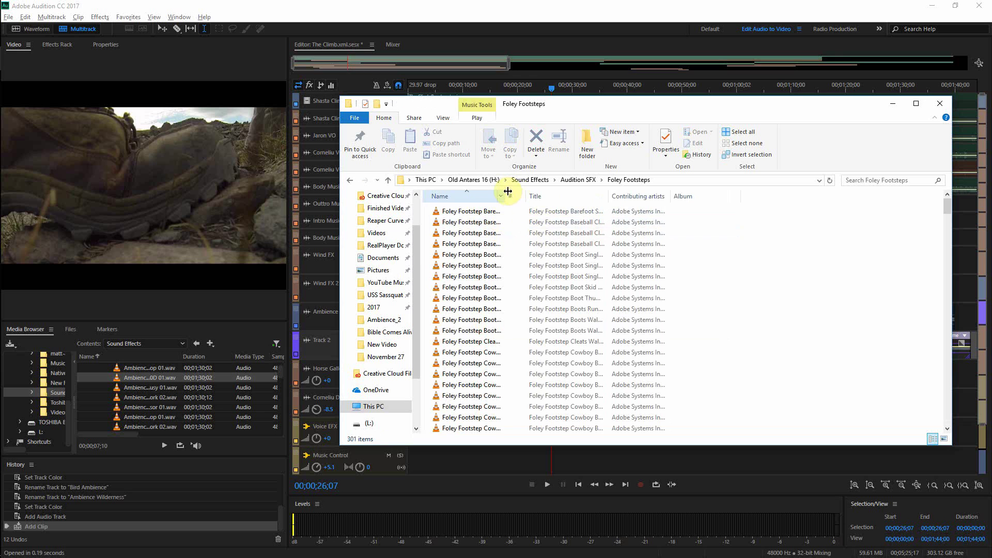
{"action": "left_click_drag", "start_coordinate": [507, 192], "coordinate": [595, 195]}
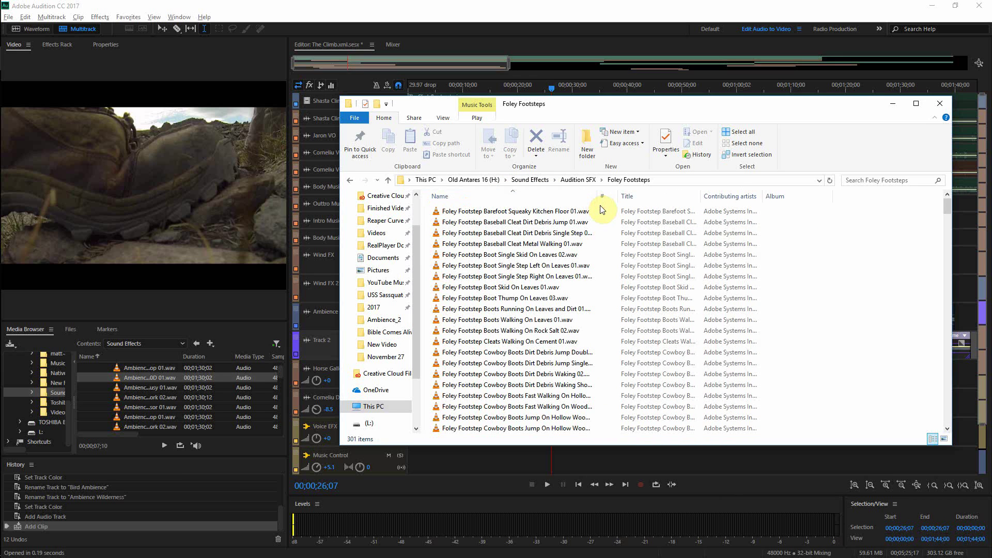